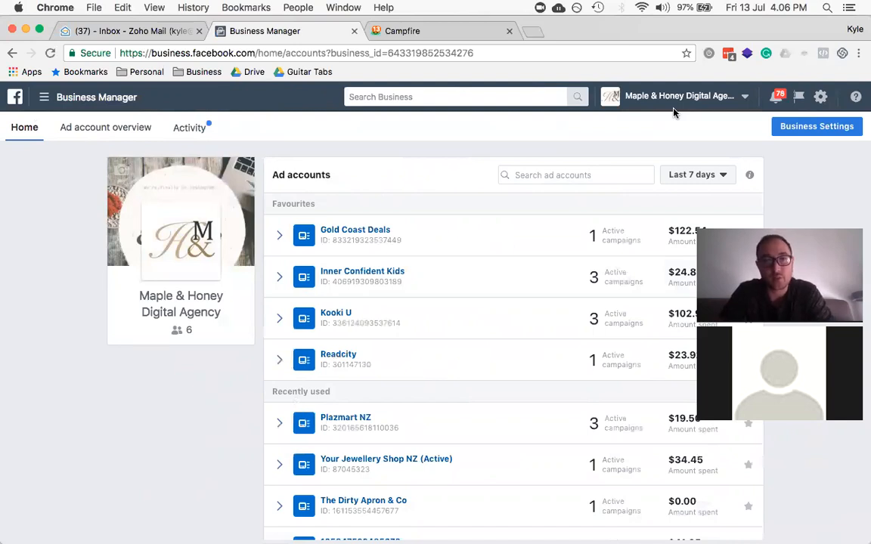
# Step: Open Business Settings in a new tab after scrolling through the agency's accounts
pyautogui.scroll(-5, 349, 216)
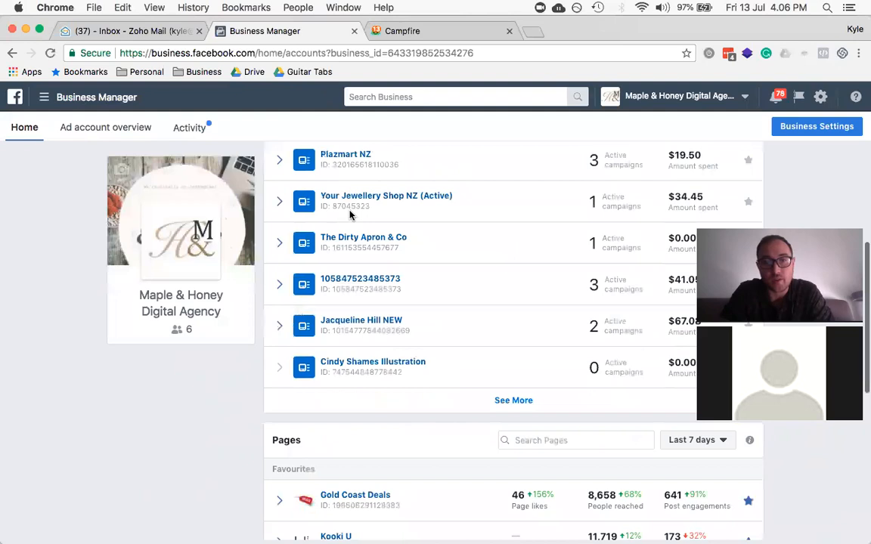
pyautogui.scroll(-7, 350, 216)
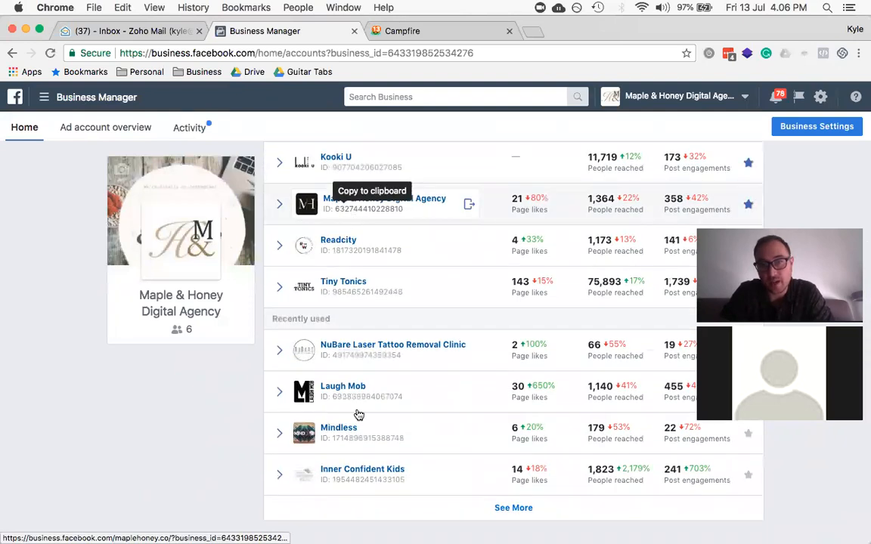
pyautogui.scroll(10, 357, 413)
pyautogui.scroll(2, 358, 414)
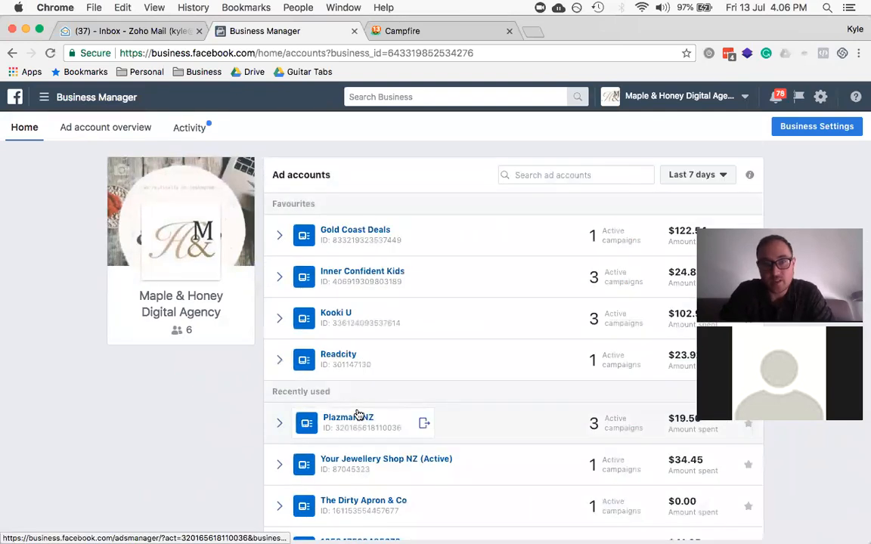
pyautogui.click(816, 126)
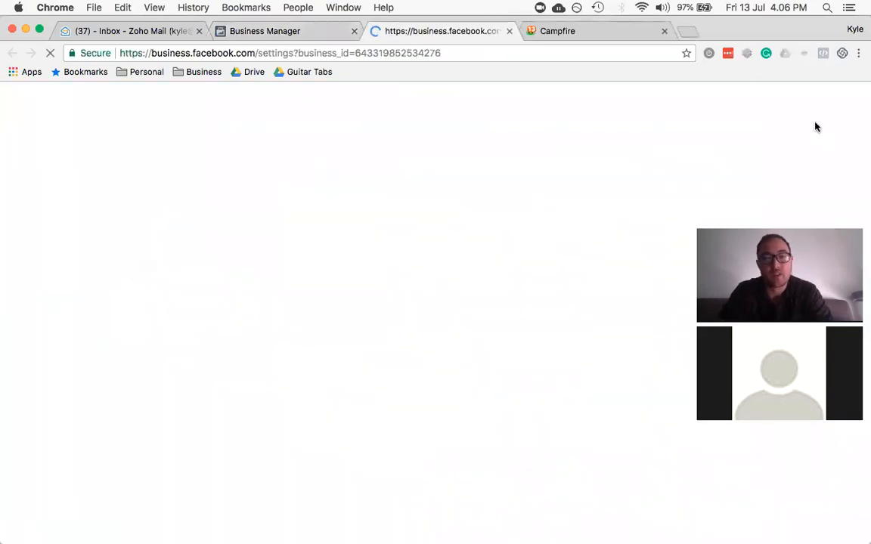
pyautogui.hotkey('ctrl', 'shift', 'Tab')
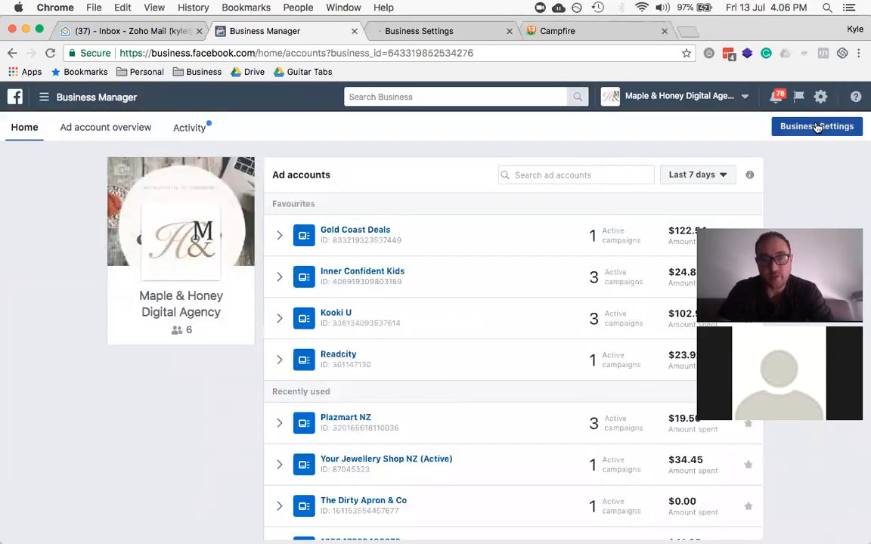
pyautogui.hotkey('ctrl', 'Tab')
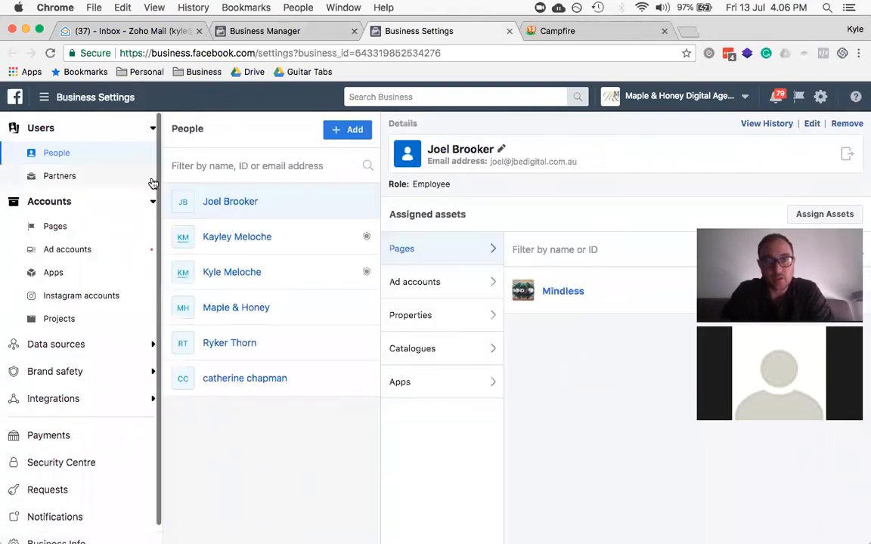
# Step: Expand the Business Manager menu to show all tools: Plan, Create & manage, Measure & report, Assets
pyautogui.click(53, 102)
pyautogui.click(118, 390)
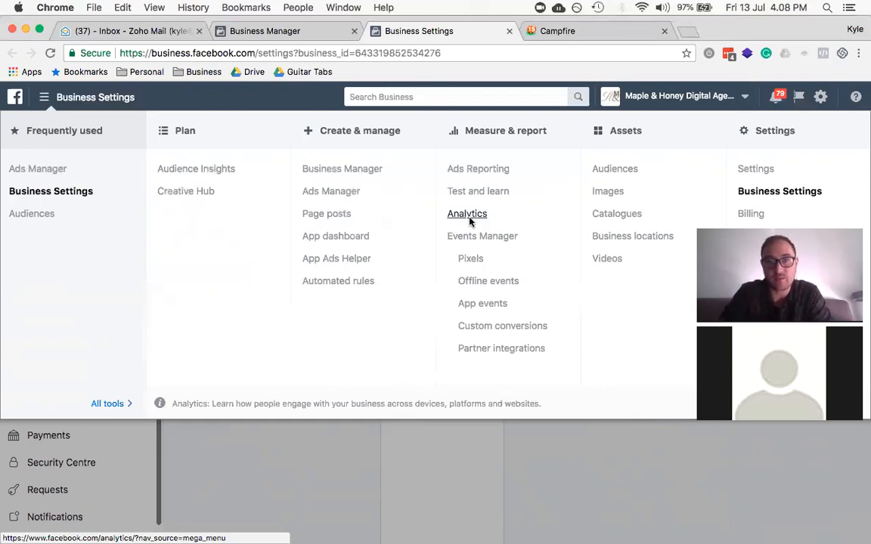
# Step: Close the tools menu, view an admin member's assigned Pages, and start adding a person
pyautogui.click(222, 464)
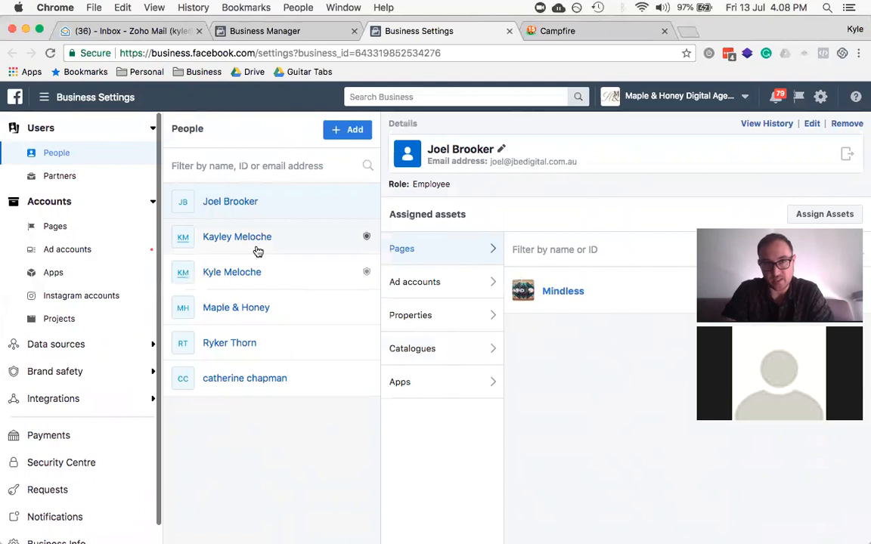
pyautogui.click(278, 277)
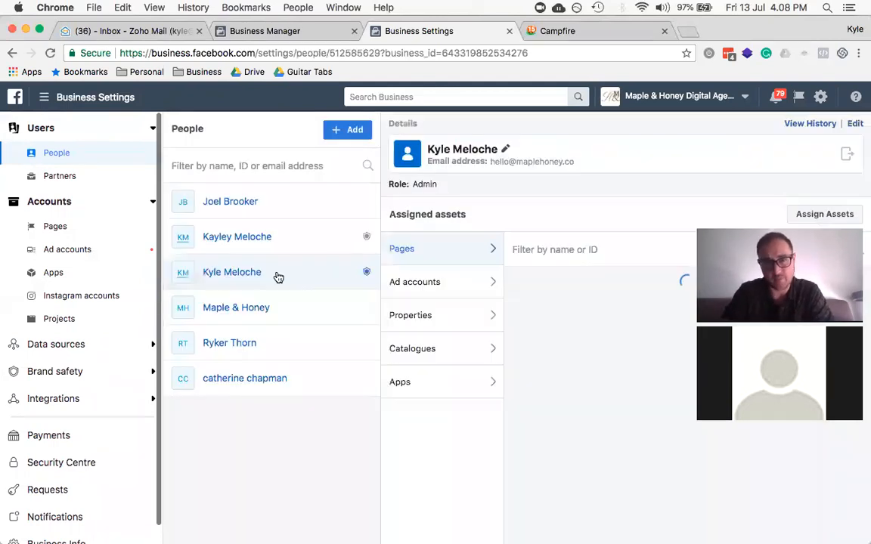
pyautogui.click(344, 131)
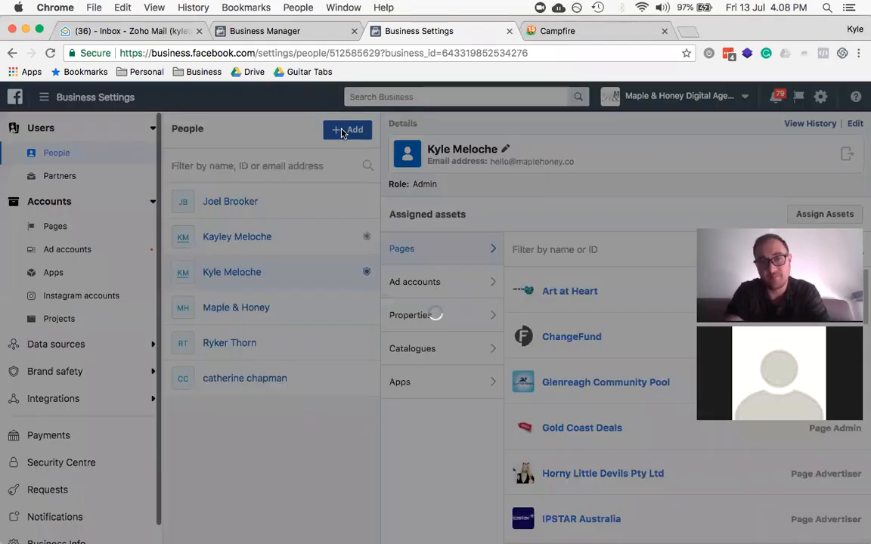
# Step: Enter the new employee's e-mail address and continue to assigning their access
pyautogui.click(326, 248)
pyautogui.write('ani@')
pyautogui.press('super+a')
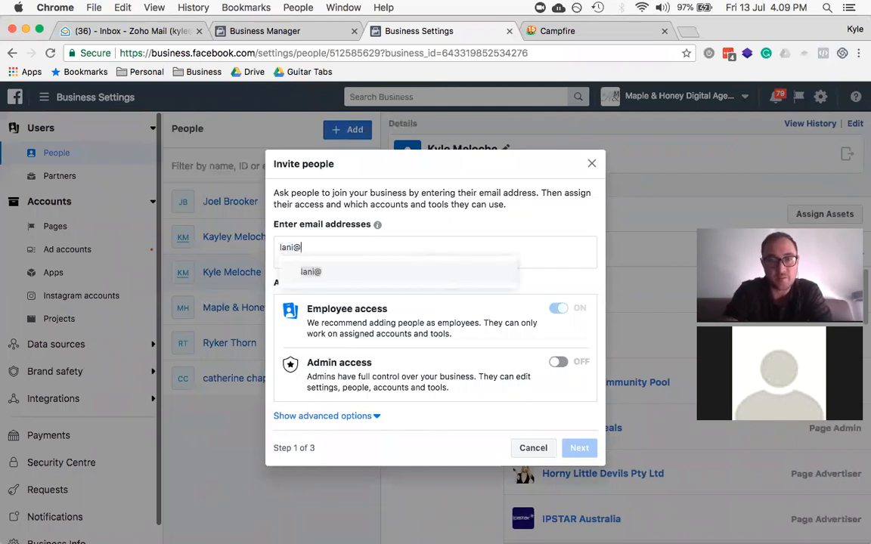
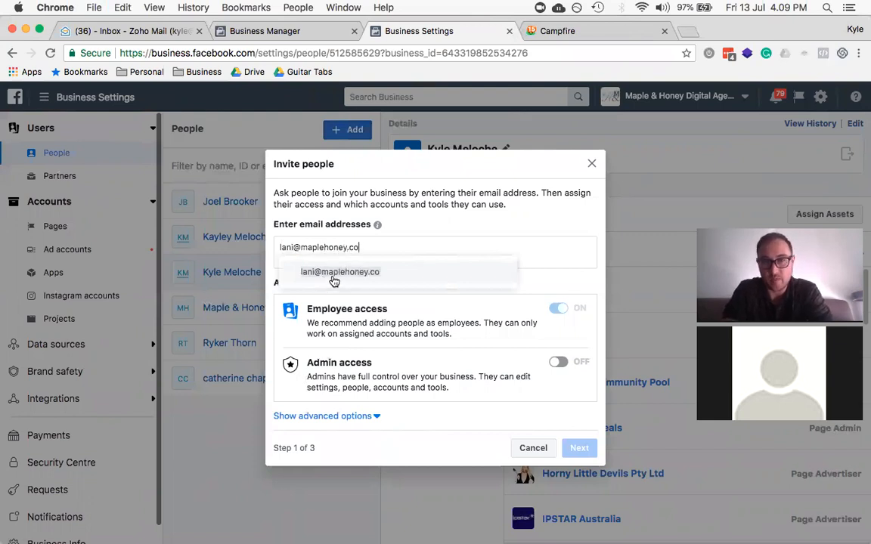
pyautogui.click(334, 276)
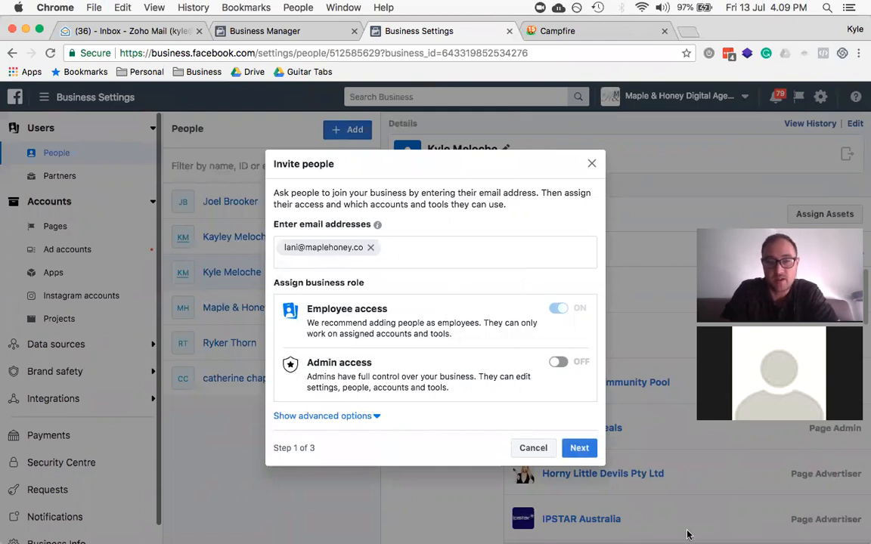
pyautogui.click(579, 449)
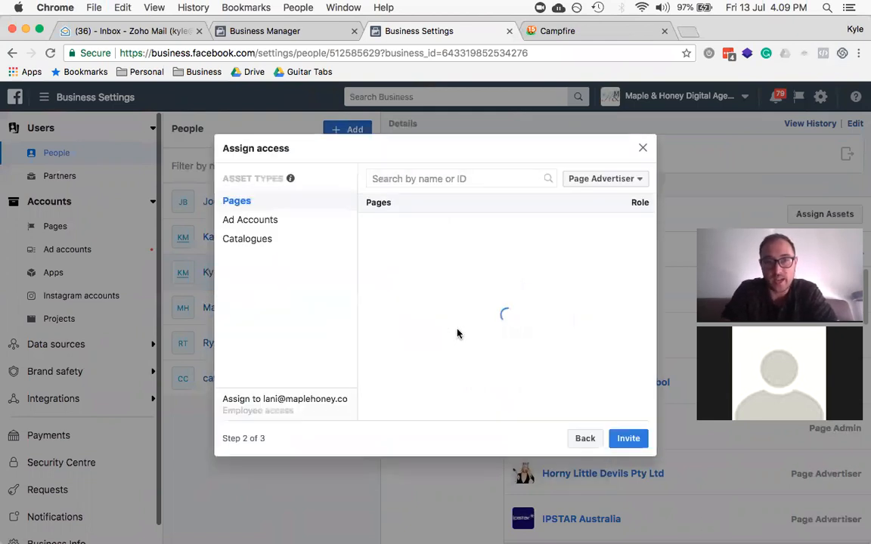
# Step: Give the invitee Page Advertiser access to the Maple & Honey Digital Agency page
pyautogui.click(439, 180)
pyautogui.write('maplehoney')
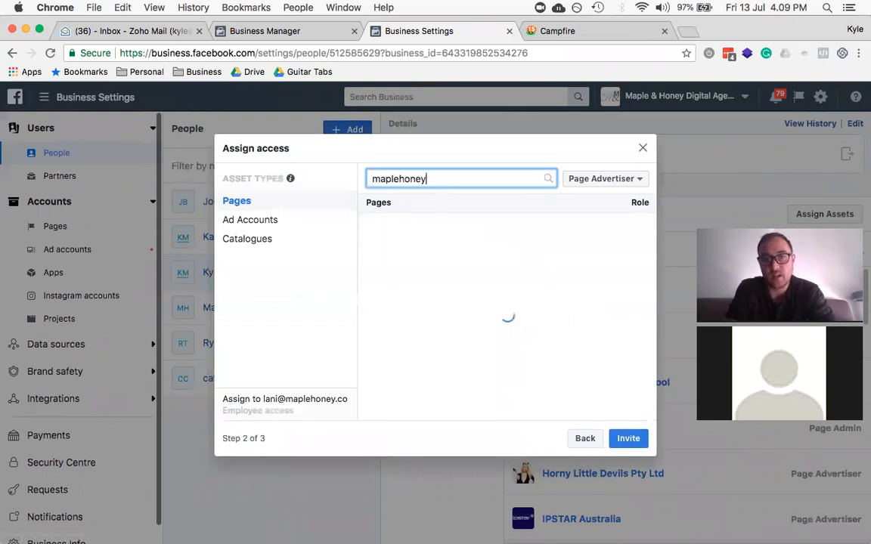
pyautogui.press('BackSpace')
pyautogui.press('BackSpace')
pyautogui.press('BackSpace')
pyautogui.press('BackSpace')
pyautogui.press('BackSpace')
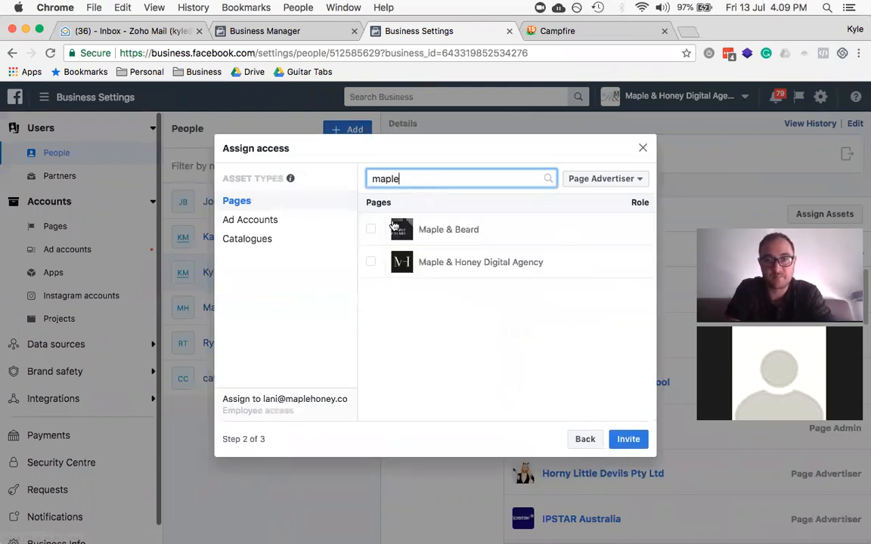
pyautogui.click(370, 262)
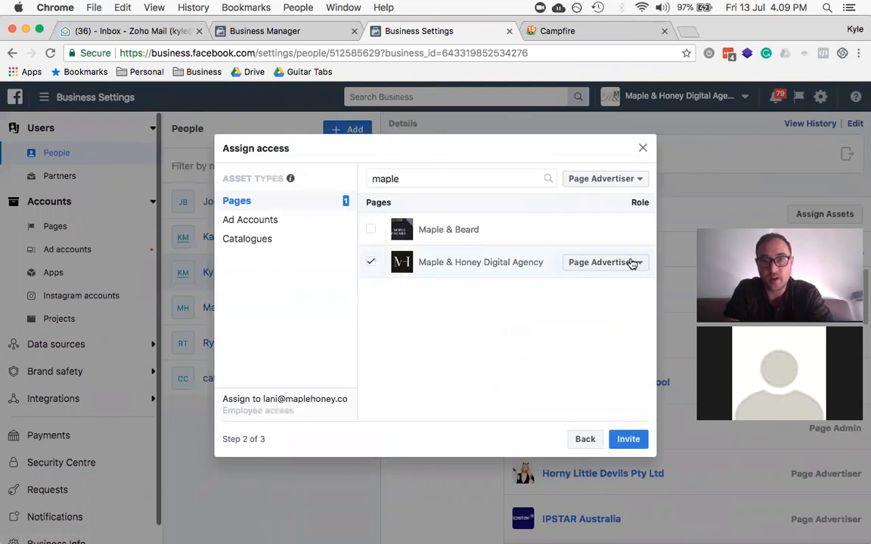
pyautogui.click(597, 180)
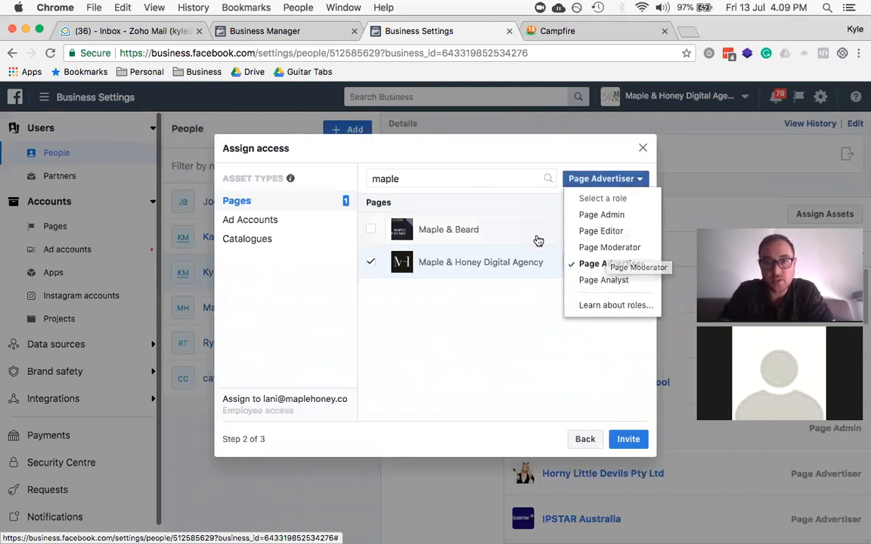
pyautogui.click(520, 284)
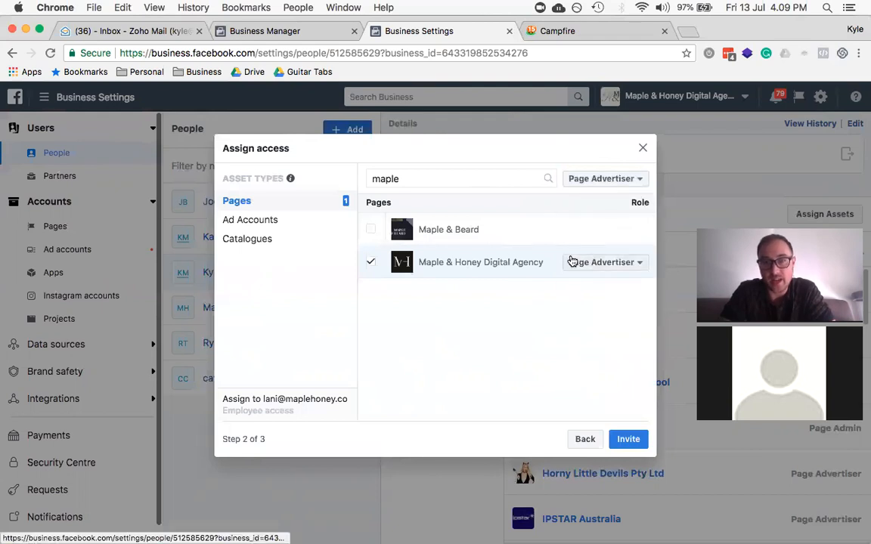
pyautogui.click(258, 226)
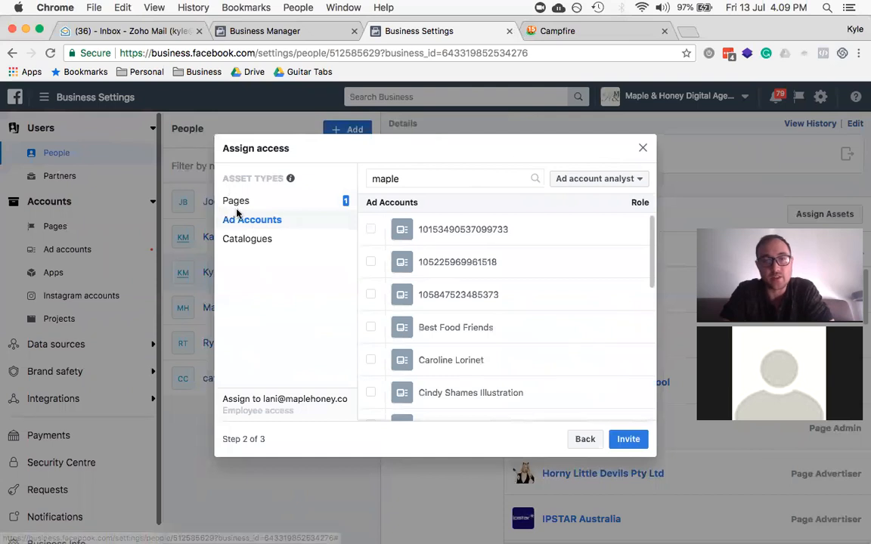
# Step: Assign the Maple & Honey Ads ad account to the invitee
pyautogui.click(416, 179)
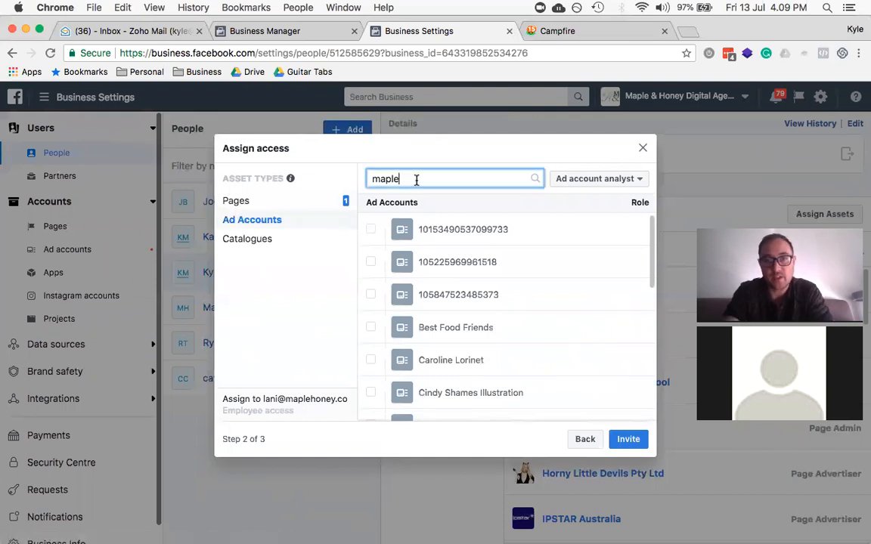
pyautogui.press('BackSpace')
pyautogui.write('e')
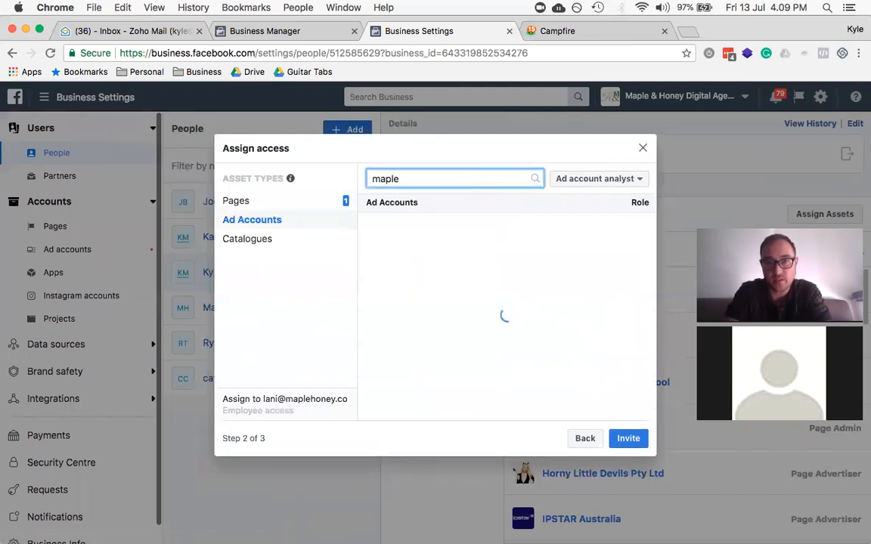
pyautogui.click(371, 234)
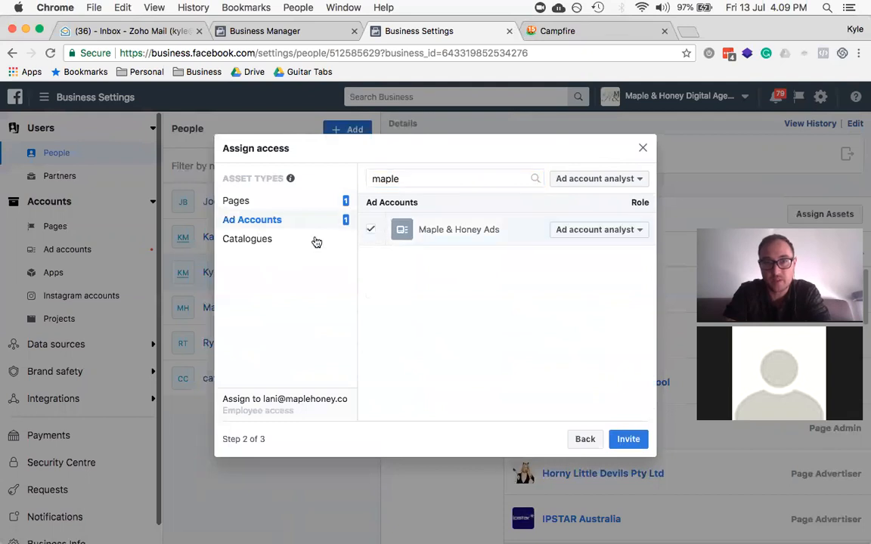
pyautogui.click(252, 239)
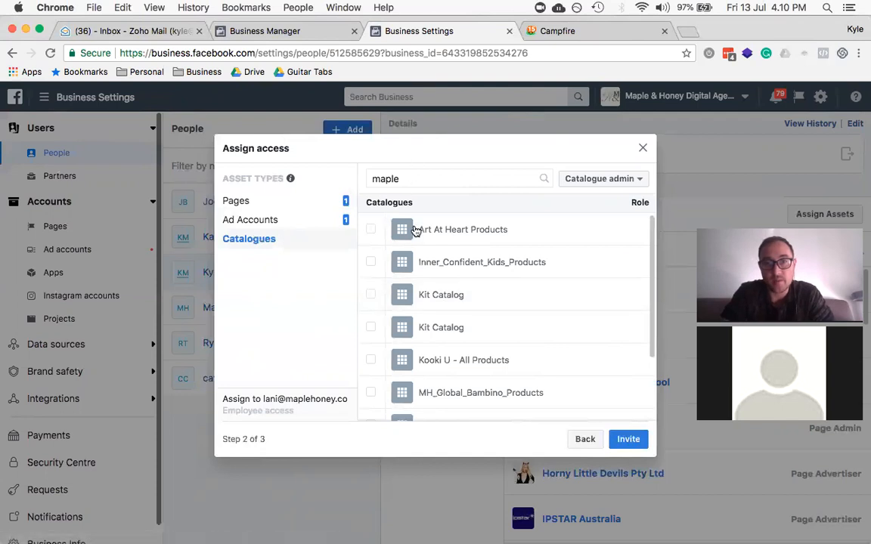
# Step: Clear the 'maple' catalogue search so the full catalogue list shows again
pyautogui.scroll(-3, 414, 231)
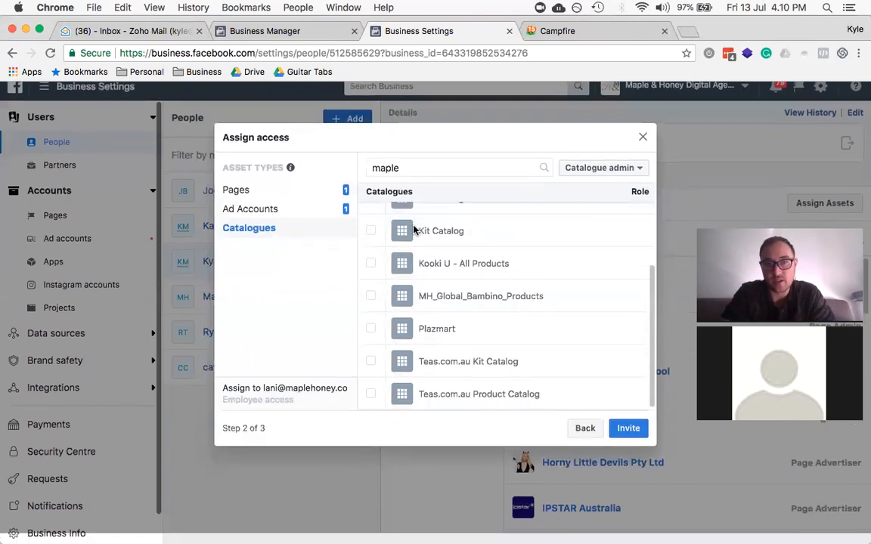
pyautogui.scroll(3, 421, 382)
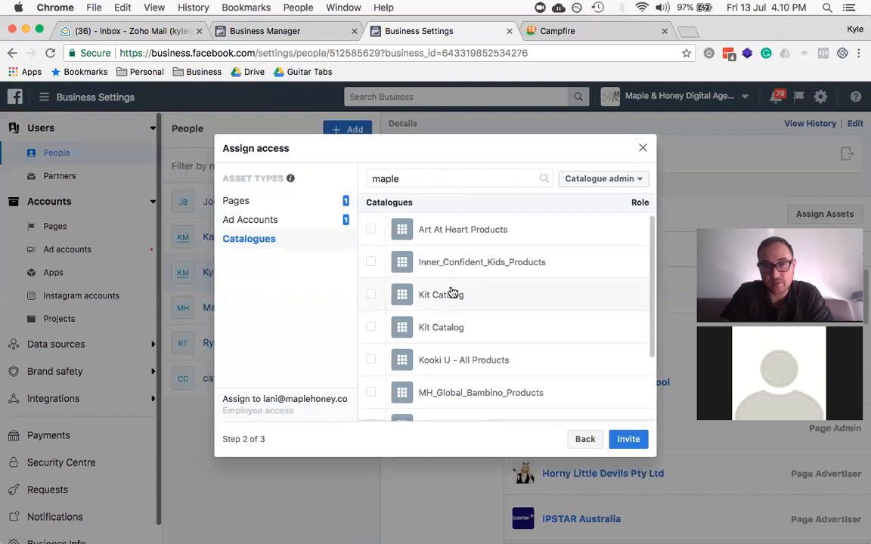
pyautogui.scroll(-3, 383, 242)
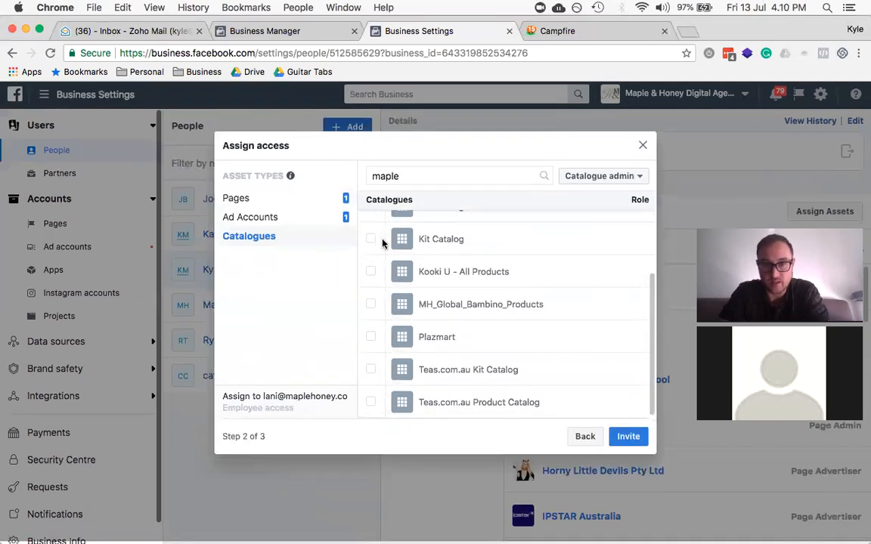
pyautogui.scroll(3, 404, 337)
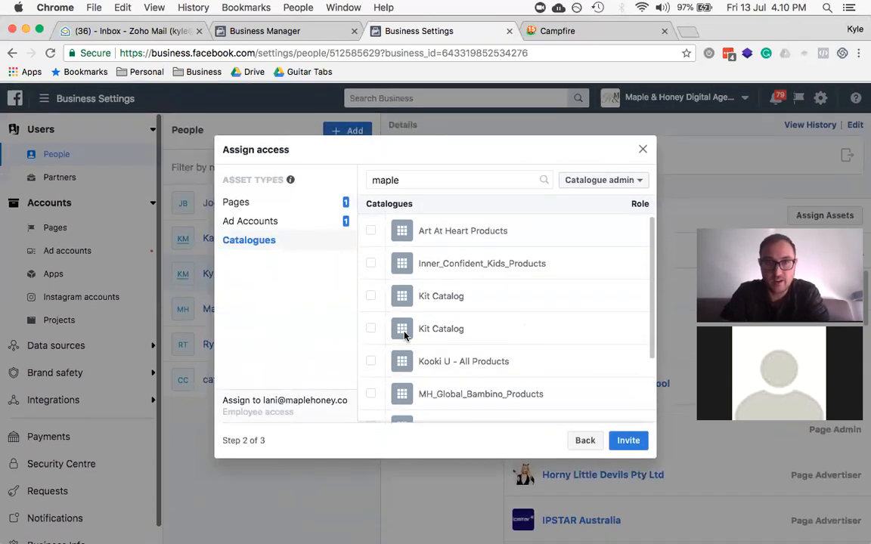
pyautogui.doubleClick(399, 177)
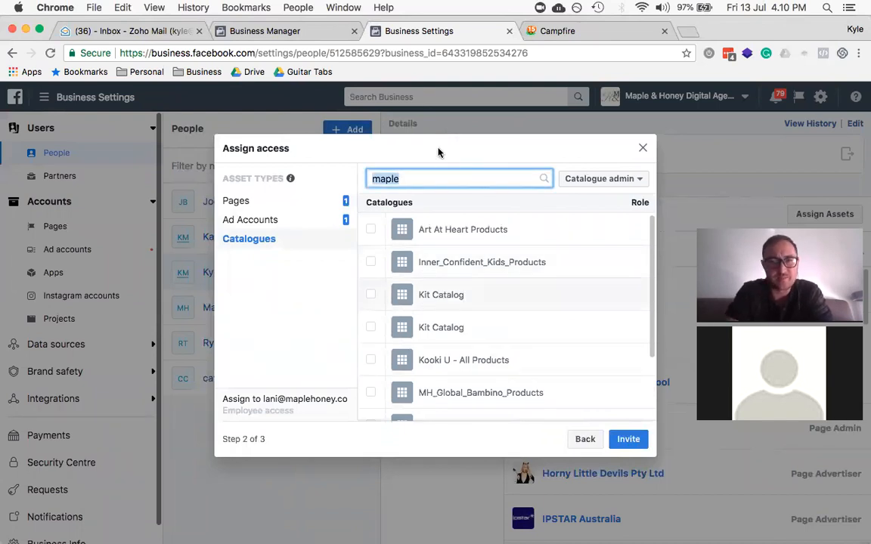
pyautogui.press('BackSpace')
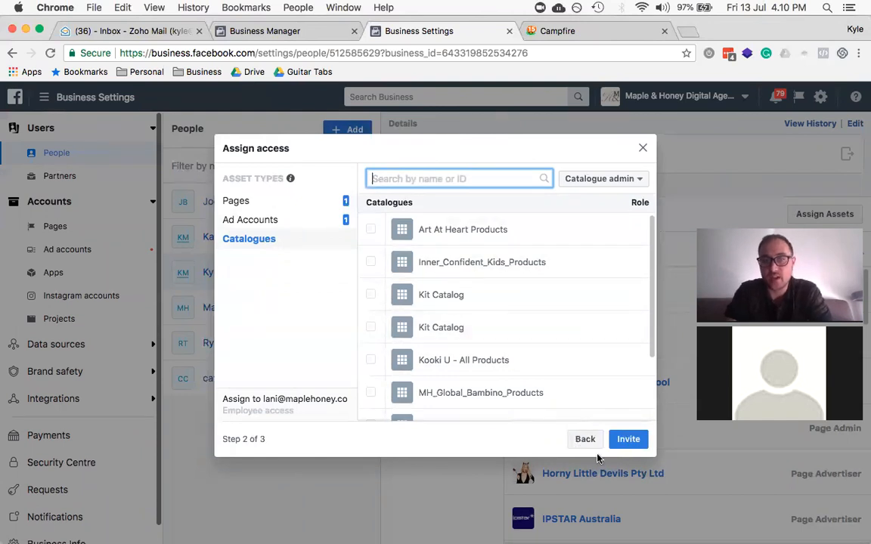
# Step: Send the employee invitation, dismiss the confirmation, and switch over to Zoom
pyautogui.click(625, 440)
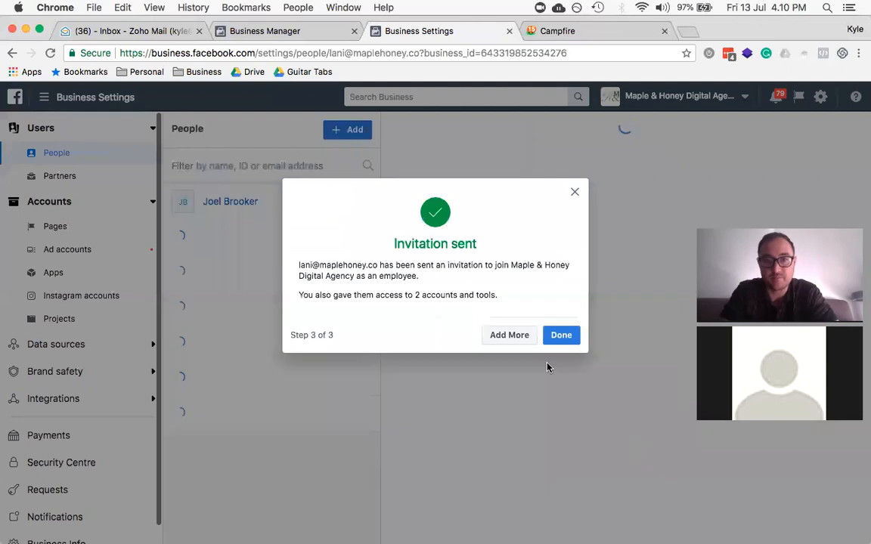
pyautogui.click(564, 334)
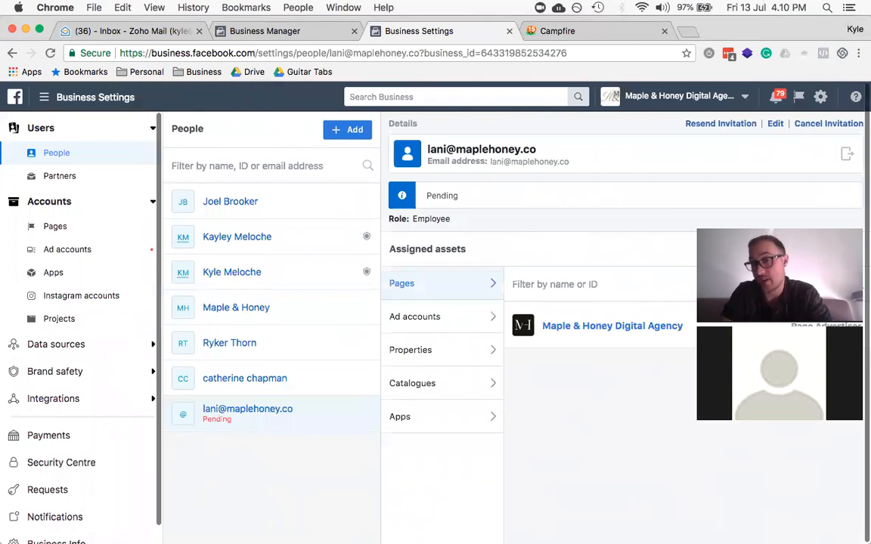
pyautogui.press('super+Tab')
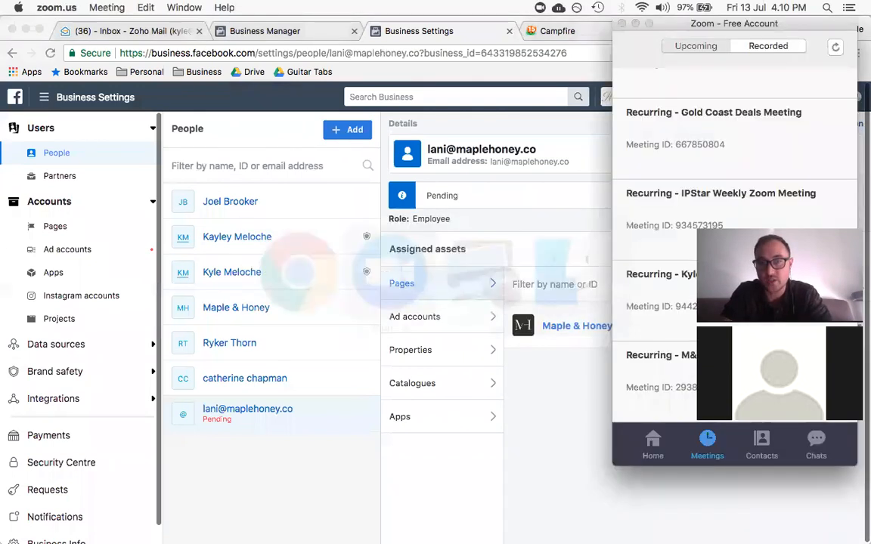
# Step: Check the Zoom chats, then bring the browser with the pending invitee back to front
pyautogui.click(816, 452)
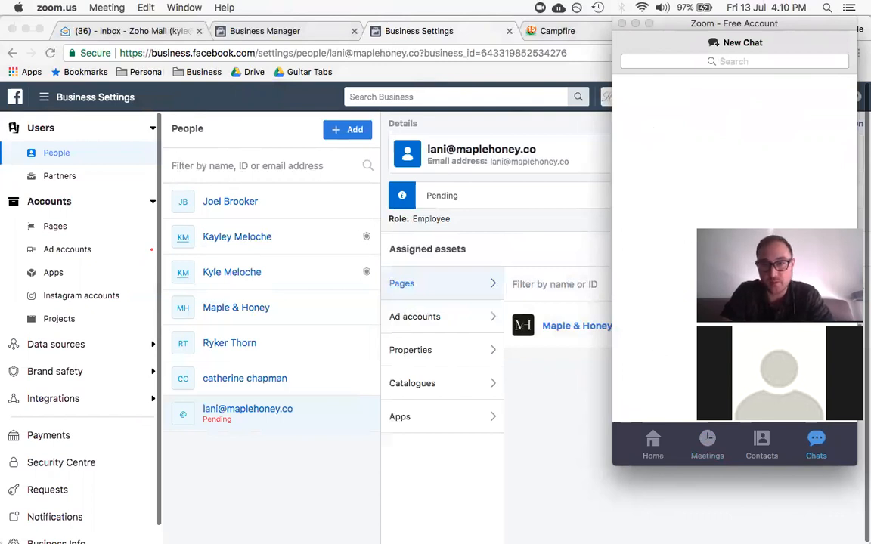
pyautogui.click(296, 452)
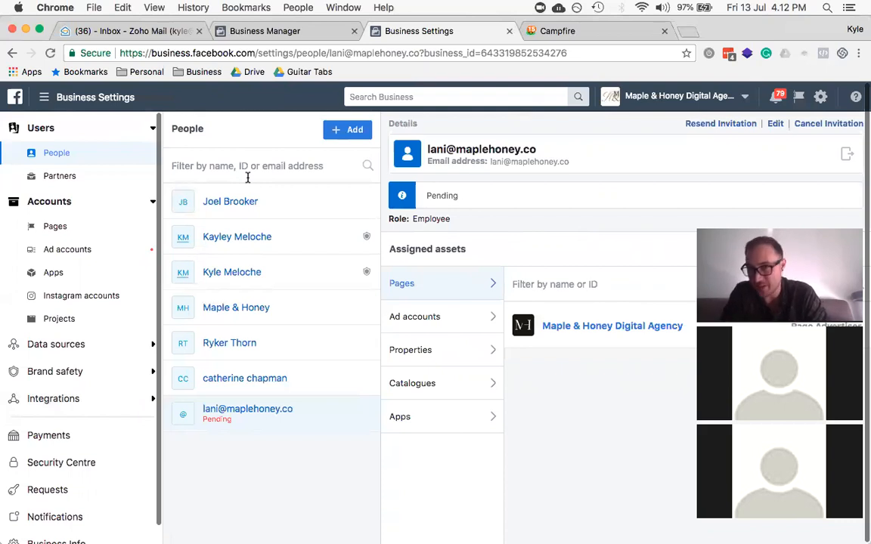
# Step: Glance over the Business Manager tools list, close it, and switch to Preview
pyautogui.click(50, 98)
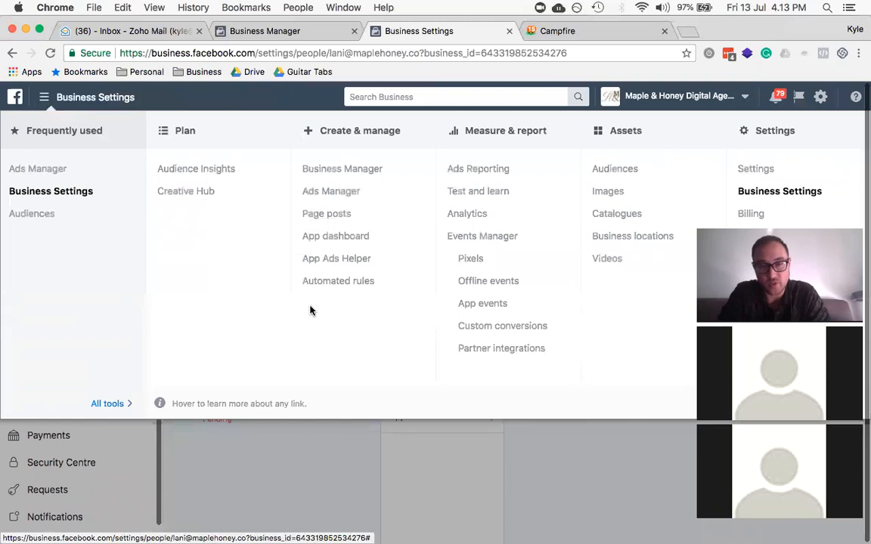
pyautogui.click(57, 102)
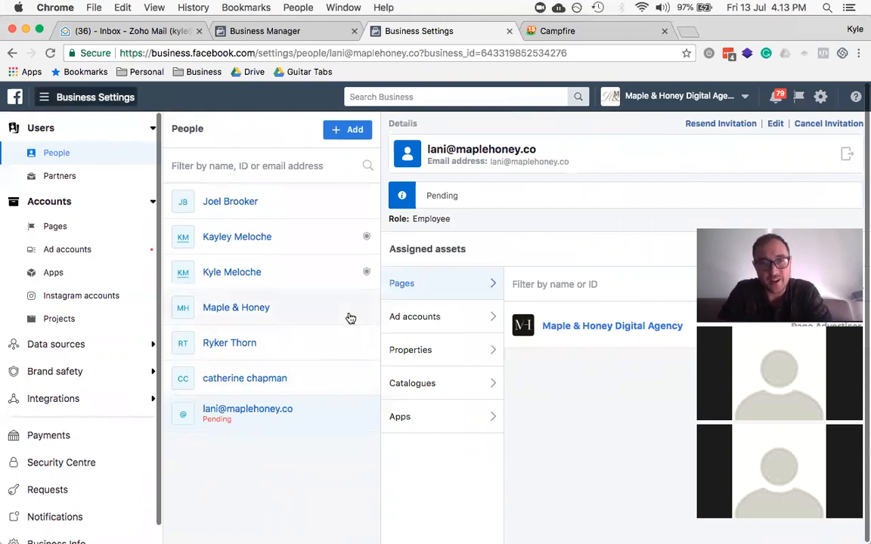
pyautogui.press('super+Tab')
pyautogui.press('super+Tab')
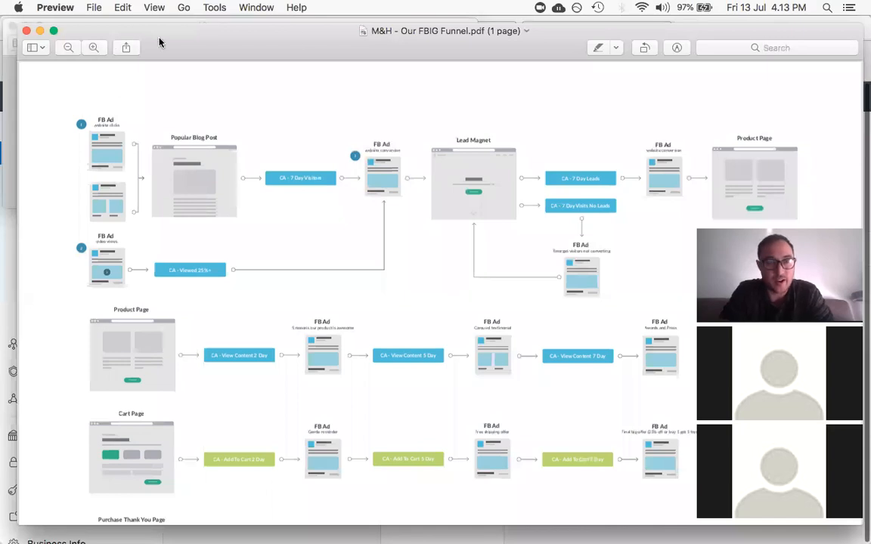
# Step: Reposition the Preview window showing the M&H - Our FBIG Funnel diagram
pyautogui.moveTo(159, 42); pyautogui.dragTo(144, 38)
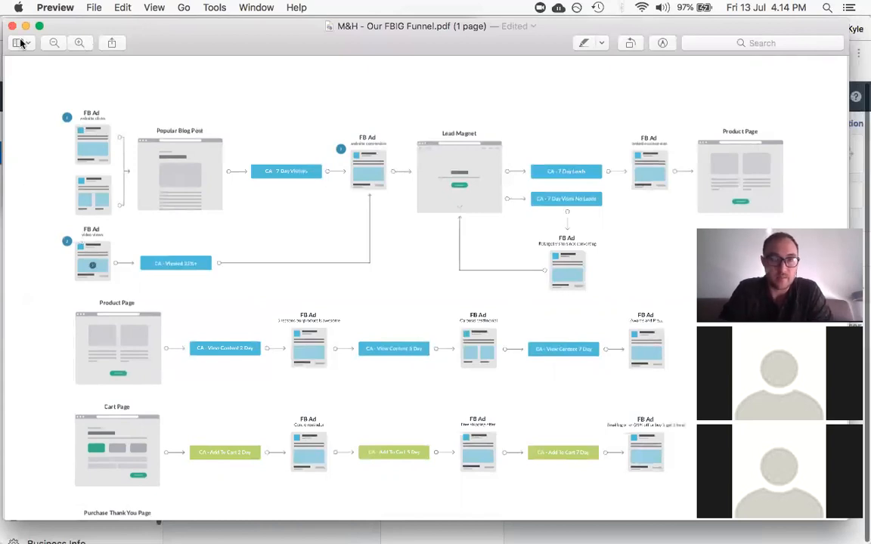
# Step: Zoom in twice and pan to the Product, Cart and Purchase Thank You Page funnel rows
pyautogui.click(81, 43)
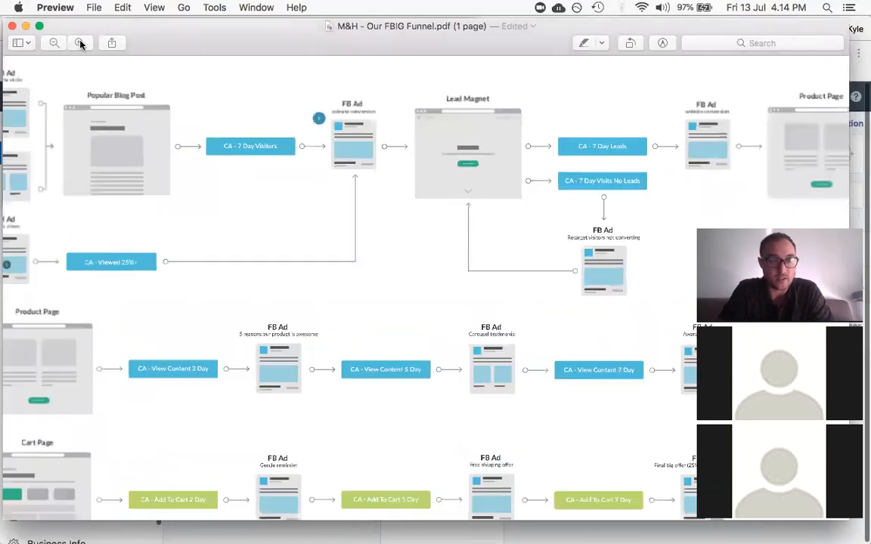
pyautogui.click(81, 43)
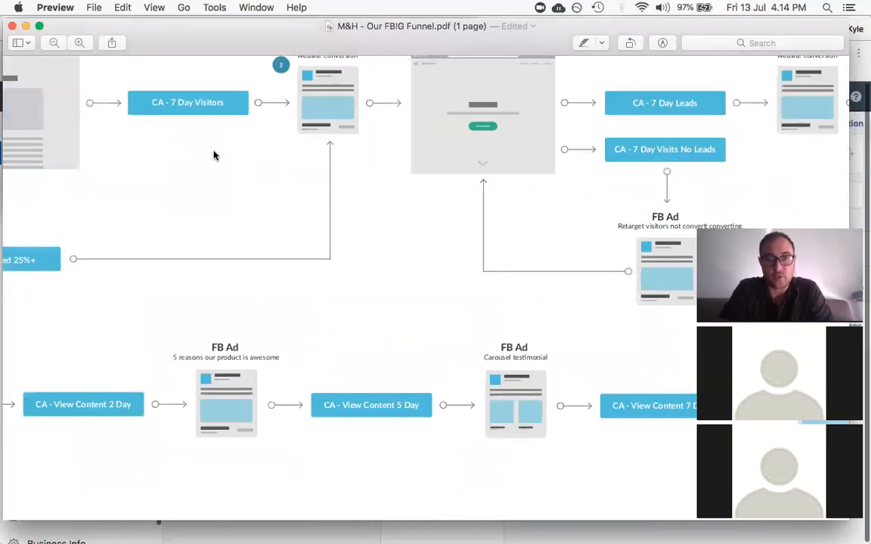
pyautogui.hscroll(-5, 213, 155)
pyautogui.scroll(5, 213, 156)
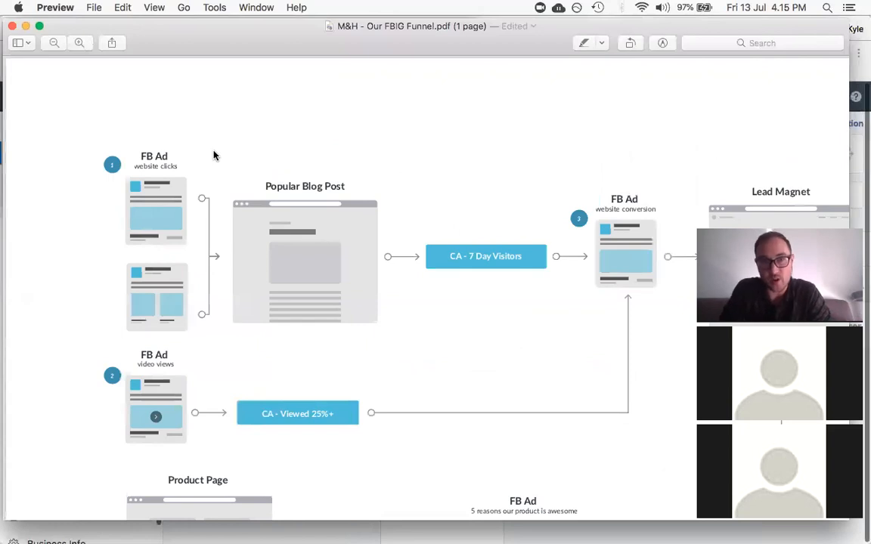
pyautogui.scroll(-8, 214, 156)
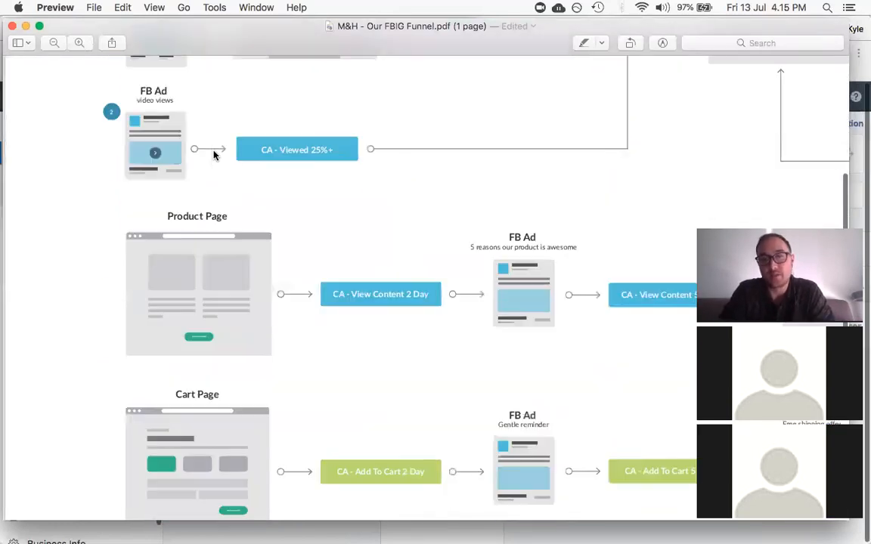
pyautogui.scroll(4, 214, 155)
pyautogui.hscroll(6, 214, 155)
pyautogui.scroll(5, 213, 156)
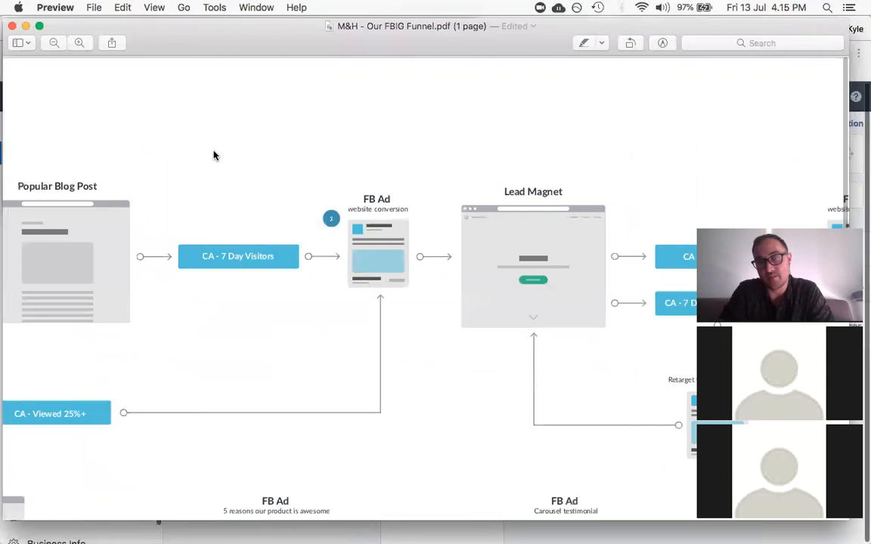
pyautogui.hscroll(9, 214, 155)
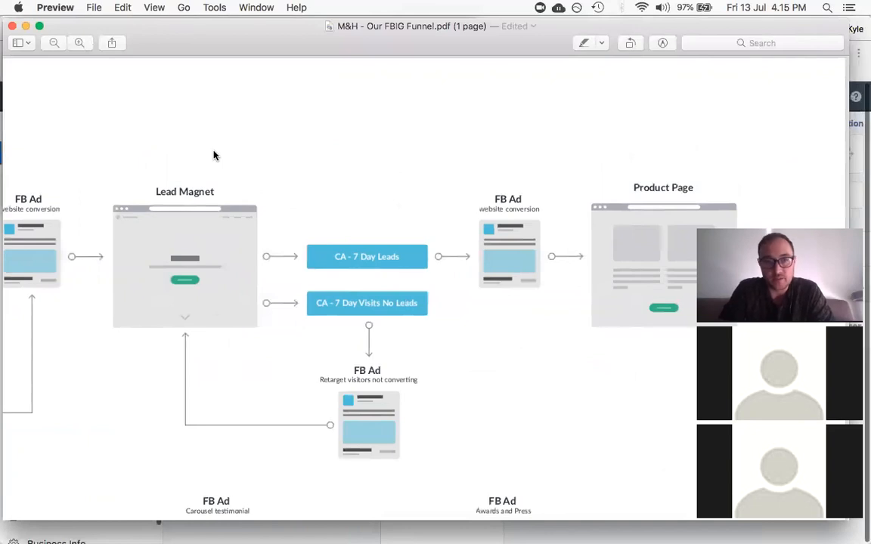
pyautogui.hscroll(-5, 214, 156)
pyautogui.scroll(-5, 213, 155)
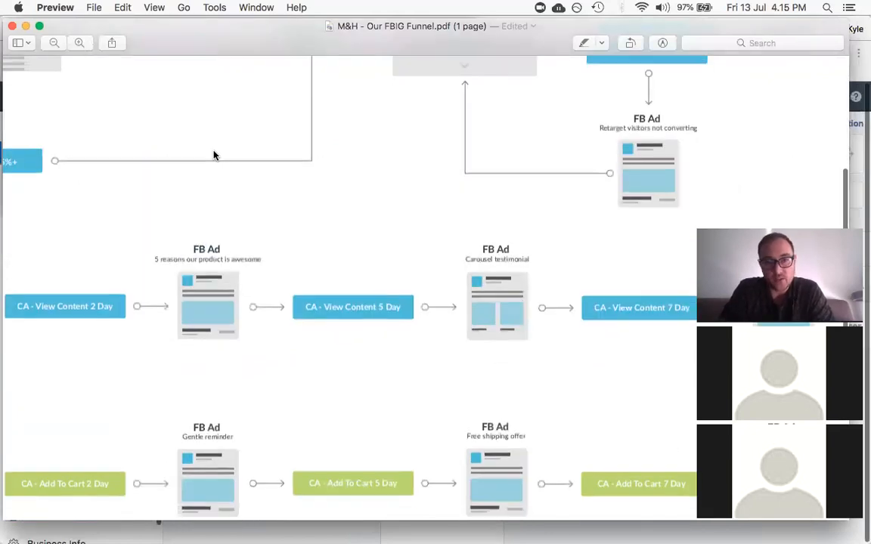
pyautogui.hscroll(-5, 214, 156)
pyautogui.scroll(-5, 214, 155)
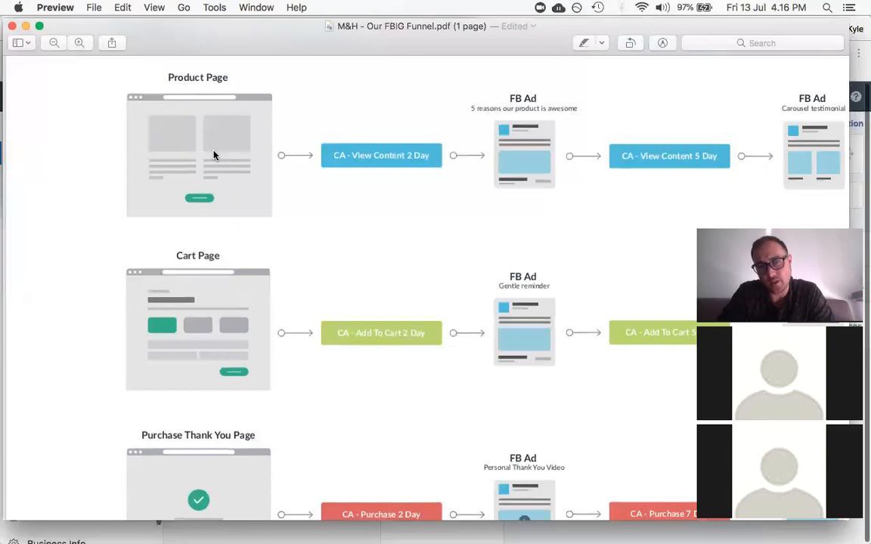
# Step: Scroll up to the funnel's top rows, where blog and video ads feed 7 Day Visitors and Viewed 25%+
pyautogui.scroll(8, 214, 155)
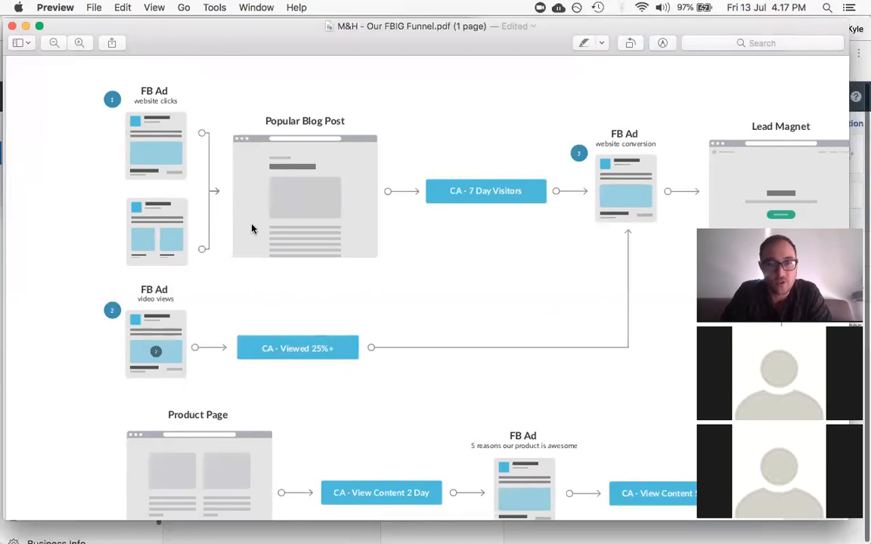
# Step: Scroll the funnel PDF to the Lead Magnet stage with its 7 Day Leads and No Leads audiences
pyautogui.hscroll(10, 253, 228)
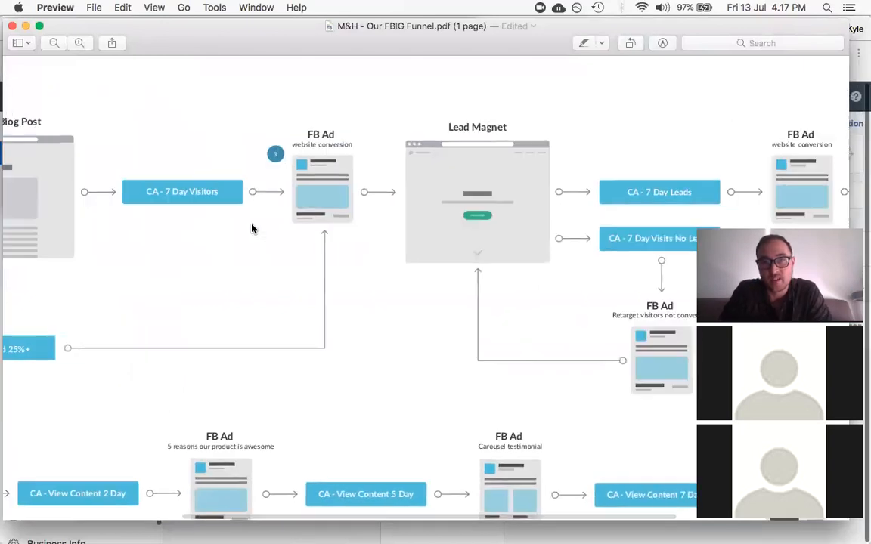
pyautogui.scroll(2, 252, 229)
pyautogui.scroll(1, 252, 229)
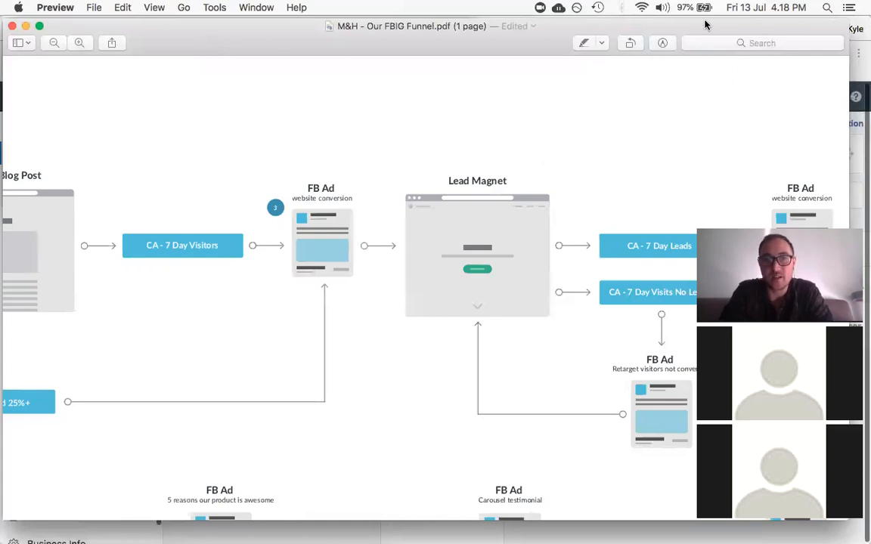
pyautogui.scroll(-3, 389, 151)
pyautogui.scroll(3, 389, 150)
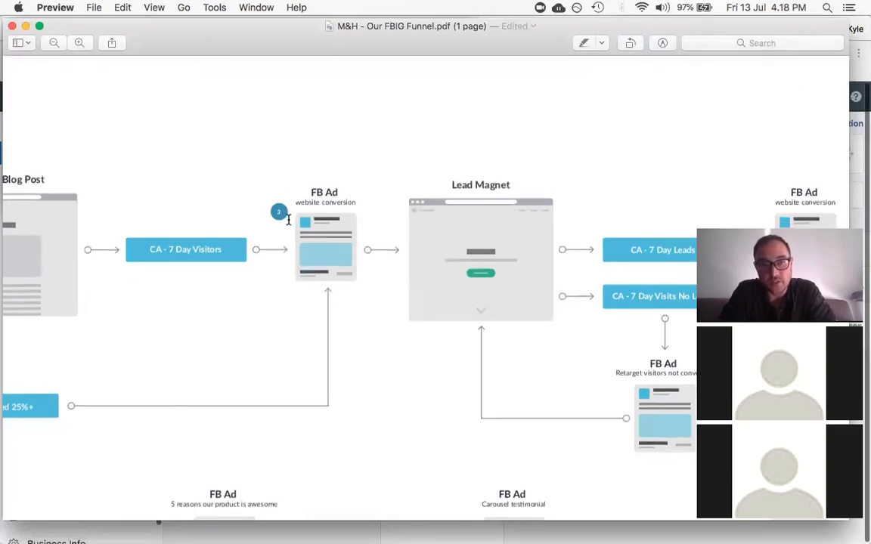
pyautogui.hscroll(-5, 287, 219)
pyautogui.scroll(-2, 287, 220)
pyautogui.hscroll(-5, 289, 219)
pyautogui.hscroll(15, 289, 219)
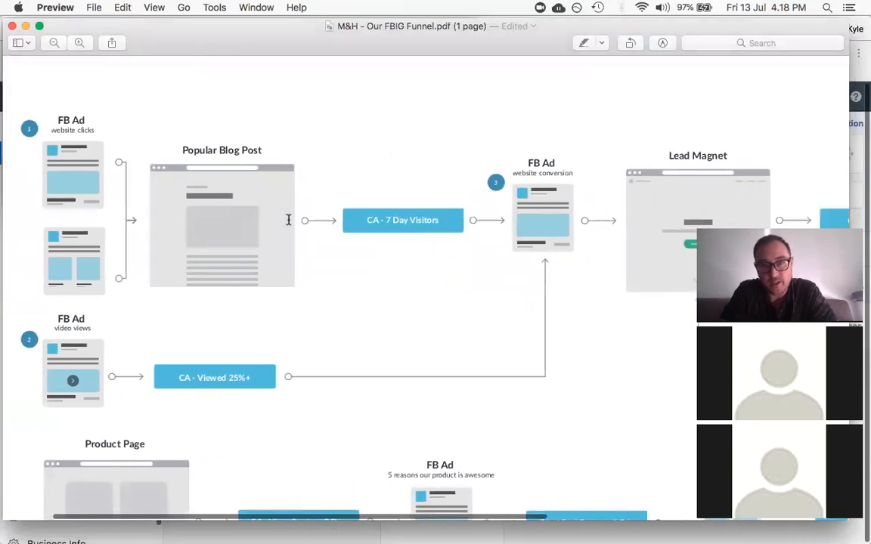
pyautogui.hscroll(2, 288, 219)
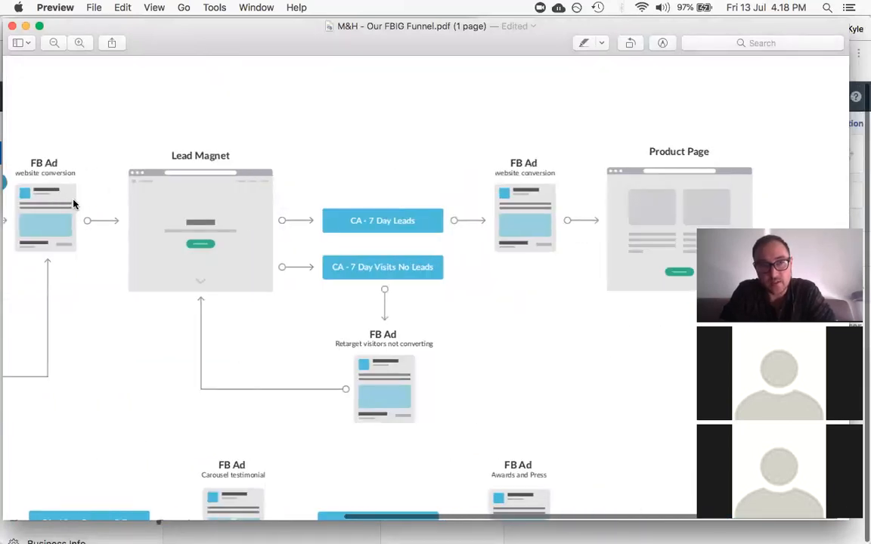
pyautogui.hscroll(-4, 74, 203)
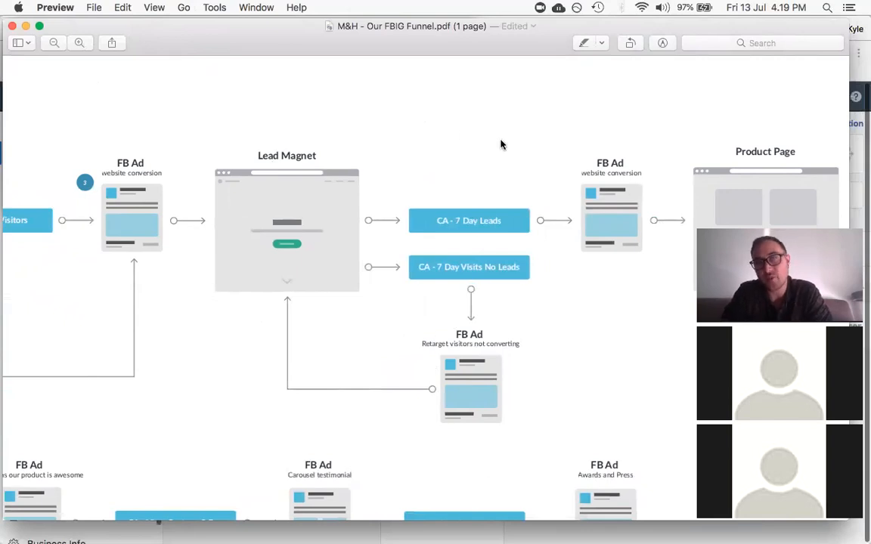
pyautogui.hscroll(5, 434, 188)
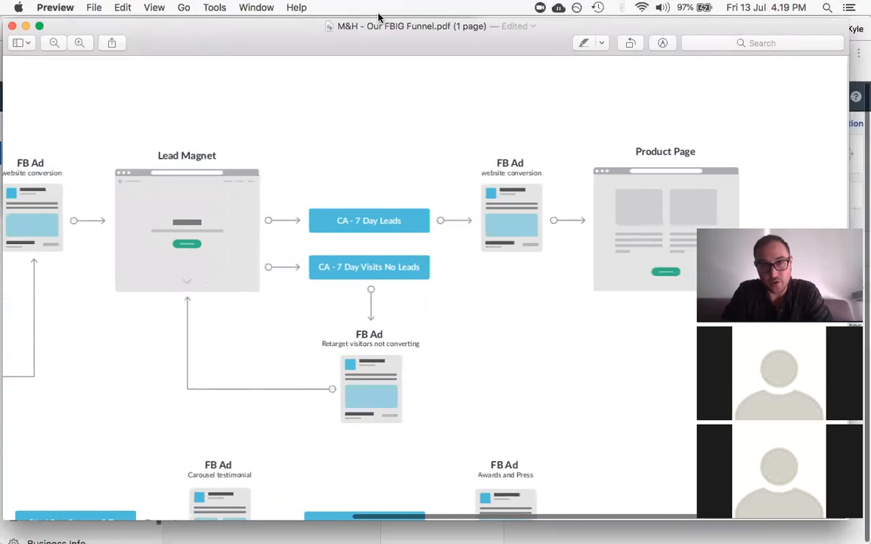
pyautogui.hscroll(-15, 144, 138)
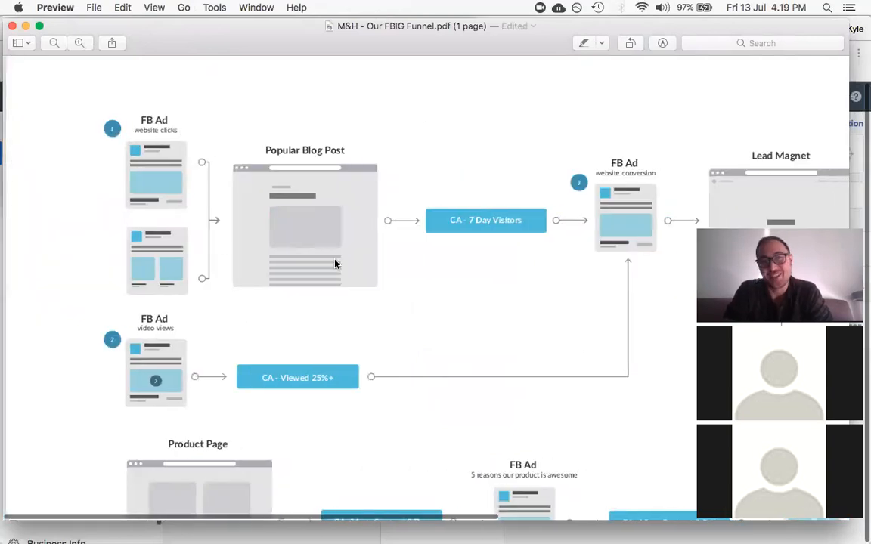
pyautogui.hscroll(4, 297, 247)
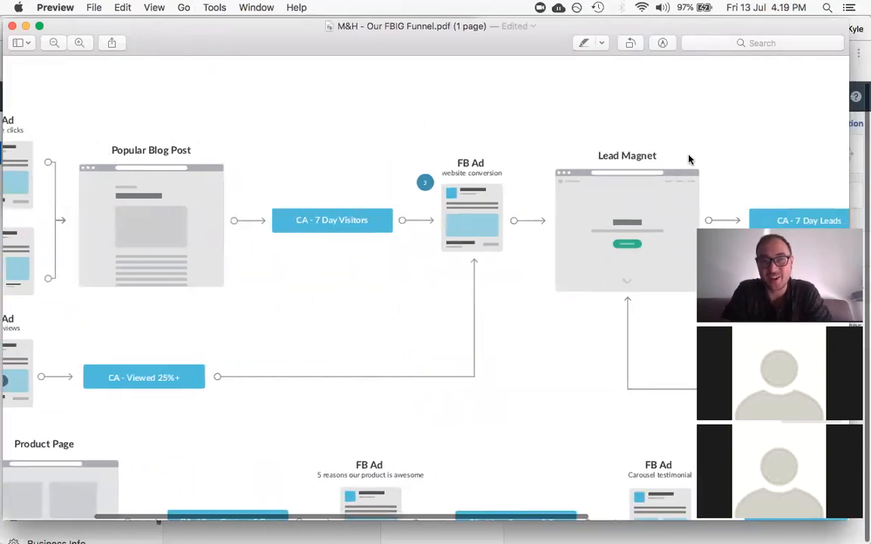
pyautogui.hscroll(3, 379, 179)
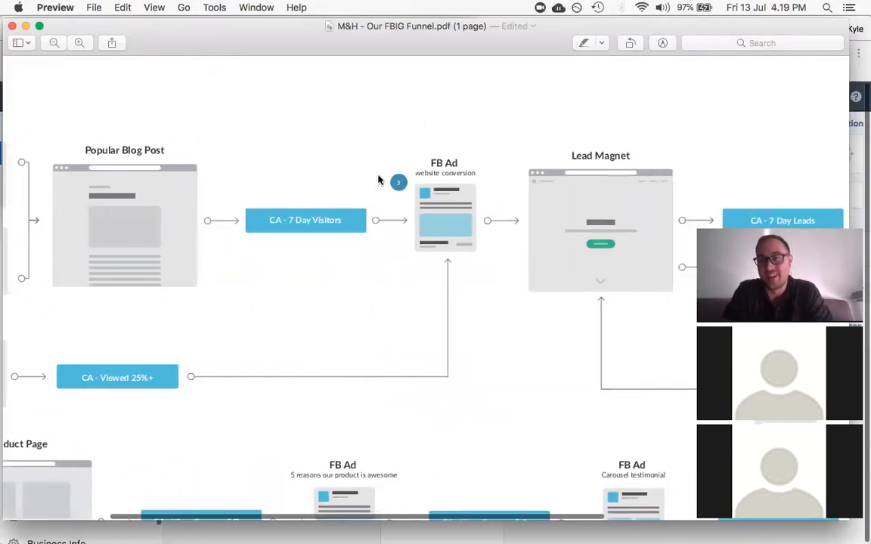
pyautogui.hscroll(1, 408, 211)
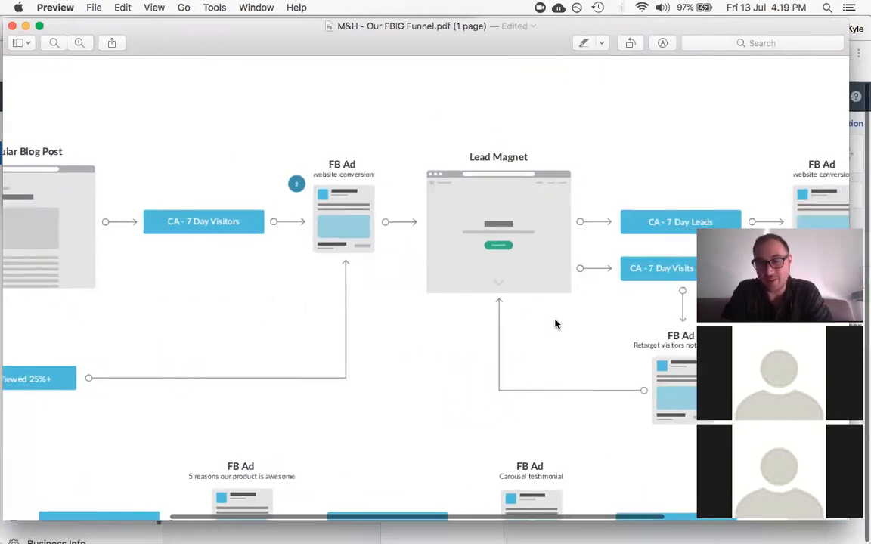
pyautogui.hscroll(5, 556, 324)
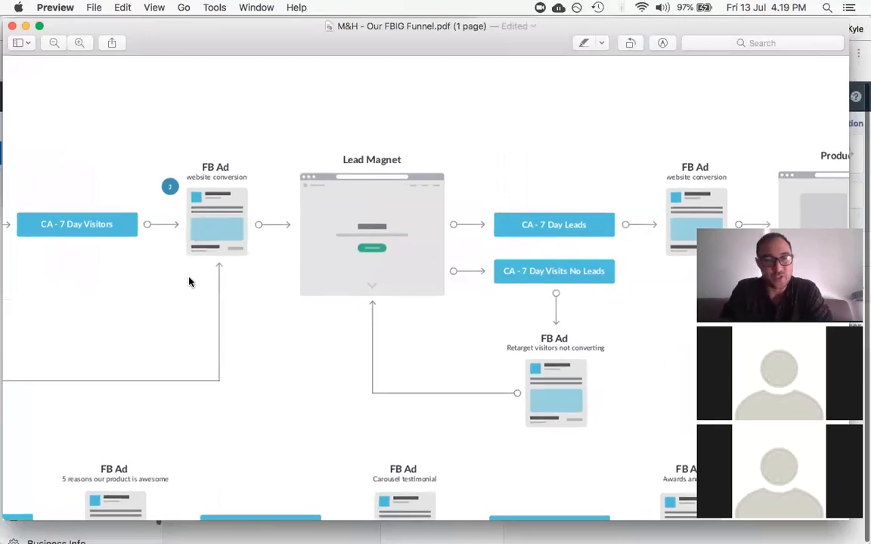
pyautogui.hscroll(5, 497, 252)
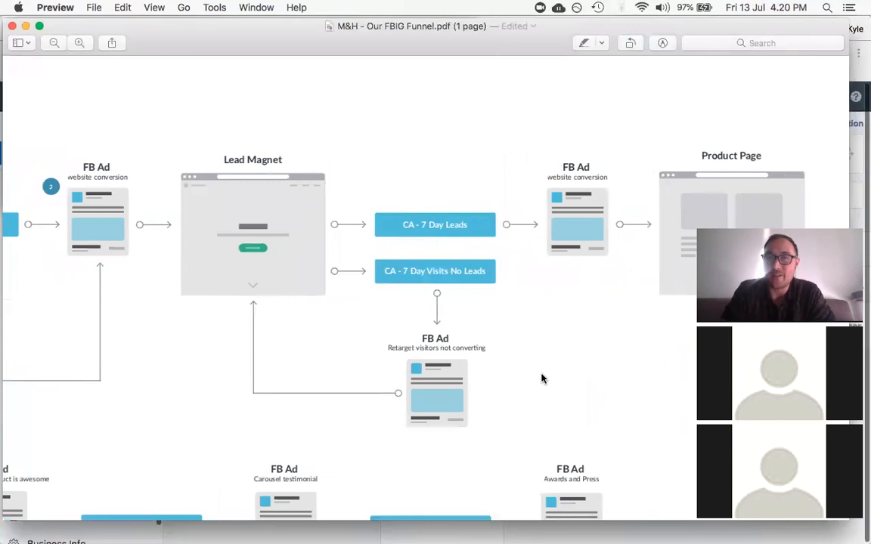
pyautogui.scroll(-5, 793, 156)
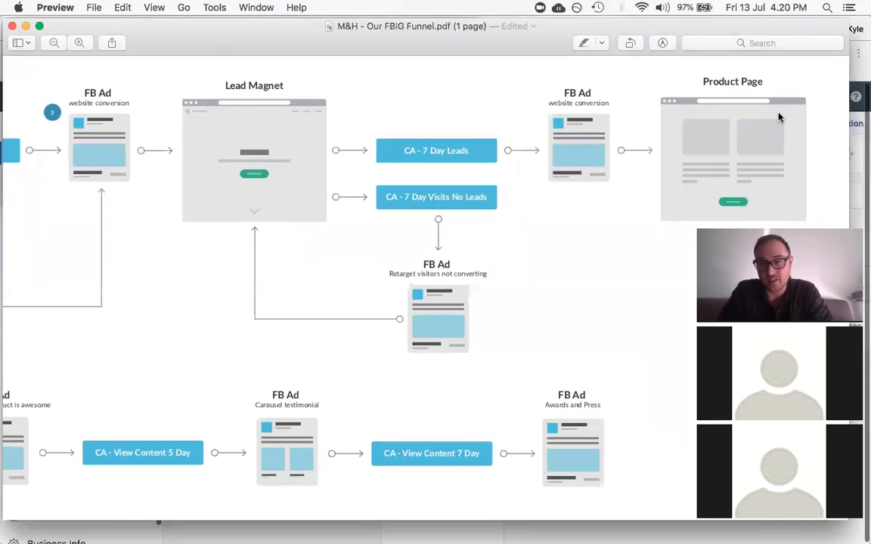
pyautogui.scroll(3, 544, 201)
pyautogui.scroll(3, 545, 201)
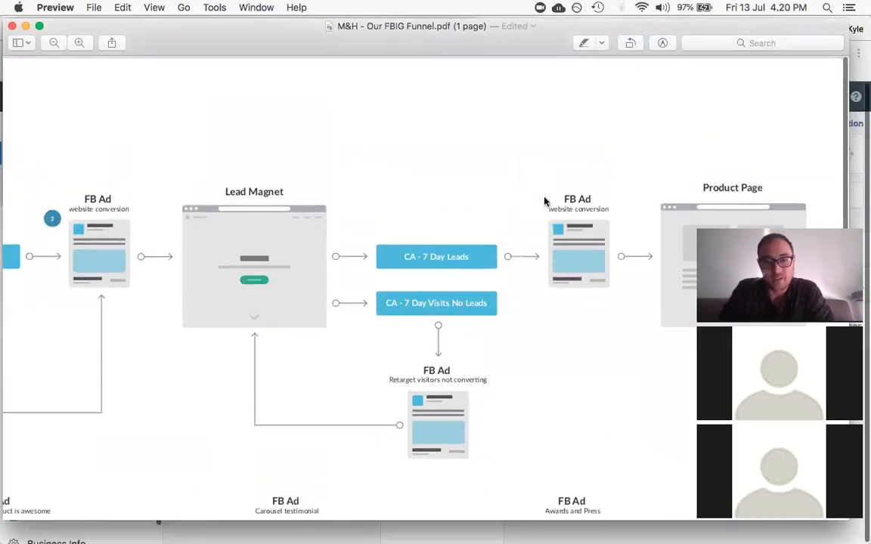
pyautogui.hscroll(-5, 544, 202)
pyautogui.hscroll(6, 545, 201)
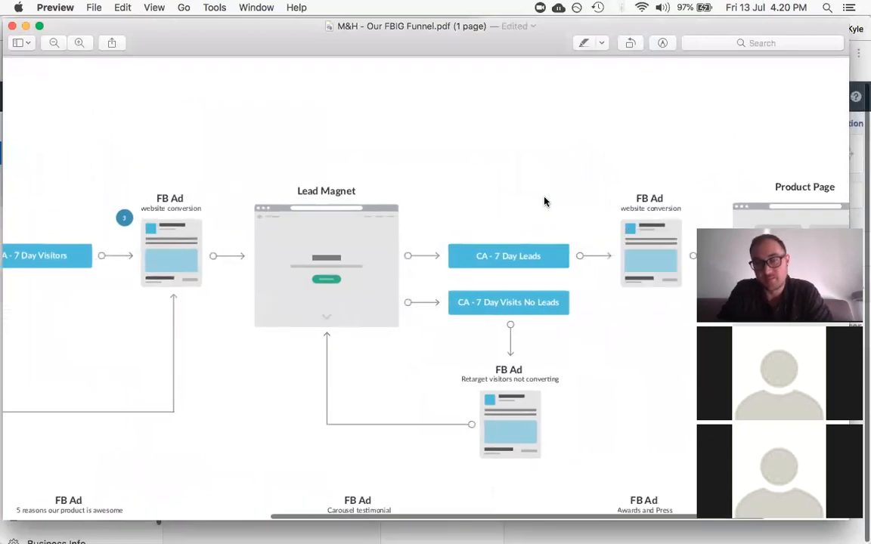
pyautogui.hscroll(-15, 544, 201)
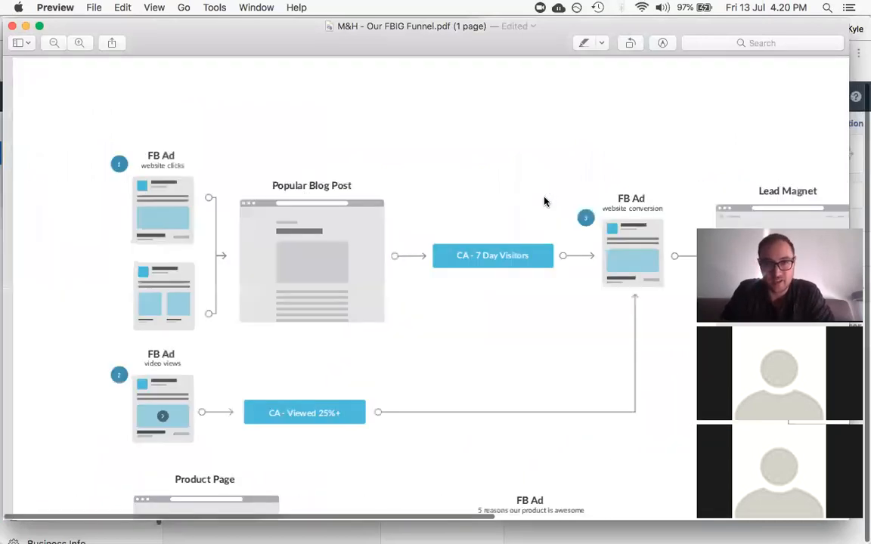
# Step: Scroll down to the Product Page, Cart Page and Purchase Thank You Page retargeting rows
pyautogui.scroll(-12, 545, 201)
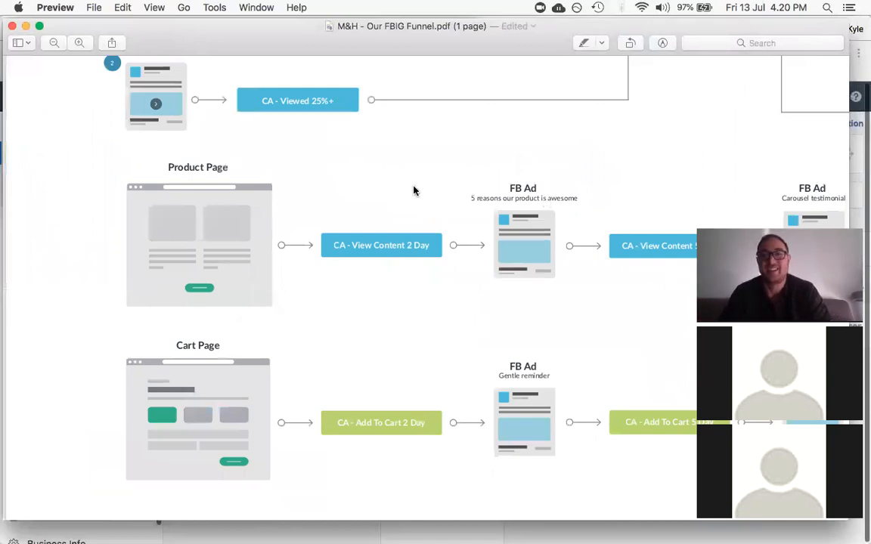
pyautogui.scroll(-4, 413, 189)
pyautogui.scroll(1, 413, 190)
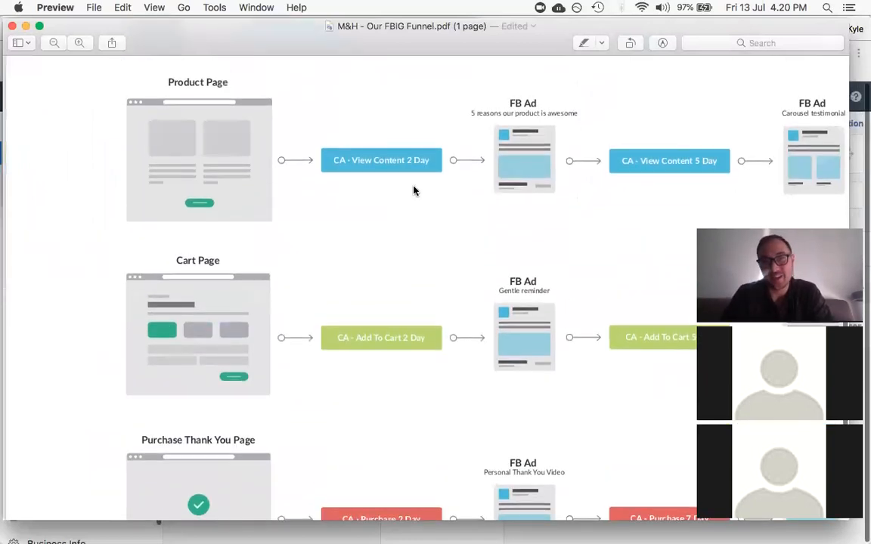
pyautogui.hscroll(3, 413, 190)
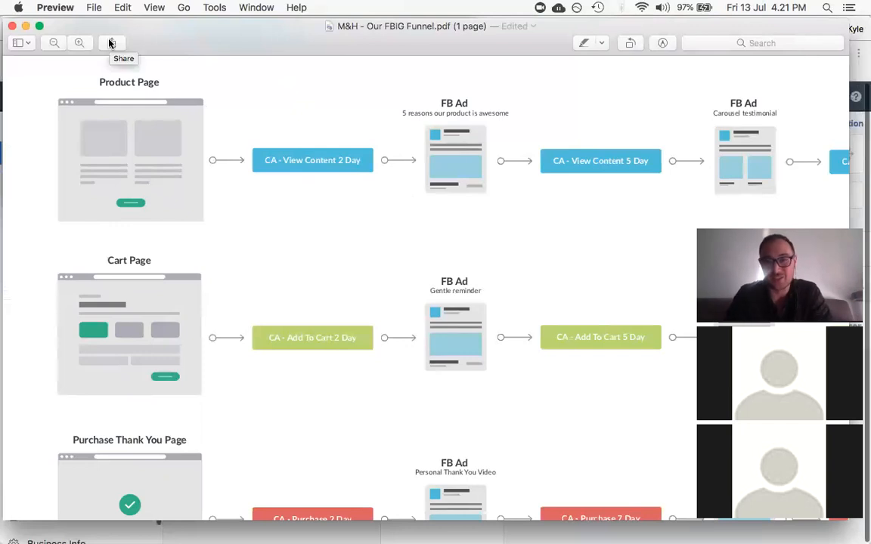
# Step: Scroll right through the View Content, Add To Cart and Purchase retargeting ads to the review-request ads
pyautogui.hscroll(3, 253, 165)
pyautogui.hscroll(-4, 253, 165)
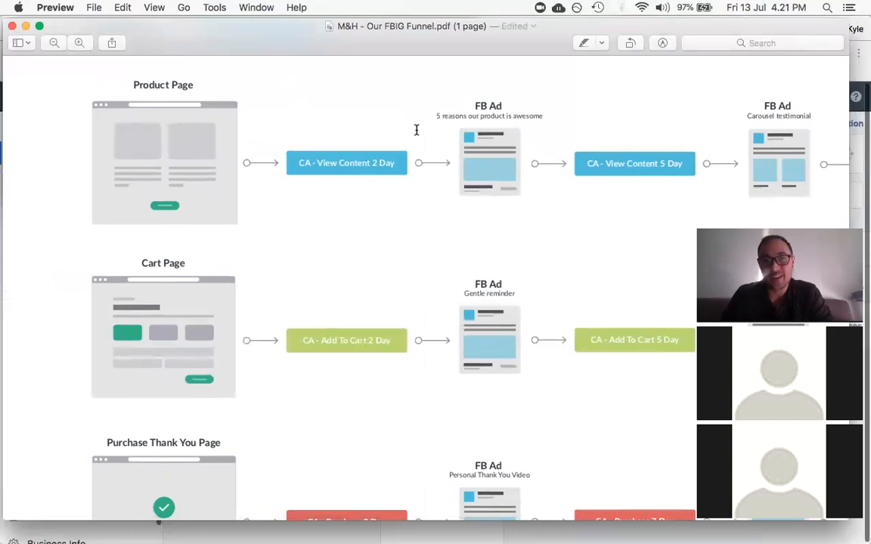
pyautogui.hscroll(3, 438, 106)
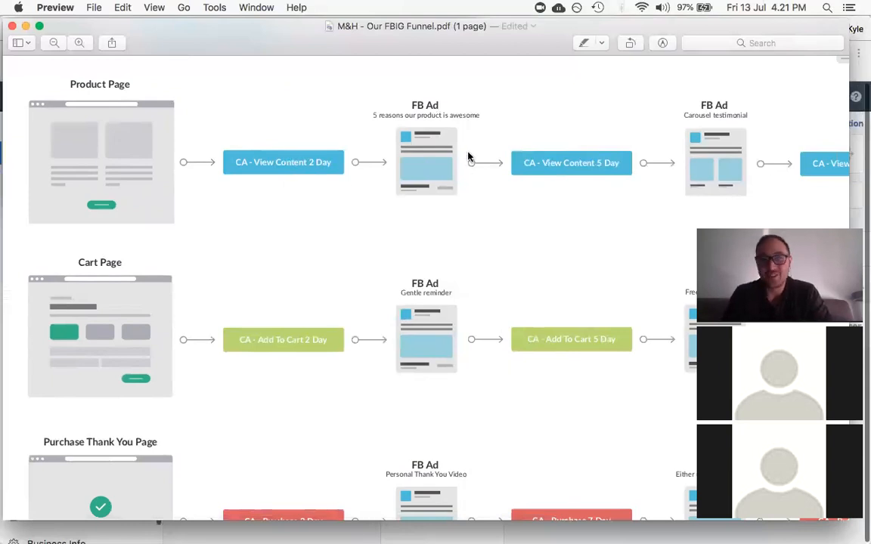
pyautogui.hscroll(3, 360, 136)
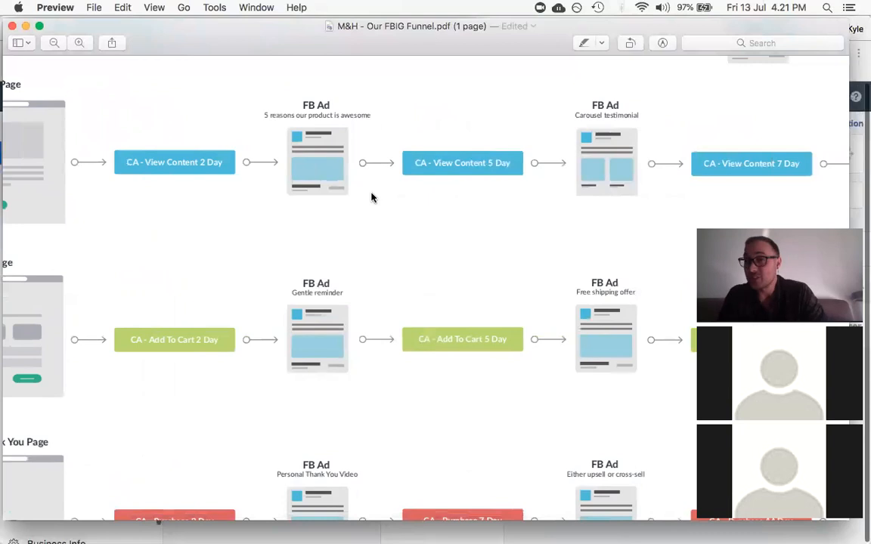
pyautogui.hscroll(3, 371, 198)
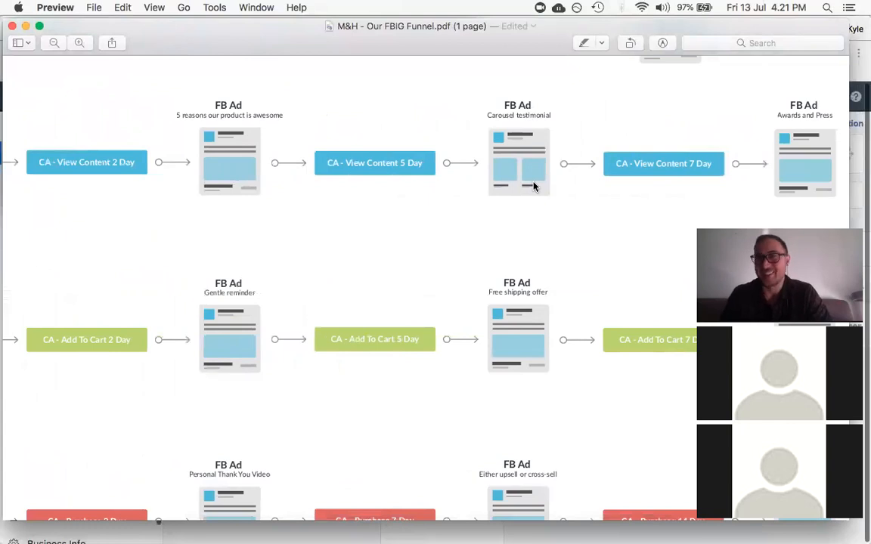
pyautogui.hscroll(3, 533, 186)
pyautogui.hscroll(5, 534, 186)
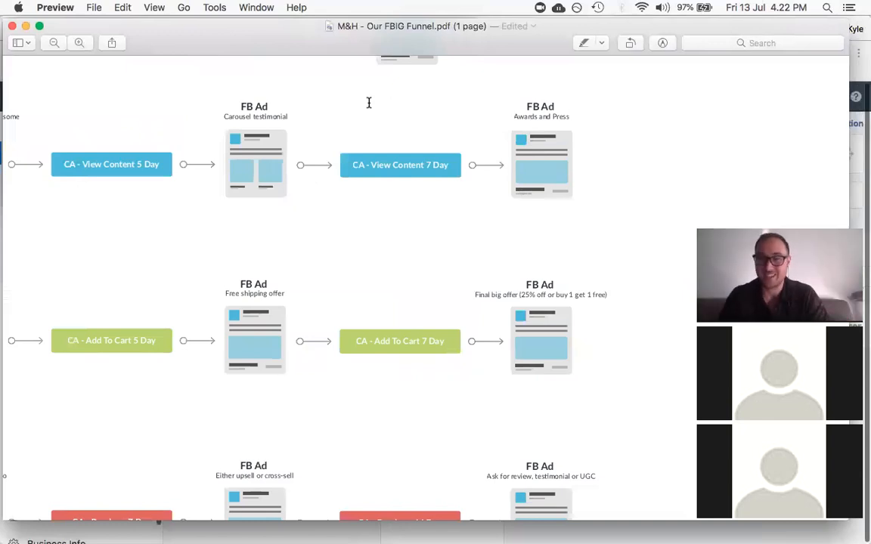
# Step: Return to the funnel's top-left Popular Blog Post row, then switch to Facebook Business Settings
pyautogui.scroll(-3, 369, 102)
pyautogui.scroll(3, 368, 102)
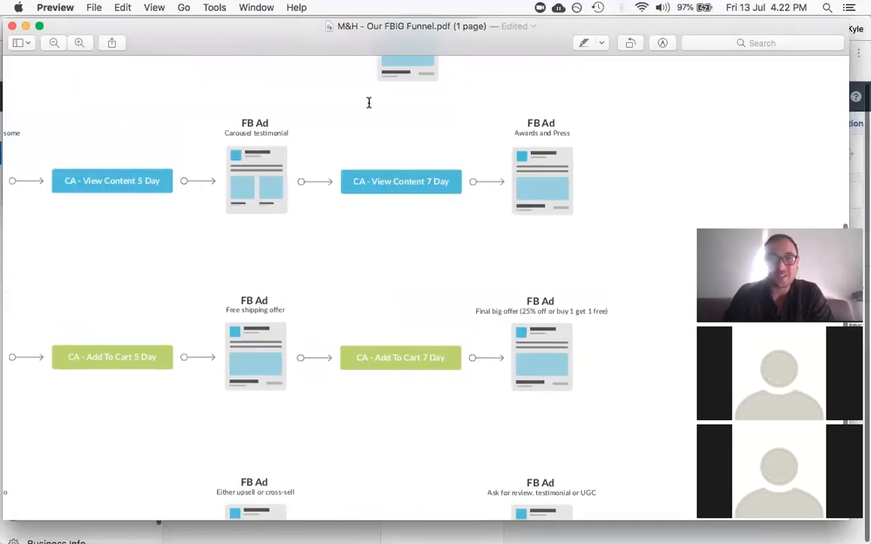
pyautogui.scroll(-2, 369, 102)
pyautogui.hscroll(-5, 369, 102)
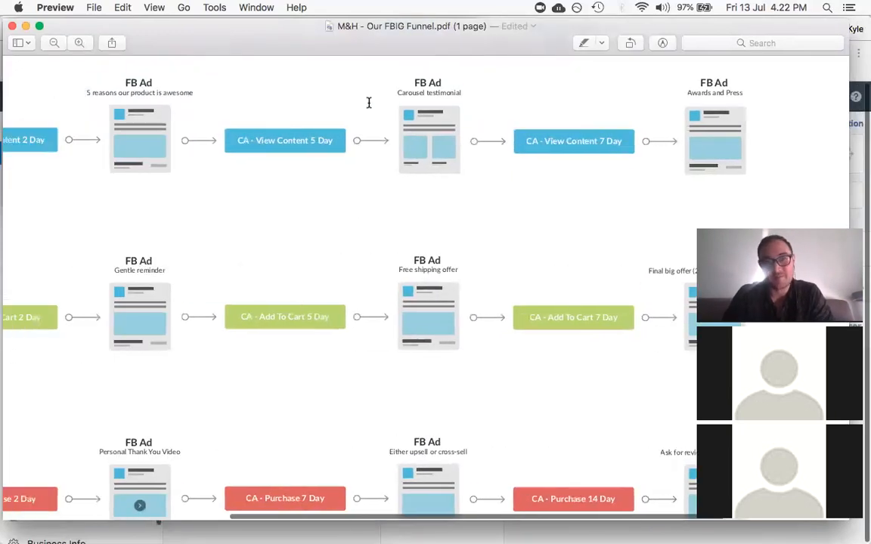
pyautogui.hscroll(-10, 368, 102)
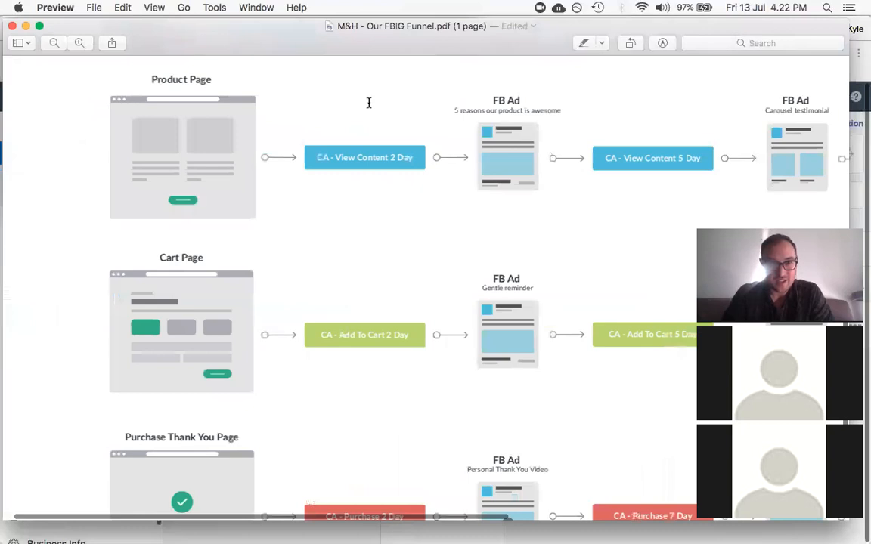
pyautogui.scroll(1, 369, 102)
pyautogui.scroll(2, 369, 102)
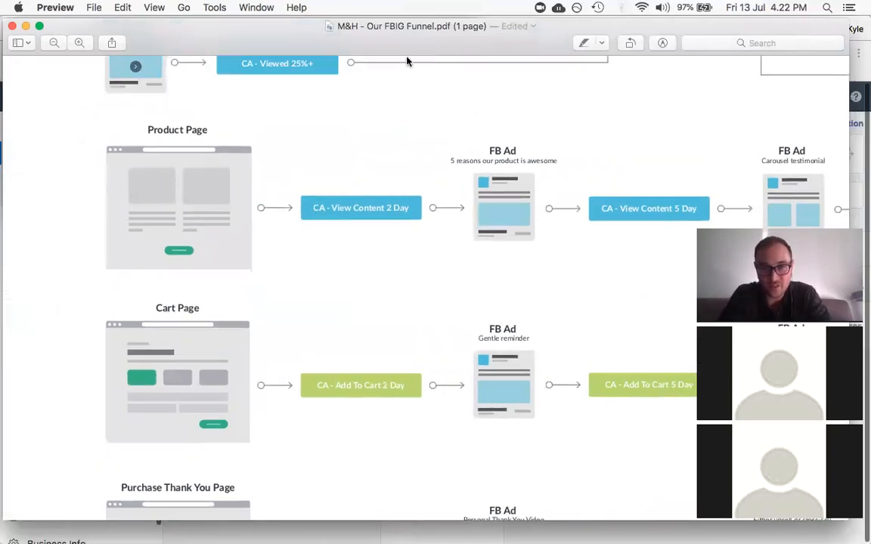
pyautogui.scroll(15, 407, 61)
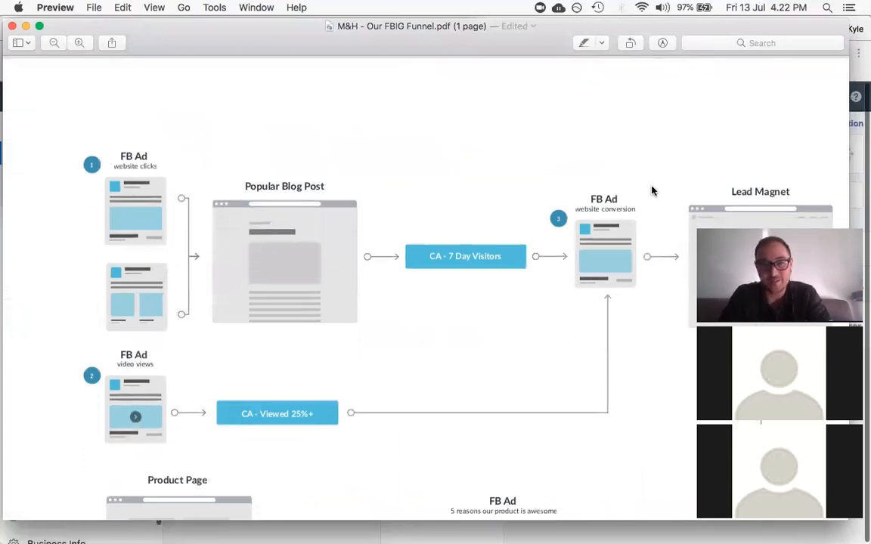
pyautogui.press('super+Tab')
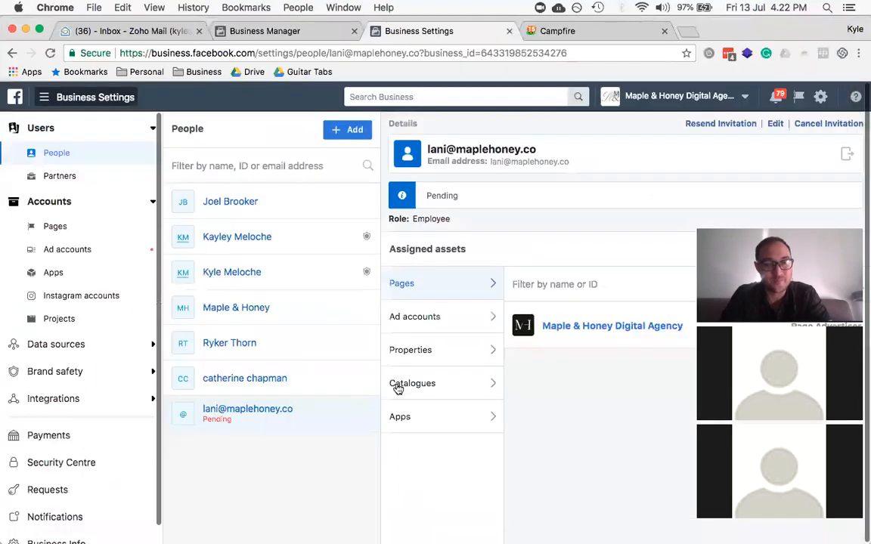
# Step: Launch the Inner Confident Kids ad account in Ads Manager from Business Manager's ad accounts list
pyautogui.click(44, 96)
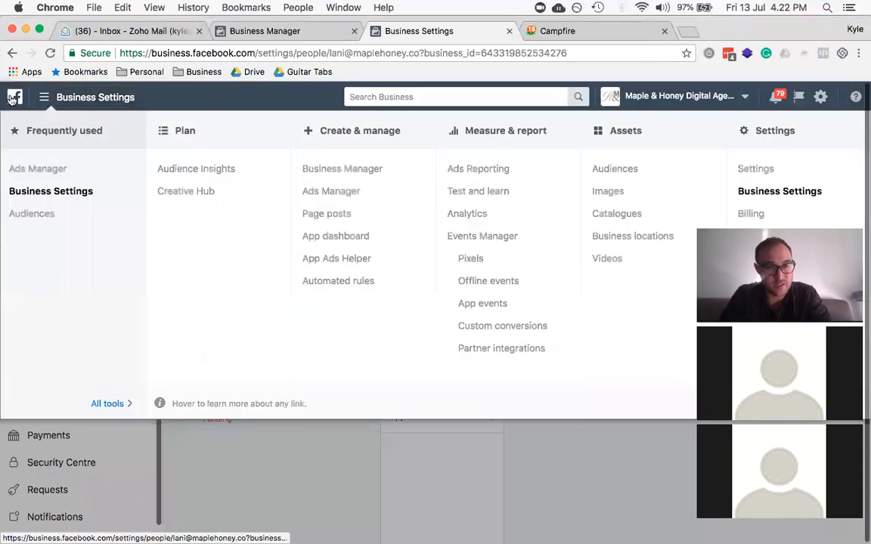
pyautogui.click(265, 31)
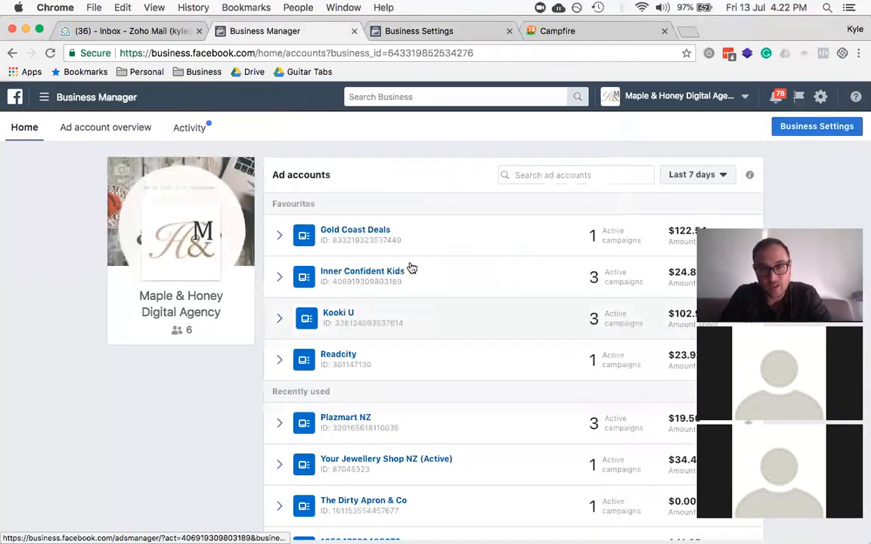
pyautogui.click(430, 278)
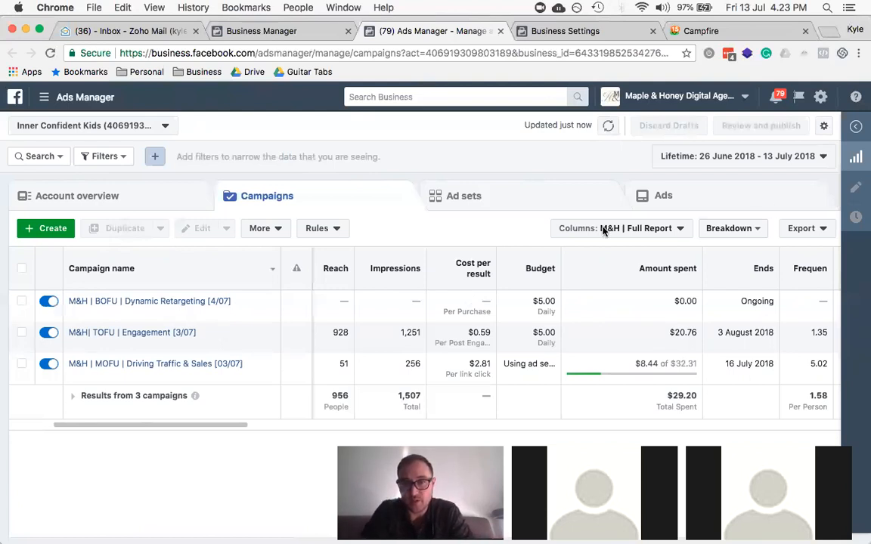
pyautogui.hscroll(-1, 320, 333)
# Step: Begin a new campaign for Inner Confident Kids using Create on the Campaigns tab
pyautogui.hscroll(1, 321, 332)
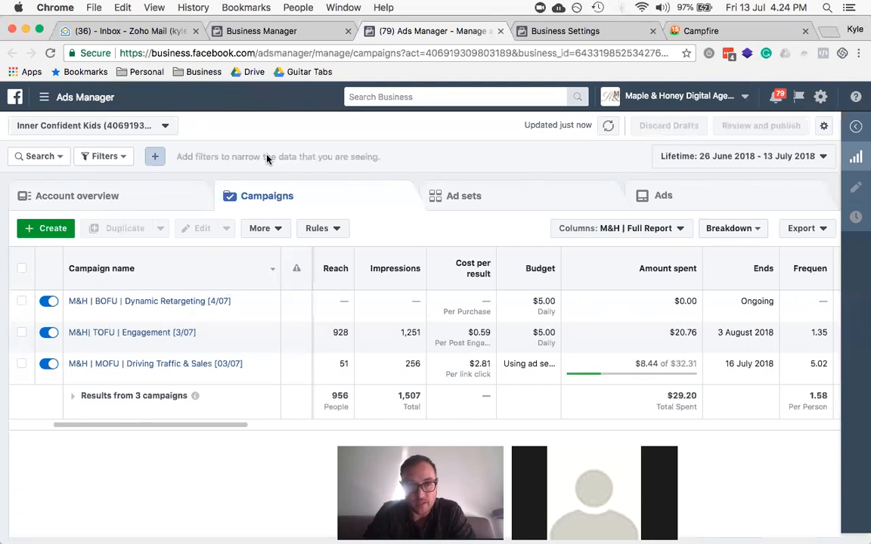
pyautogui.click(44, 101)
pyautogui.click(54, 102)
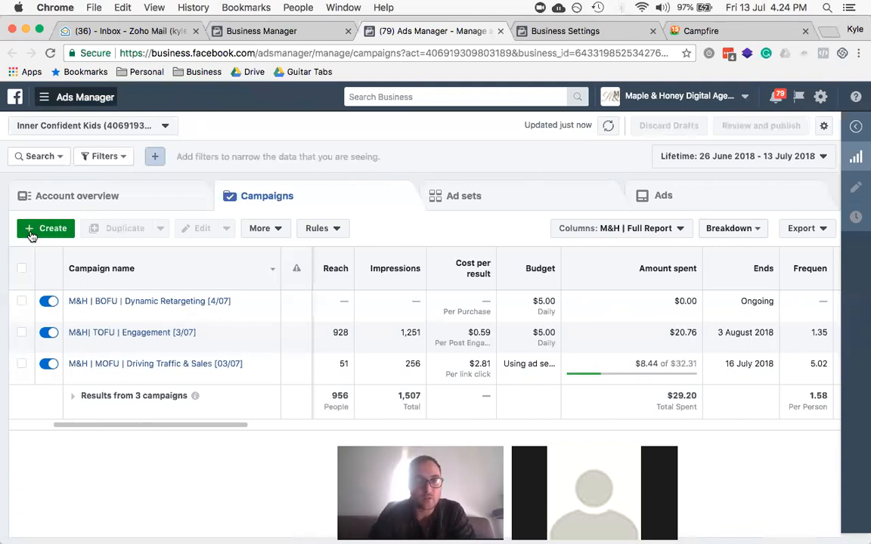
pyautogui.click(34, 234)
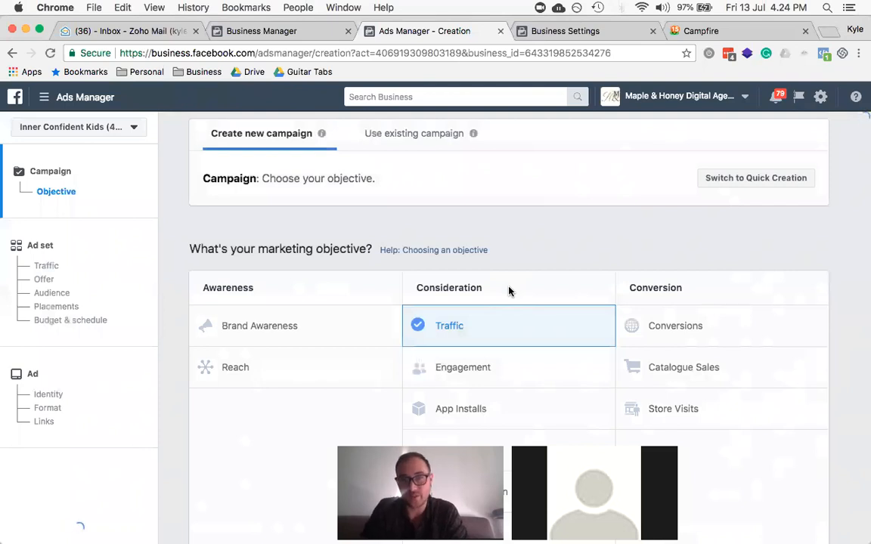
# Step: Choose Engagement as the new campaign's objective, then switch to the funnel PDF in Preview
pyautogui.scroll(-1, 508, 291)
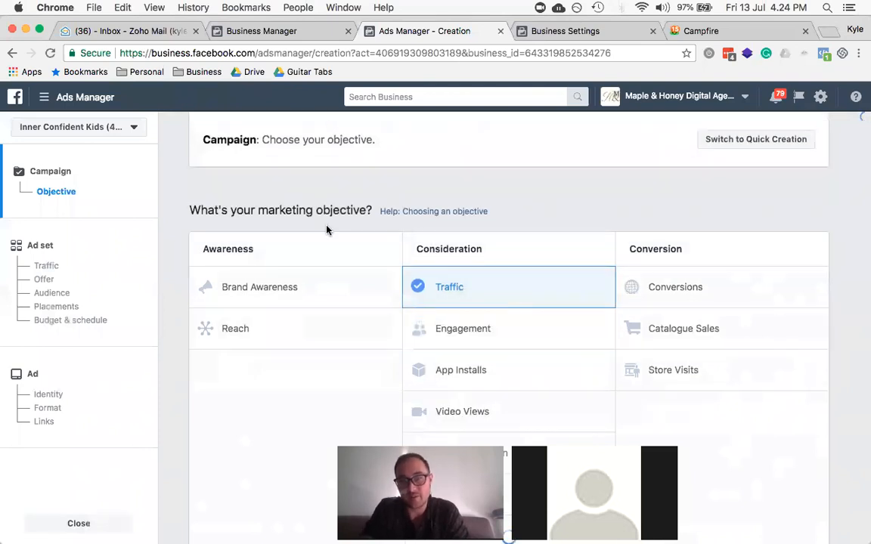
pyautogui.scroll(-2, 326, 230)
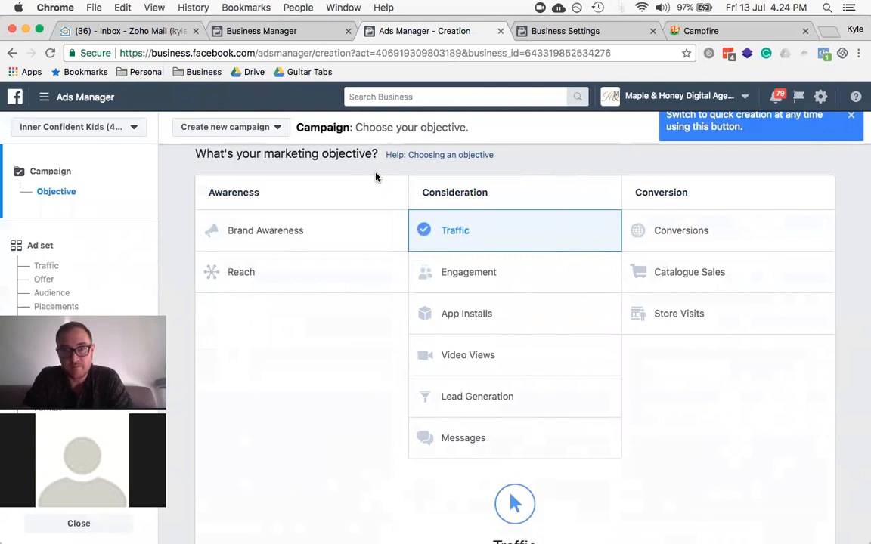
pyautogui.scroll(3, 375, 177)
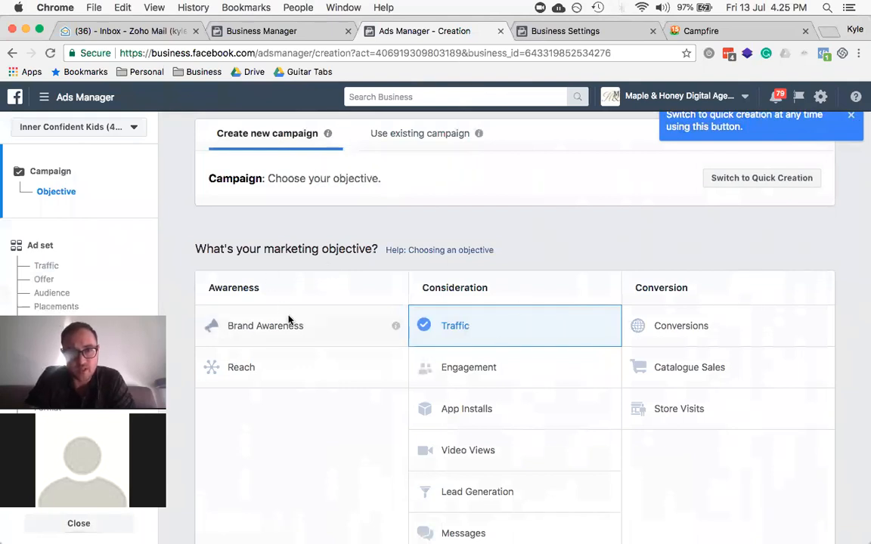
pyautogui.scroll(-2, 583, 266)
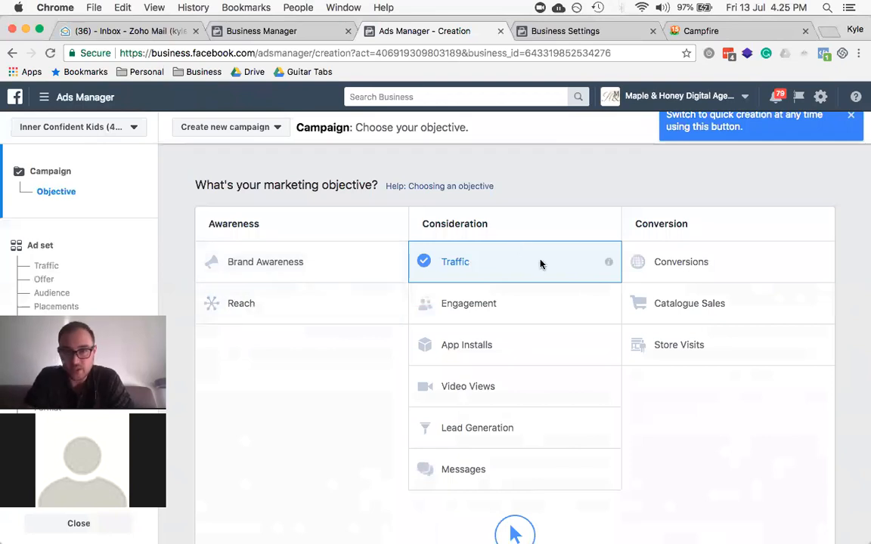
pyautogui.click(528, 312)
pyautogui.scroll(3, 493, 220)
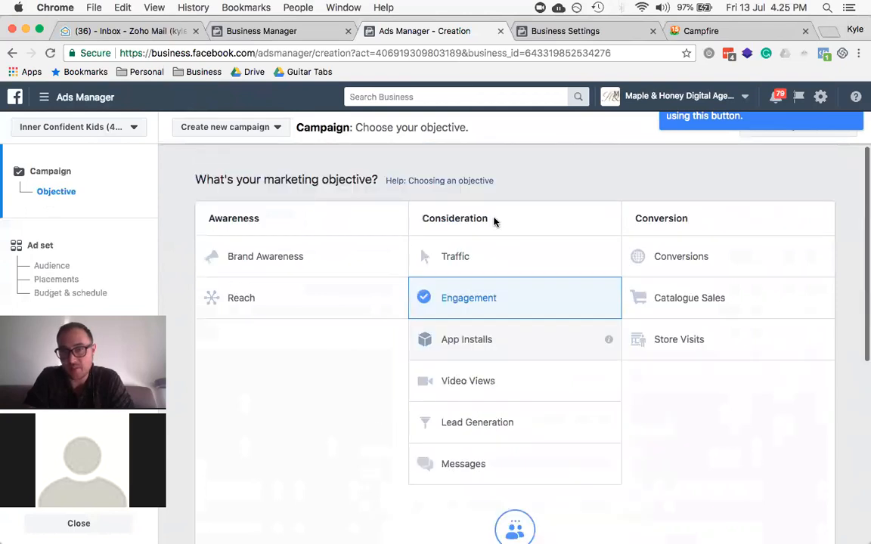
pyautogui.scroll(1, 494, 221)
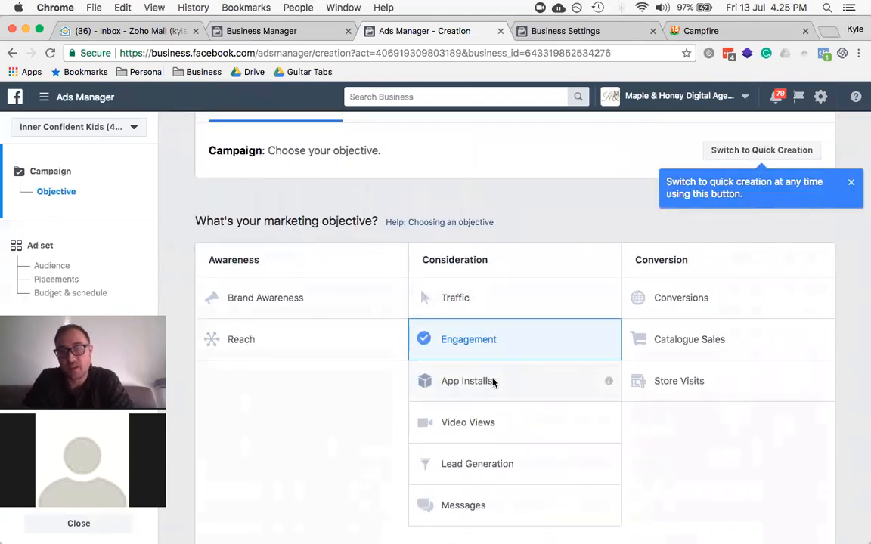
pyautogui.press('super+Tab')
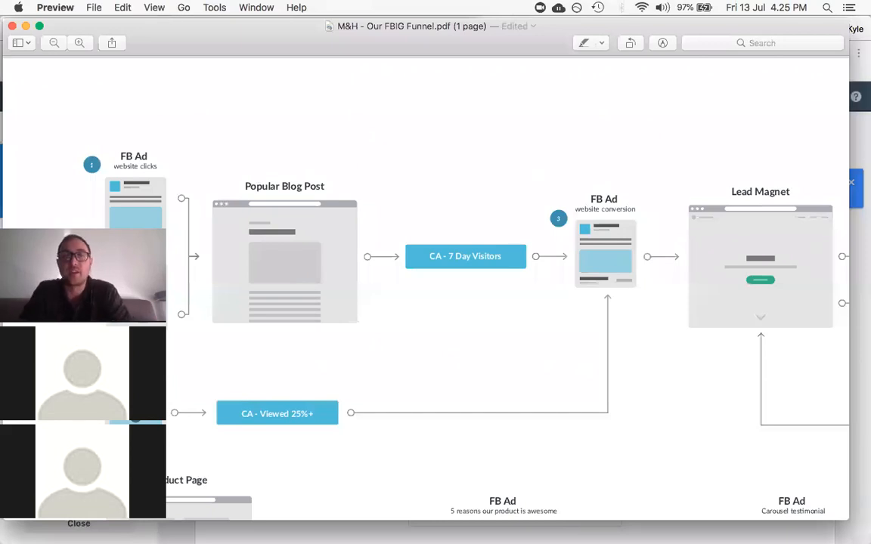
# Step: Review the funnel stages, highlighting the word conversion, then return to the Ads Manager campaign setup
pyautogui.scroll(-2, 151, 167)
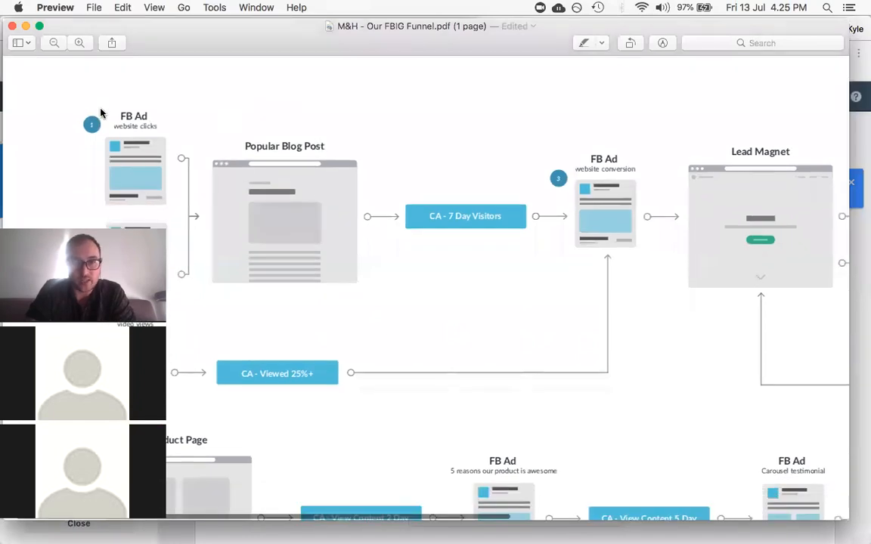
pyautogui.scroll(-7, 335, 168)
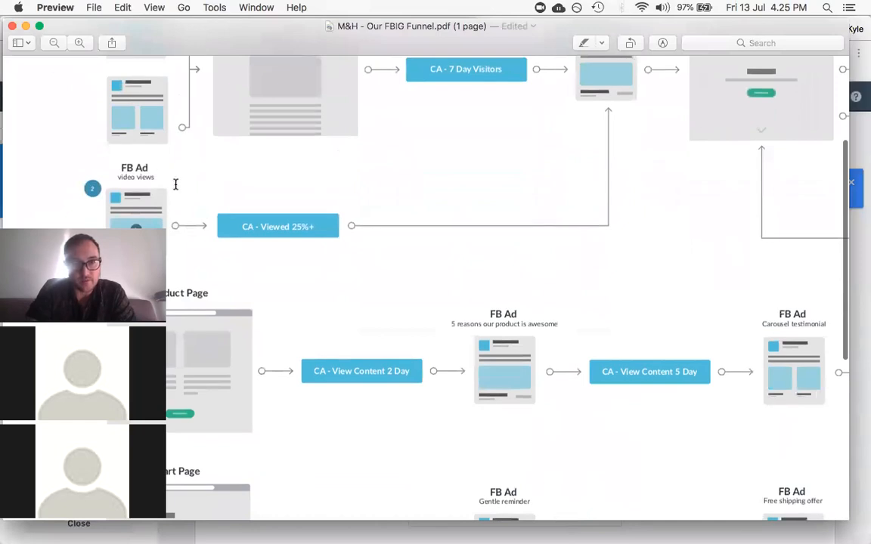
pyautogui.scroll(5, 182, 182)
pyautogui.scroll(3, 186, 184)
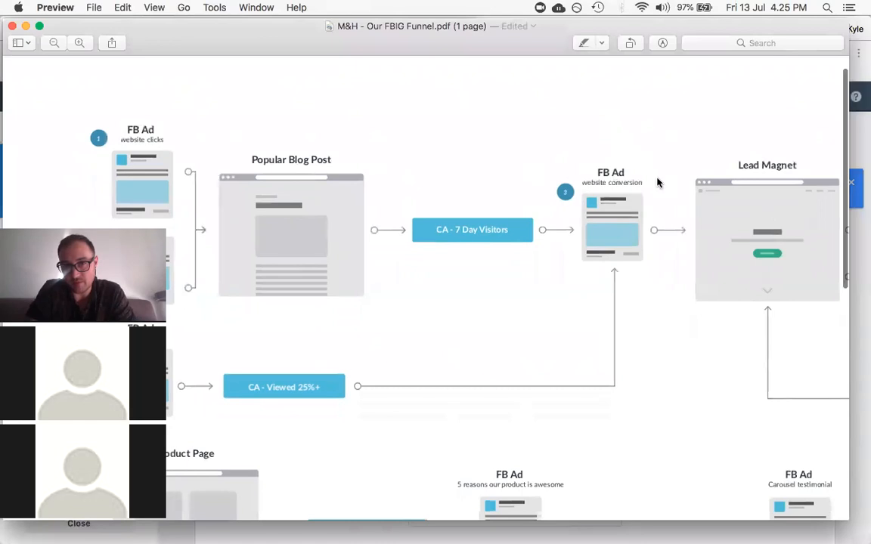
pyautogui.hscroll(10, 648, 181)
pyautogui.hscroll(-2, 648, 181)
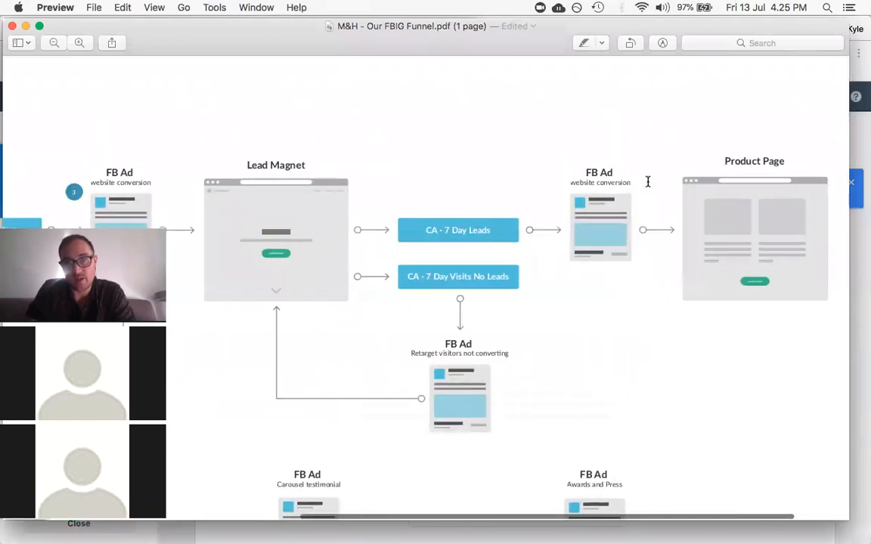
pyautogui.doubleClick(609, 182)
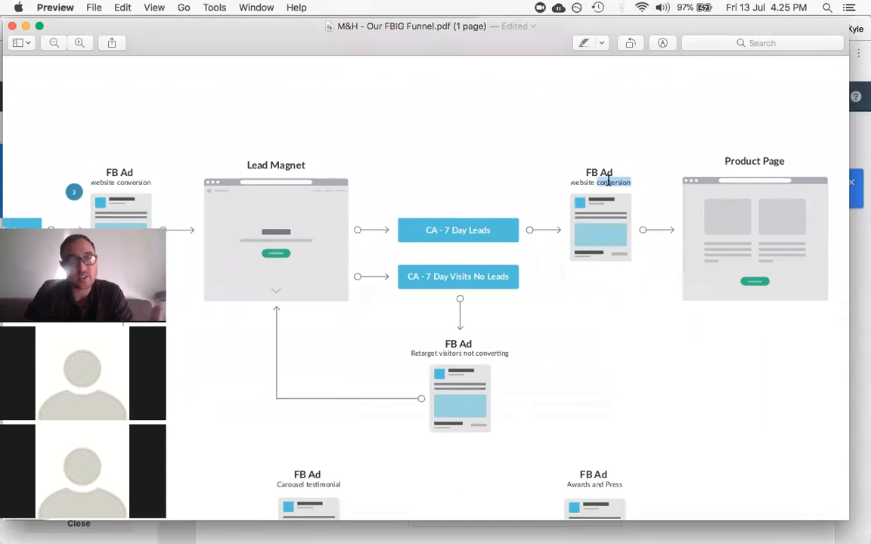
pyautogui.press('super+Tab')
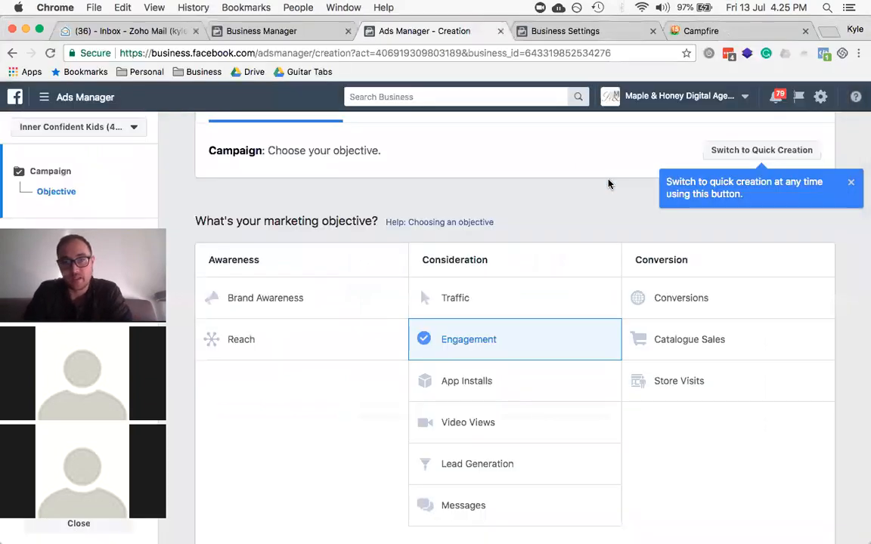
pyautogui.click(686, 303)
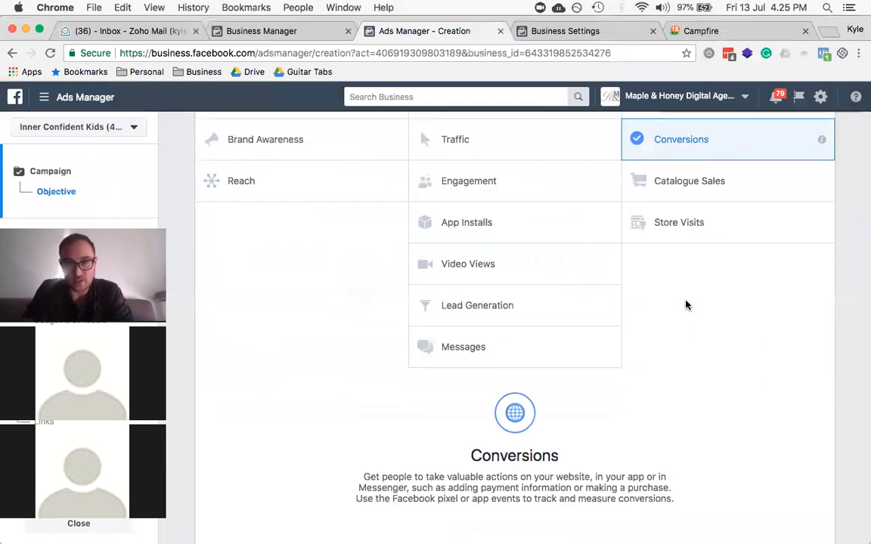
pyautogui.scroll(5, 687, 304)
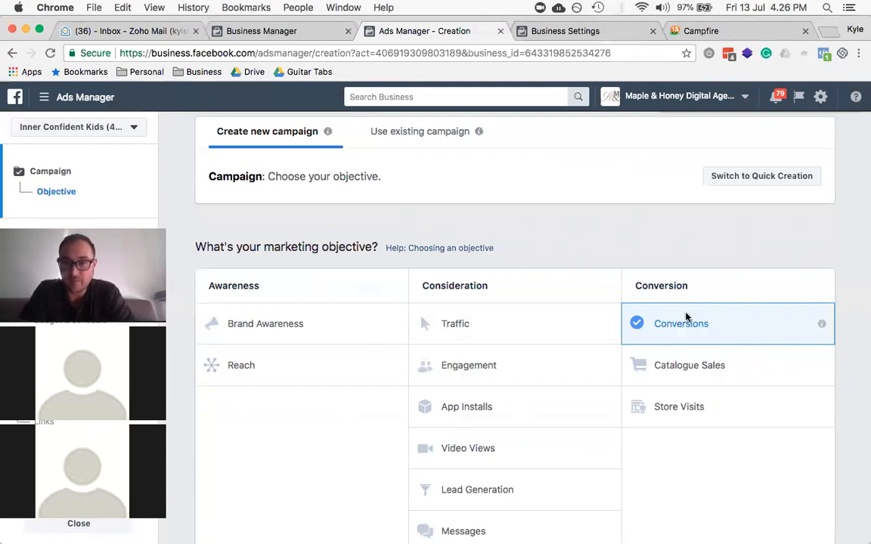
pyautogui.scroll(-5, 684, 315)
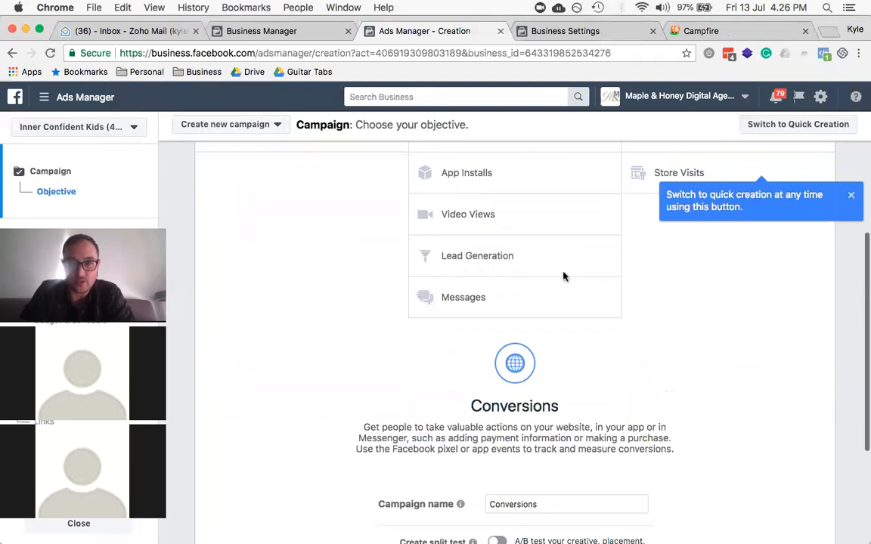
pyautogui.scroll(5, 563, 277)
pyautogui.scroll(-1, 514, 295)
pyautogui.click(465, 315)
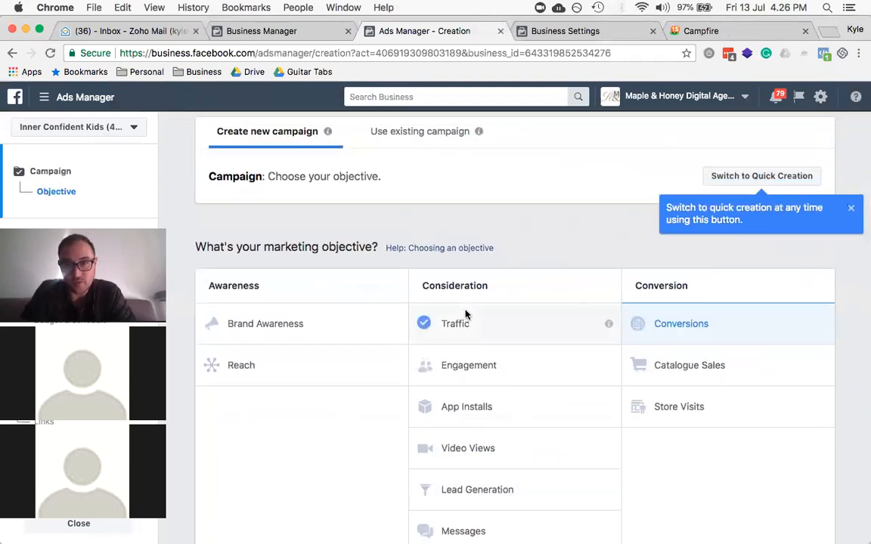
pyautogui.scroll(5, 466, 315)
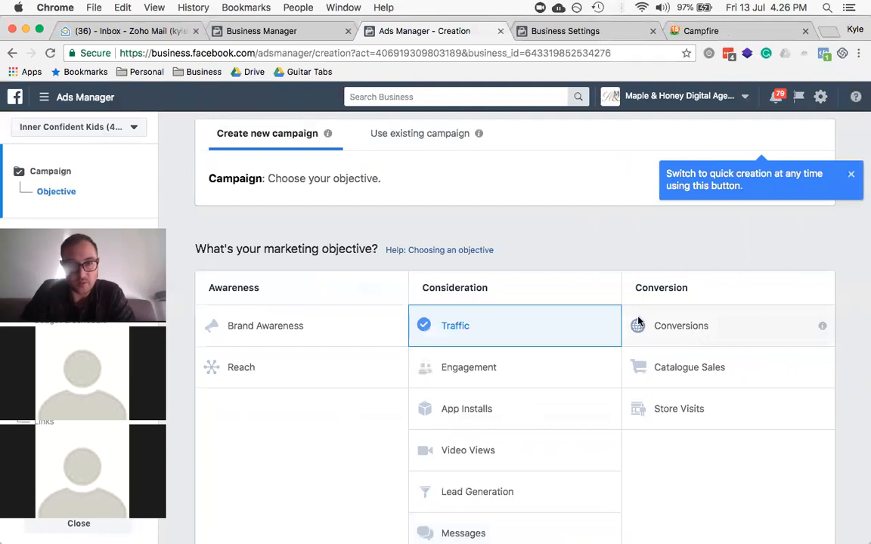
pyautogui.scroll(-3, 395, 289)
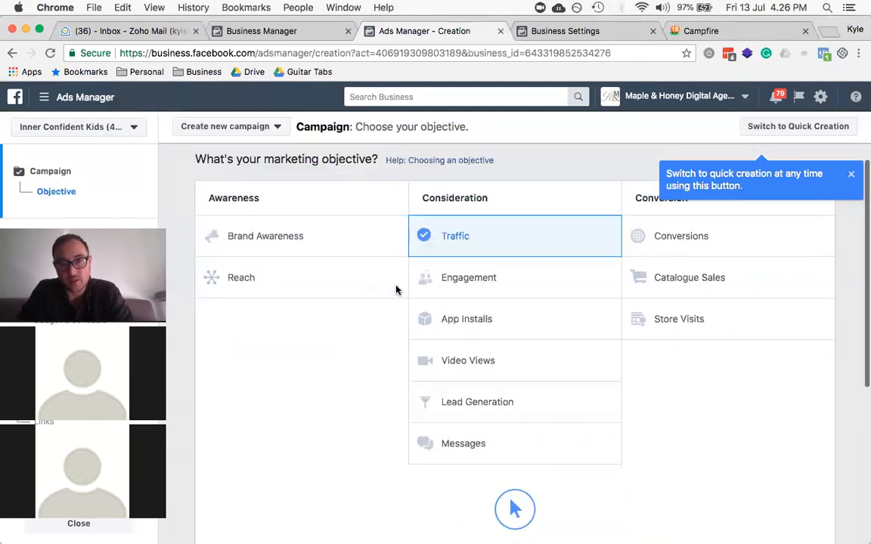
pyautogui.scroll(1, 395, 289)
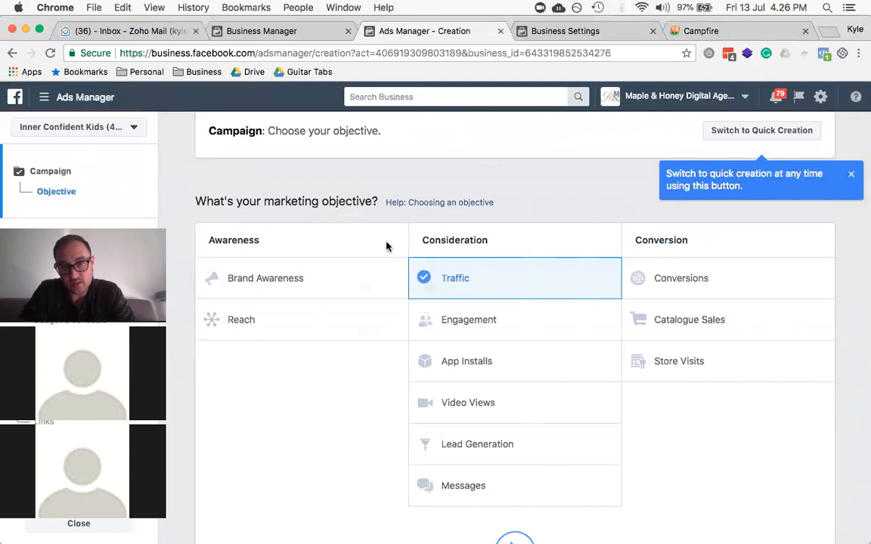
pyautogui.scroll(-3, 387, 245)
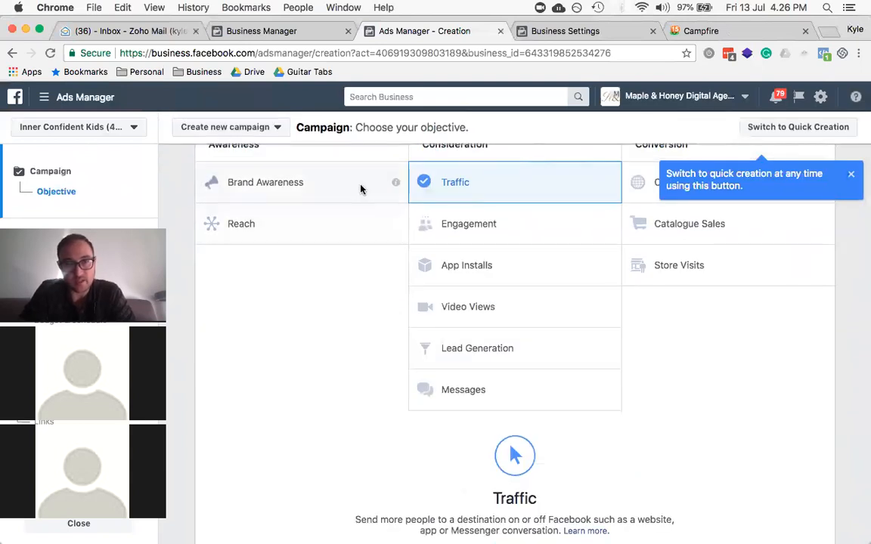
pyautogui.scroll(-1, 359, 189)
pyautogui.scroll(3, 360, 188)
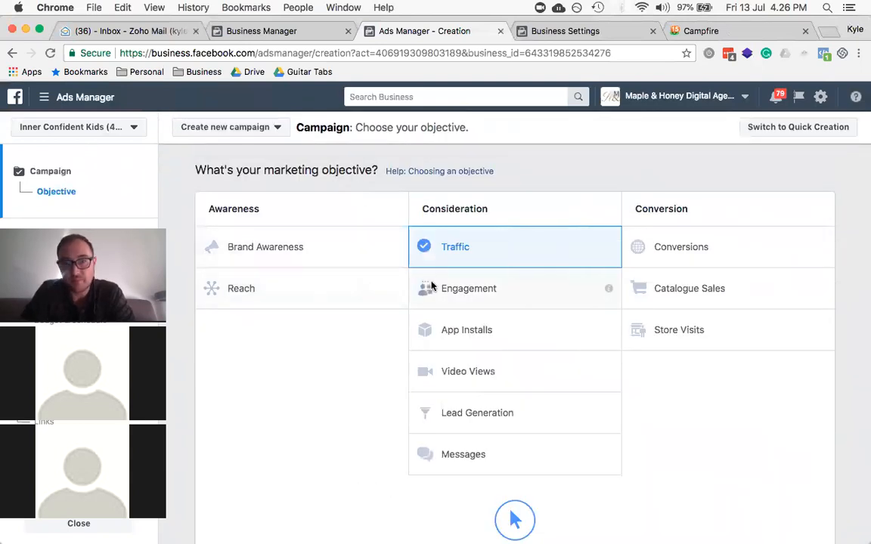
pyautogui.click(471, 375)
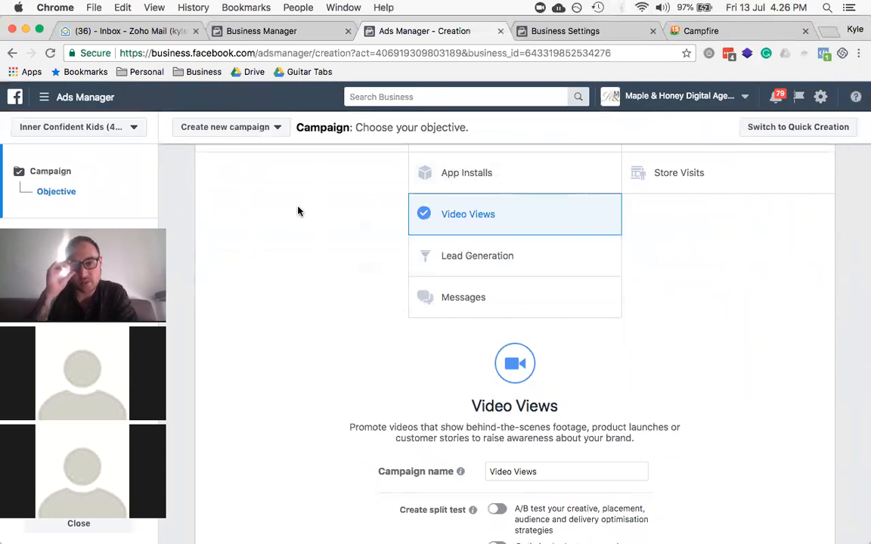
pyautogui.scroll(-3, 297, 211)
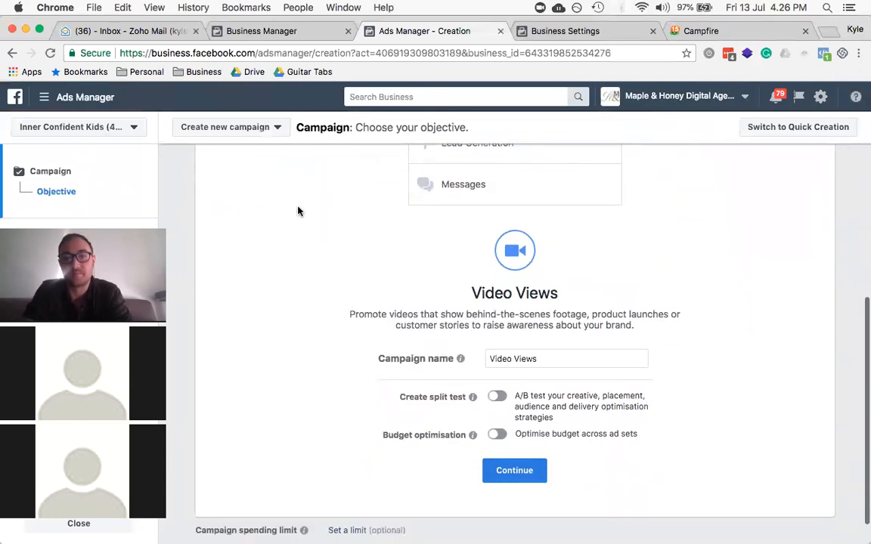
pyautogui.tripleClick(561, 361)
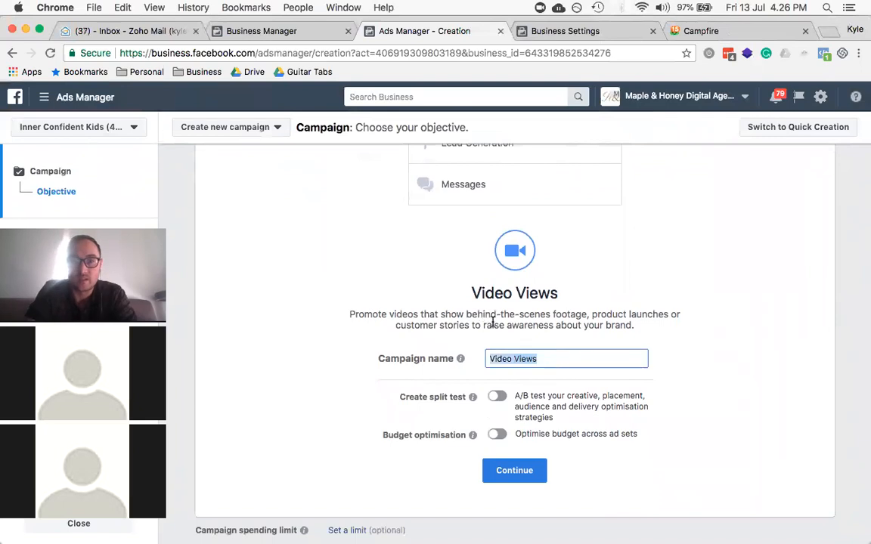
pyautogui.scroll(5, 227, 242)
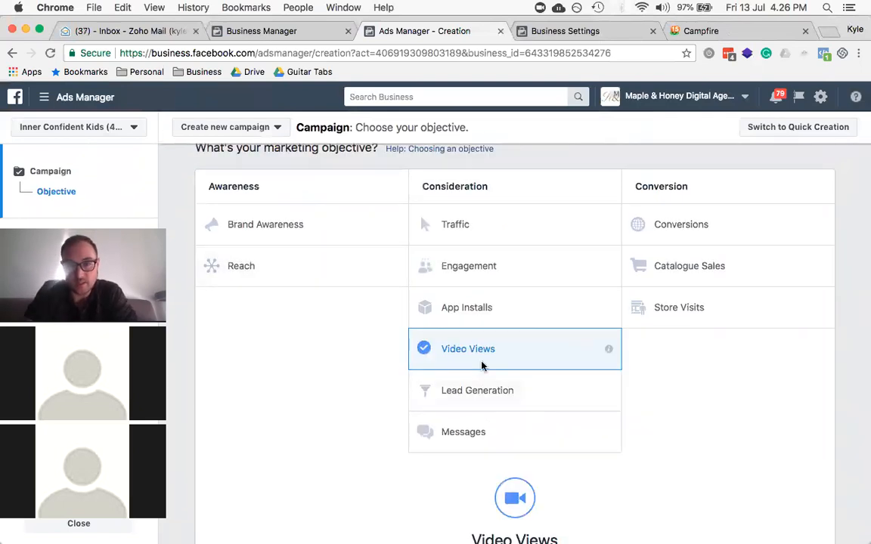
pyautogui.scroll(2, 483, 363)
pyautogui.scroll(-3, 481, 367)
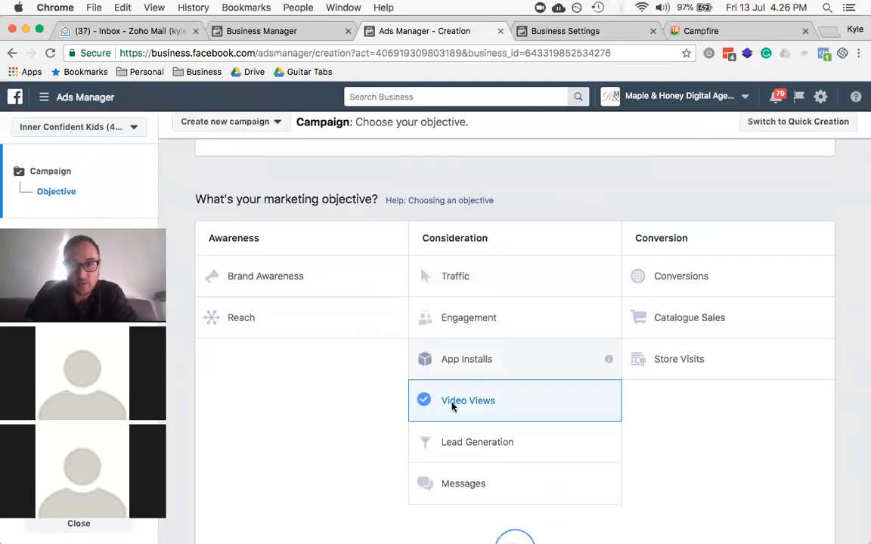
pyautogui.scroll(-8, 457, 403)
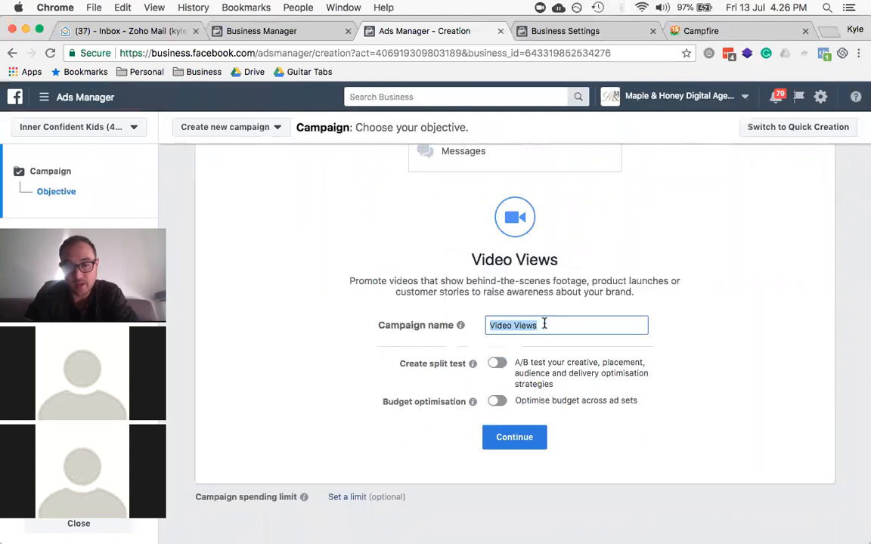
# Step: Name the campaign M&H | TOFU | Video Views [13/07], enable Create split test, and continue
pyautogui.write('M&H | ')
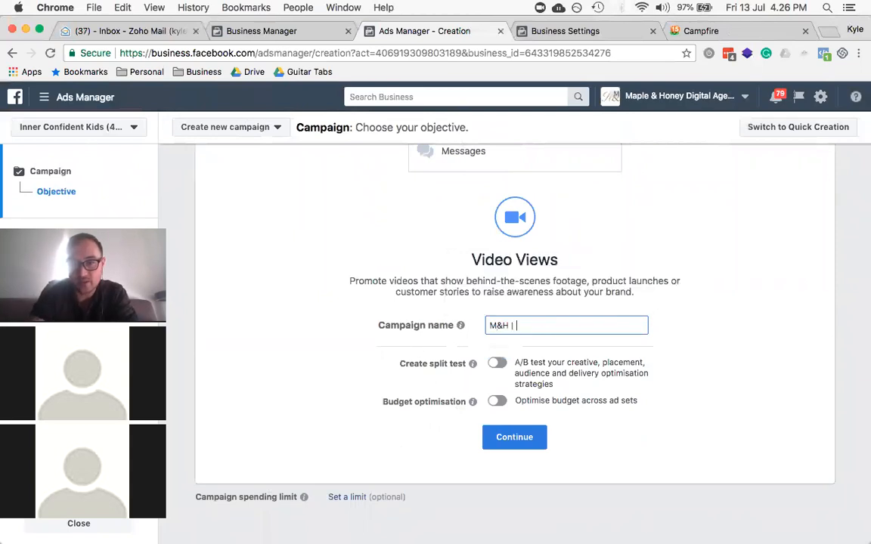
pyautogui.write('TUFU |')
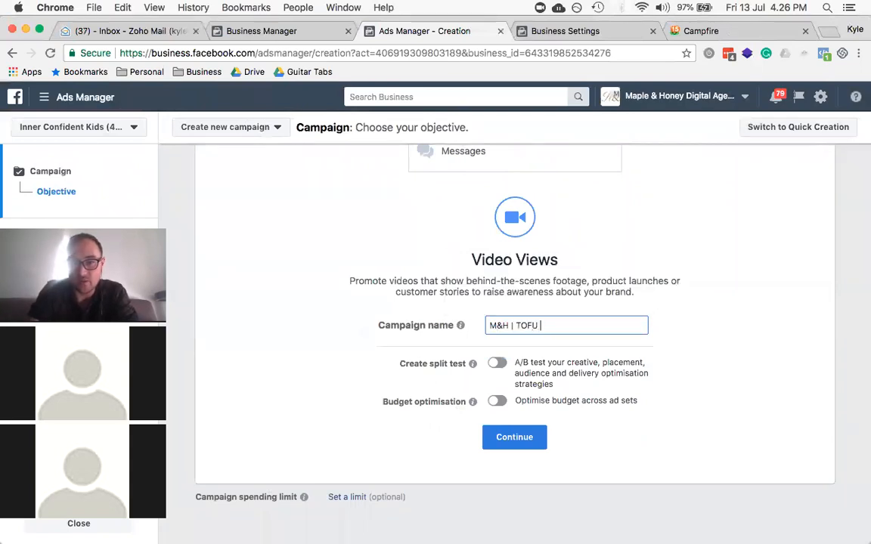
pyautogui.write(' Video Views [')
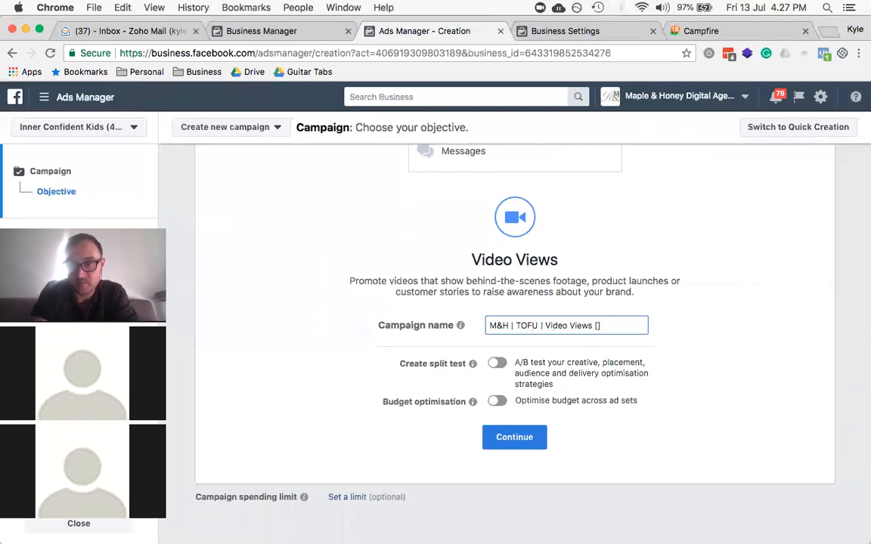
pyautogui.write('13/07')
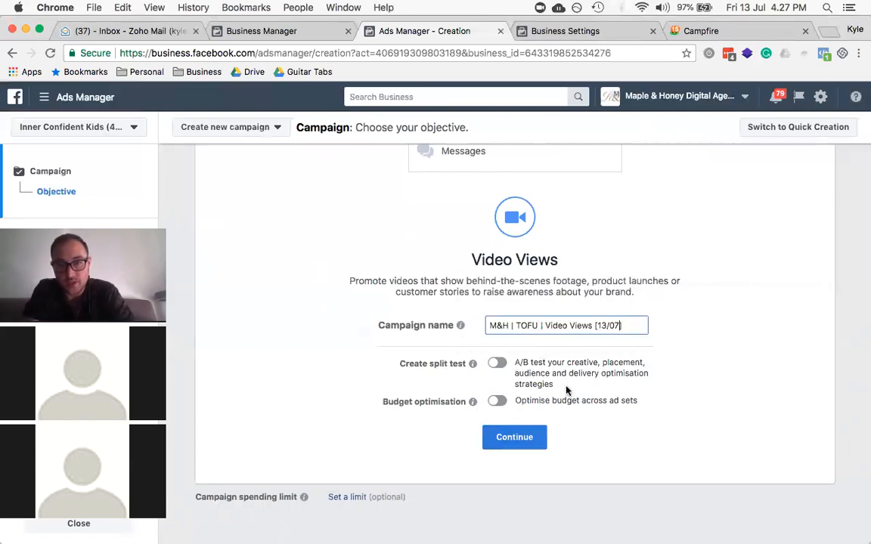
pyautogui.click(497, 364)
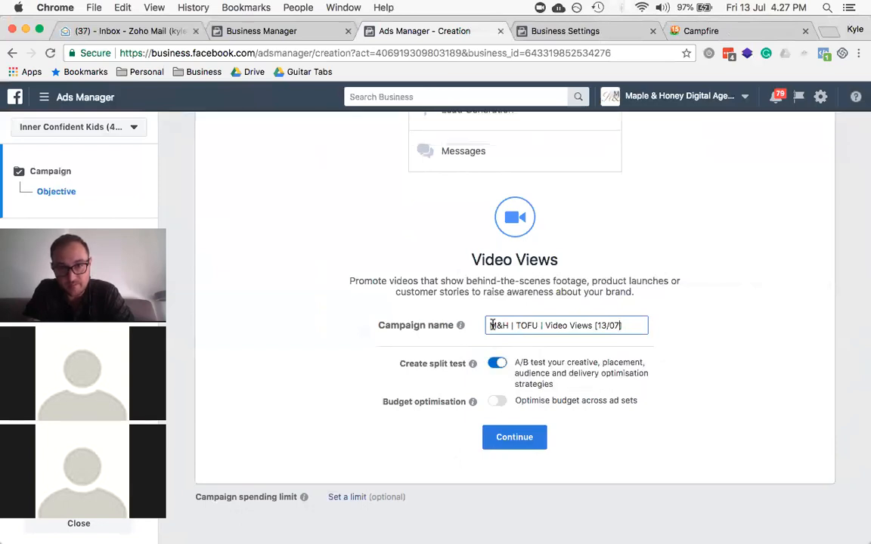
pyautogui.moveTo(498, 407)
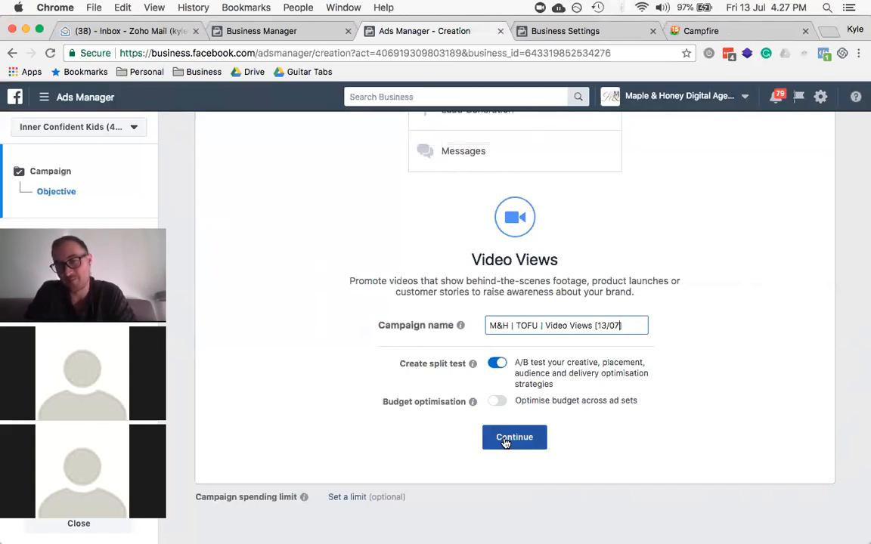
pyautogui.click(505, 439)
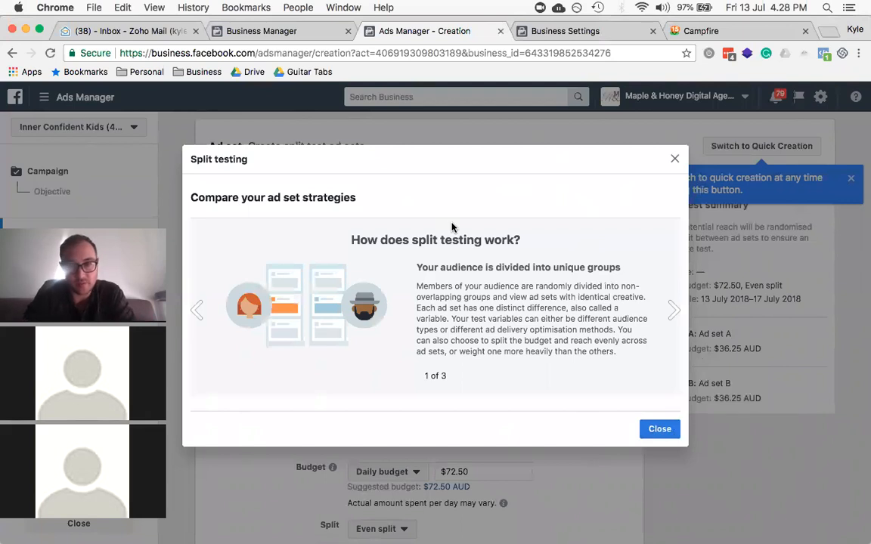
# Step: Page through the split testing explainer to its last card and close it
pyautogui.click(674, 311)
pyautogui.click(674, 313)
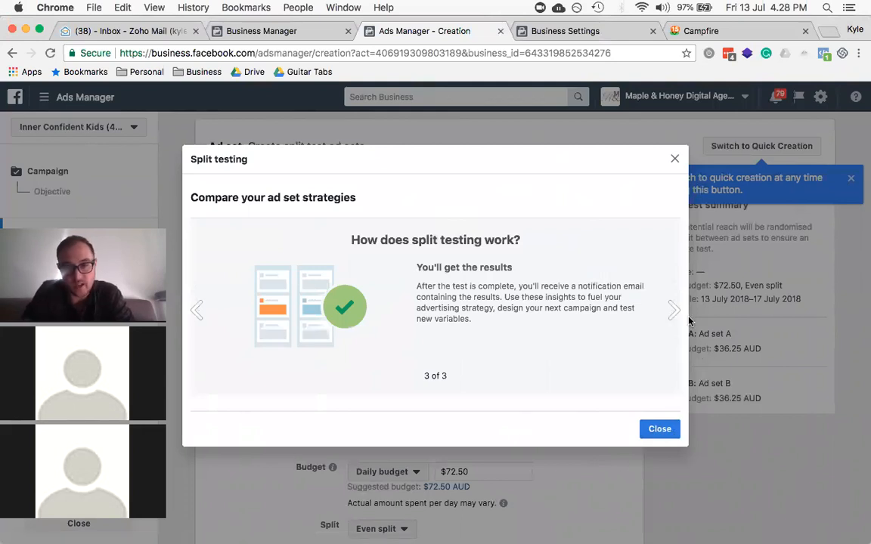
pyautogui.click(655, 429)
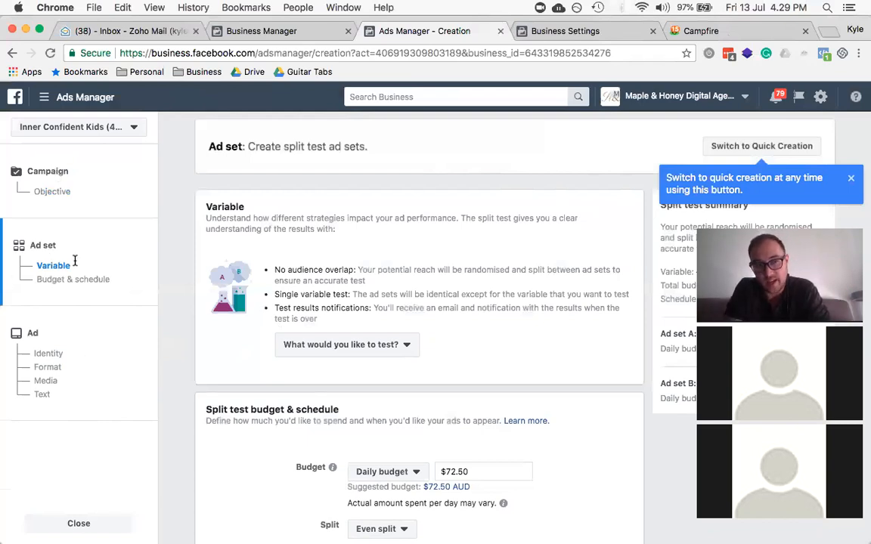
# Step: Dismiss the quick creation tip and choose Audience as the variable to test
pyautogui.scroll(-1, 234, 315)
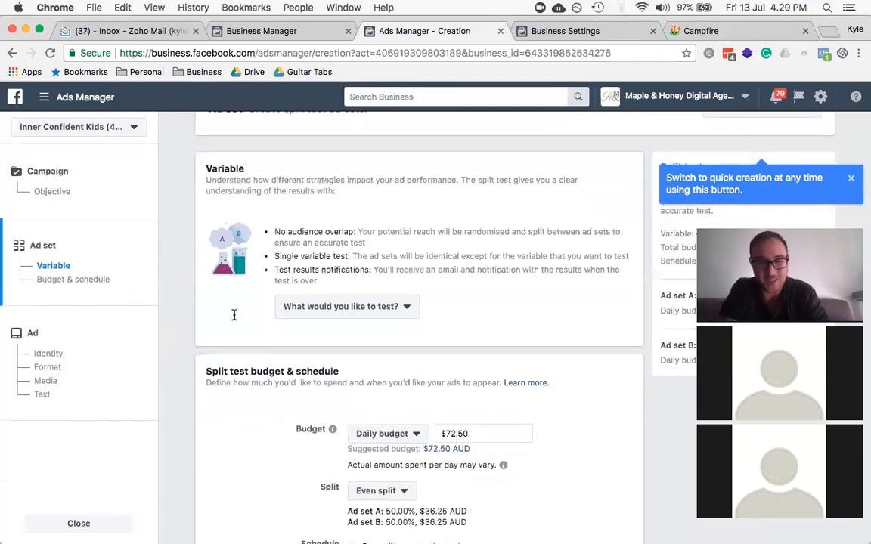
pyautogui.scroll(1, 344, 252)
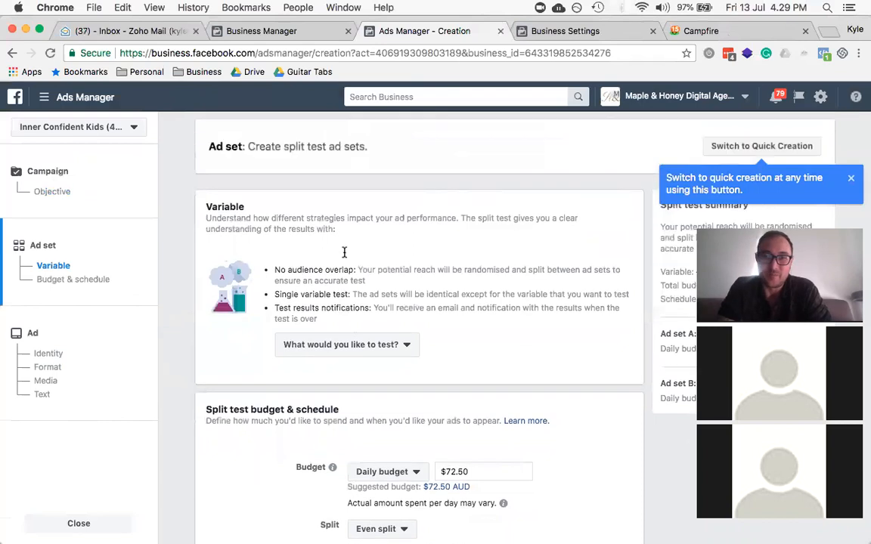
pyautogui.click(850, 180)
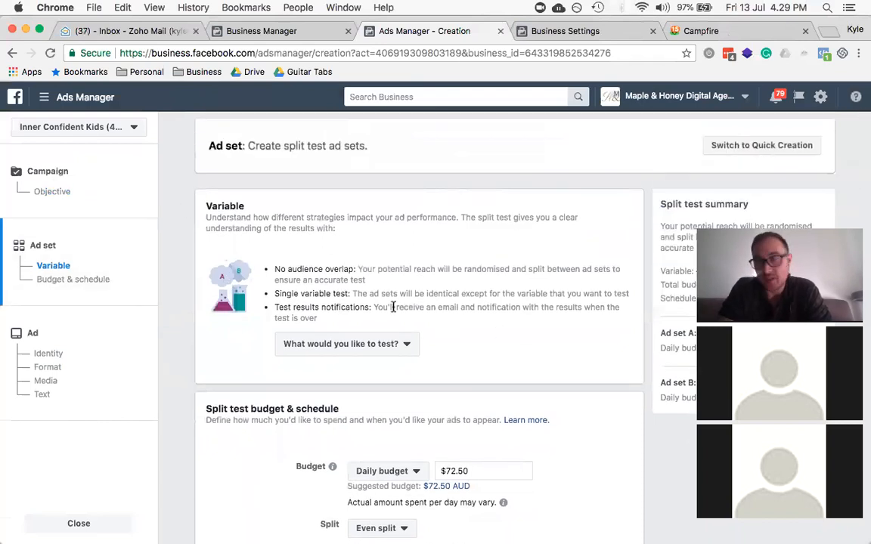
pyautogui.click(380, 343)
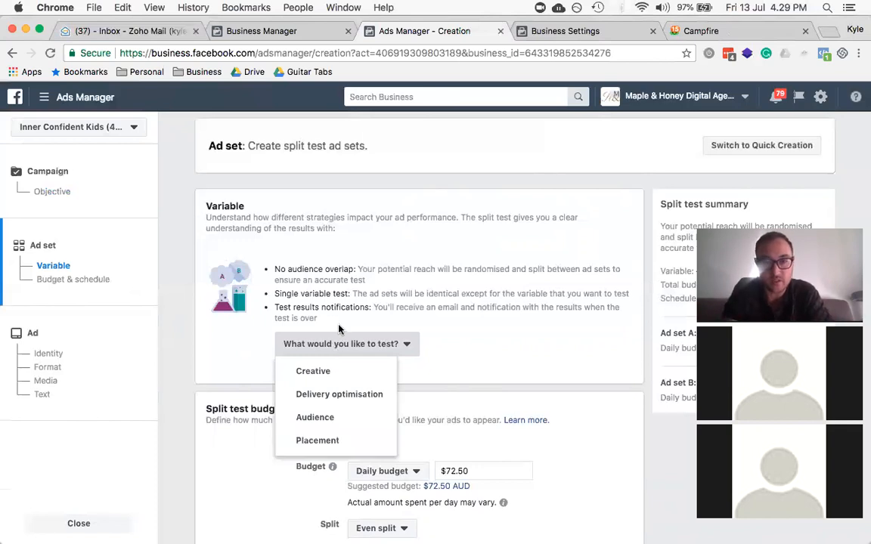
pyautogui.scroll(-2, 339, 332)
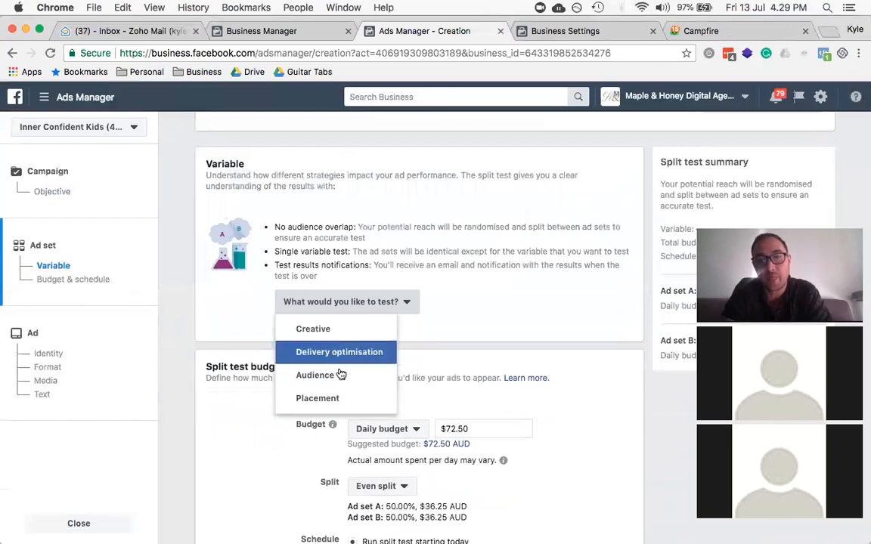
pyautogui.click(337, 383)
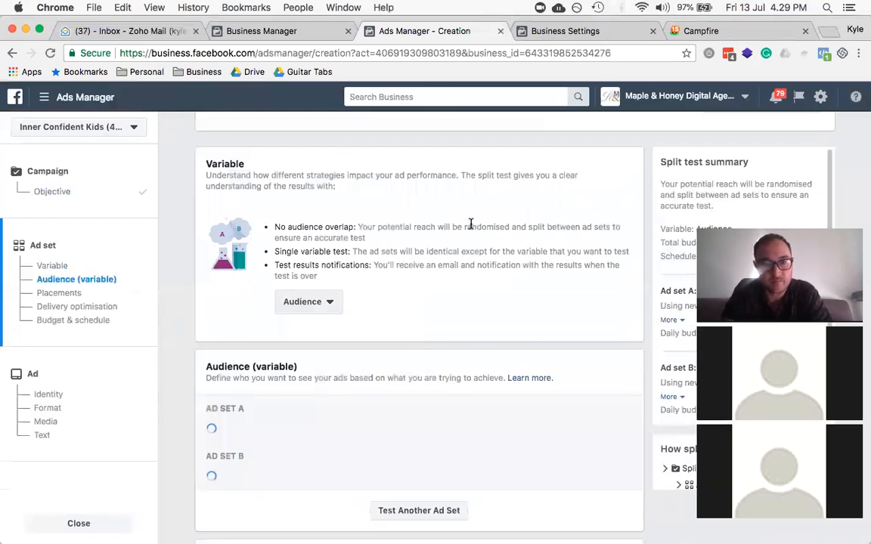
# Step: Open Ad Set A's audience for editing, leaving the saved-audience choice unchanged
pyautogui.scroll(-3, 328, 236)
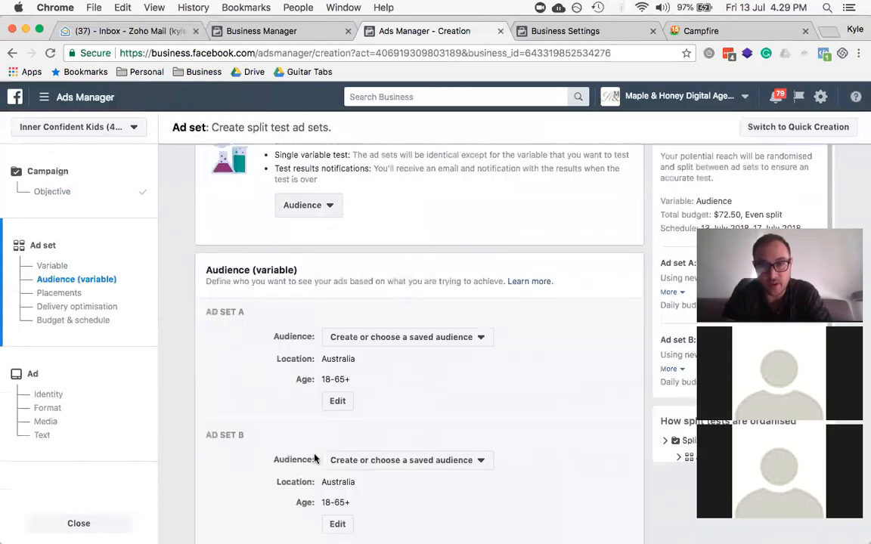
pyautogui.scroll(-3, 229, 335)
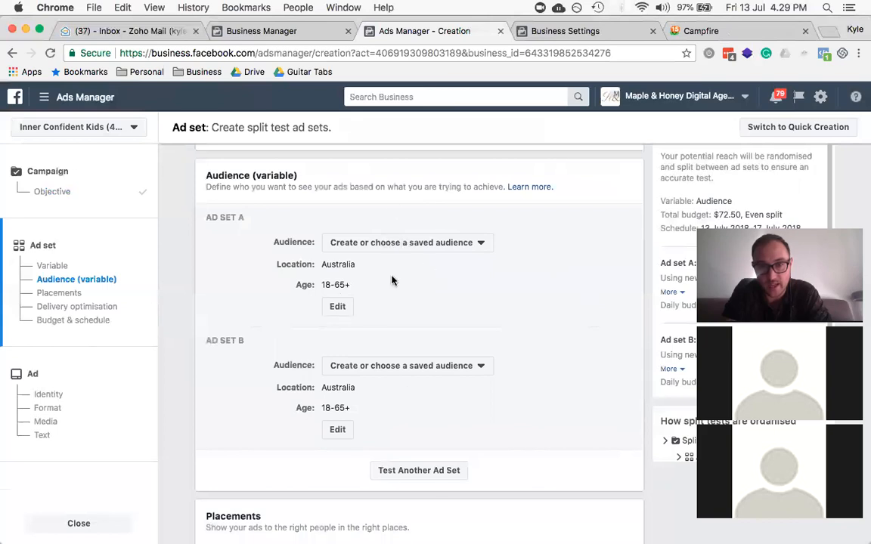
pyautogui.scroll(-5, 391, 227)
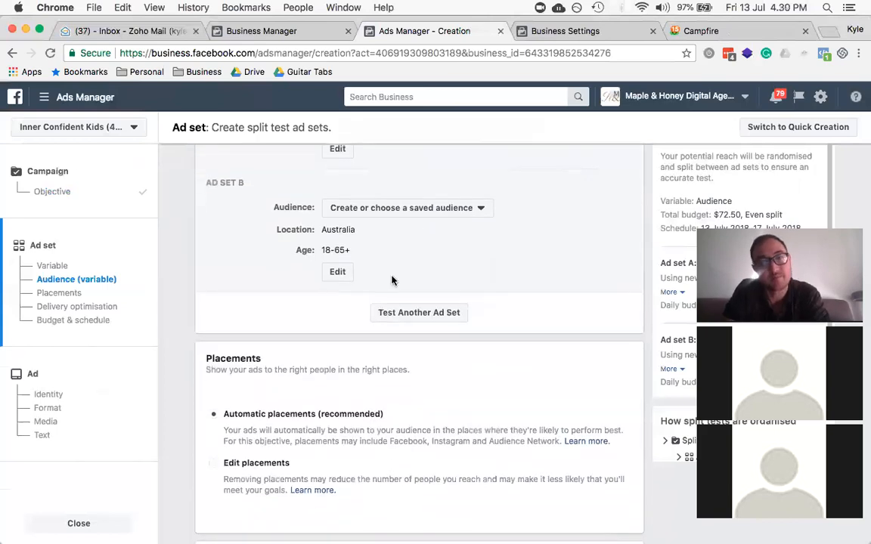
pyautogui.scroll(6, 392, 280)
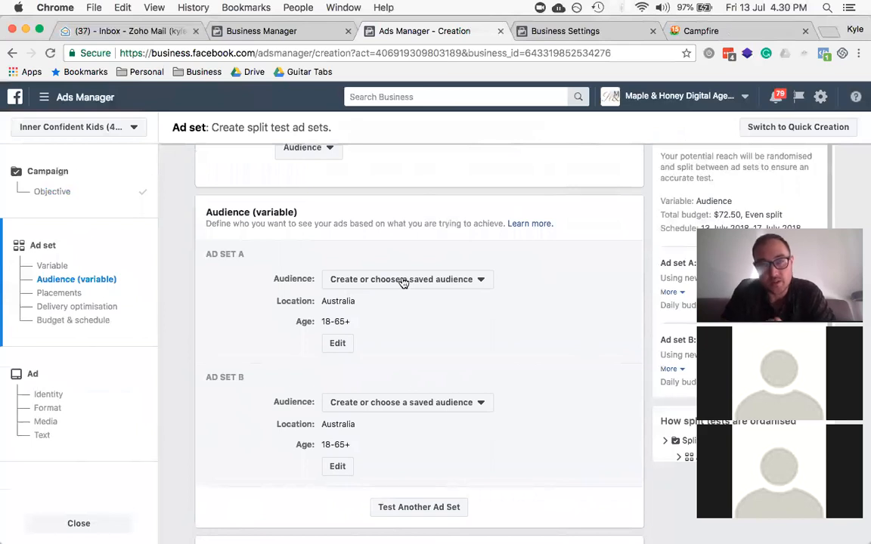
pyautogui.click(404, 280)
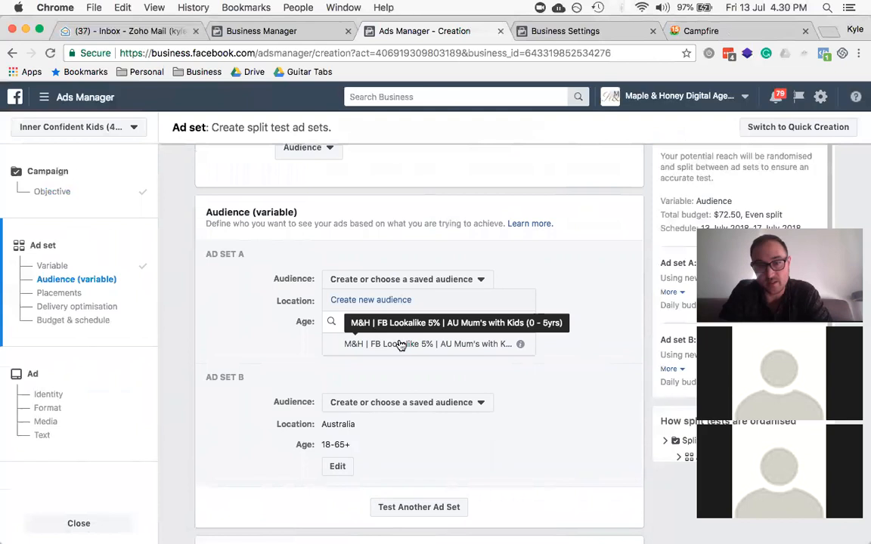
pyautogui.click(276, 306)
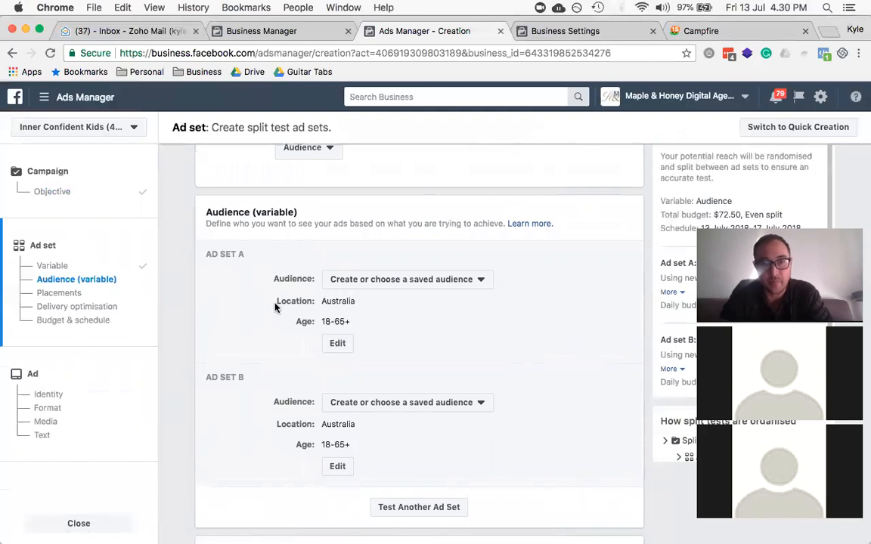
pyautogui.click(340, 345)
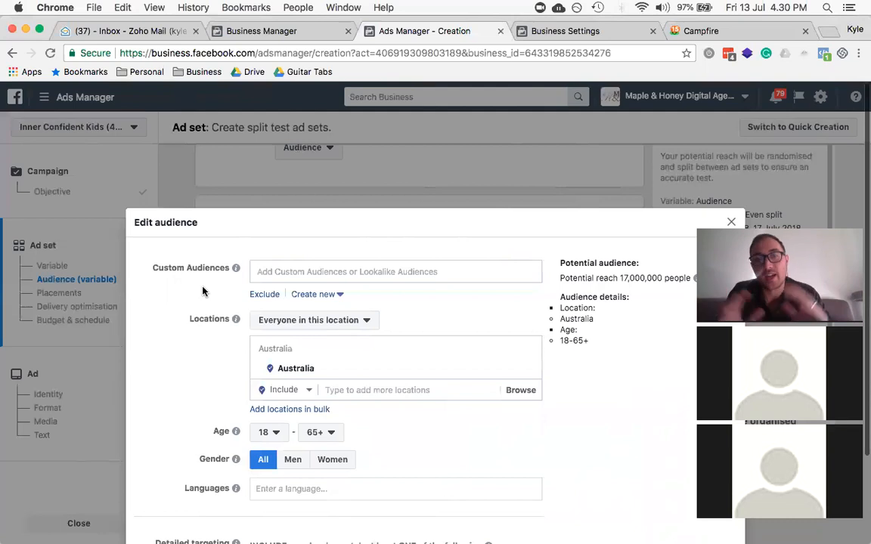
# Step: Add the Lookalike (AU, 5%) custom audience to Ad Set A
pyautogui.scroll(-1, 203, 291)
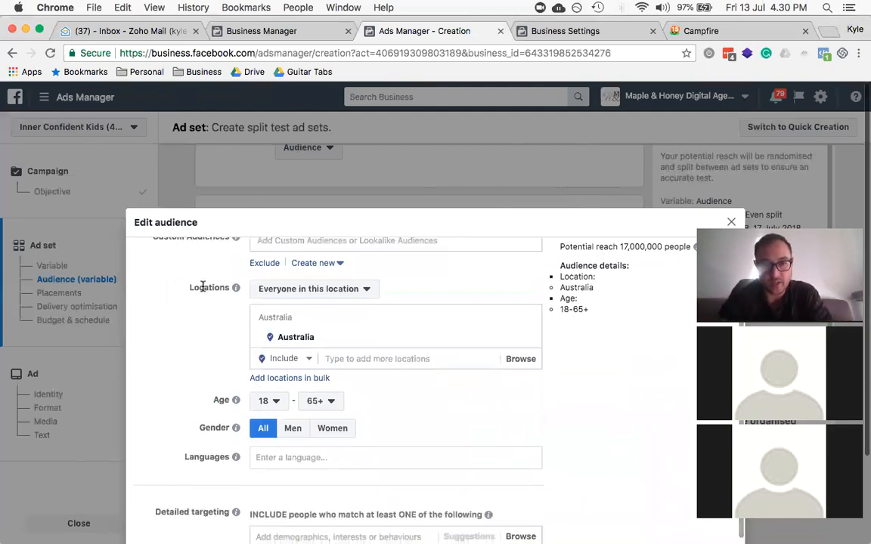
pyautogui.scroll(-2, 325, 289)
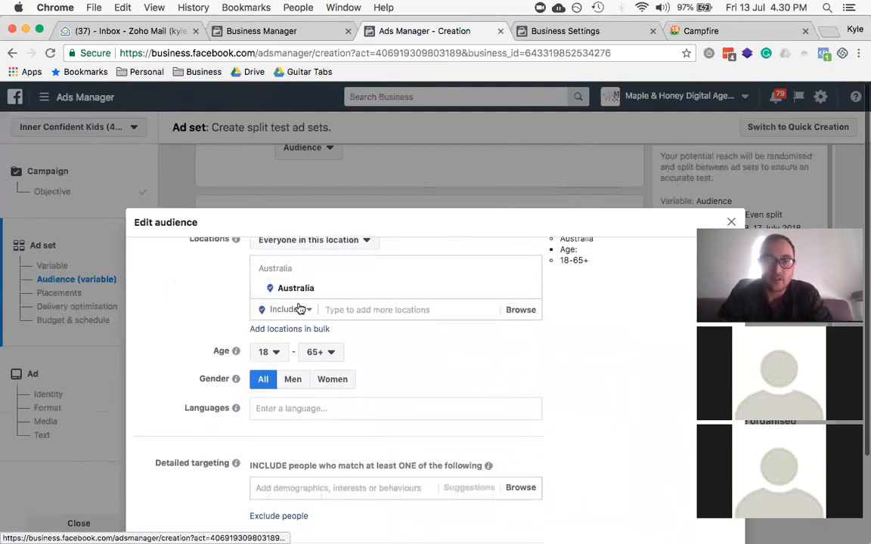
pyautogui.scroll(3, 299, 309)
pyautogui.click(299, 271)
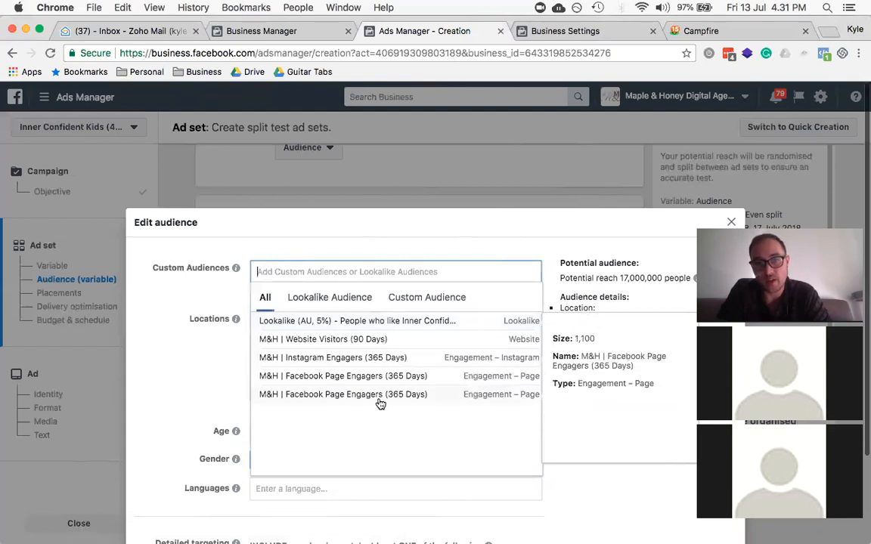
pyautogui.click(372, 323)
pyautogui.click(211, 325)
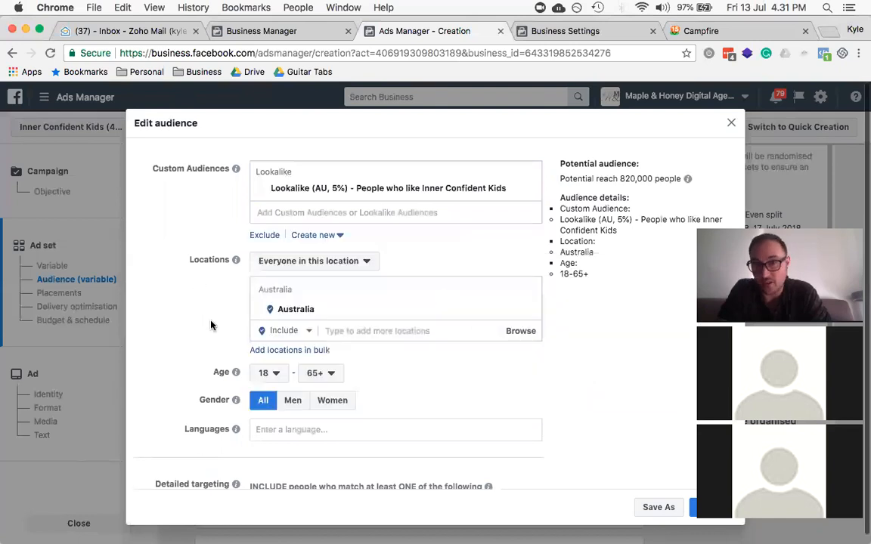
pyautogui.scroll(-2, 212, 325)
pyautogui.scroll(2, 214, 325)
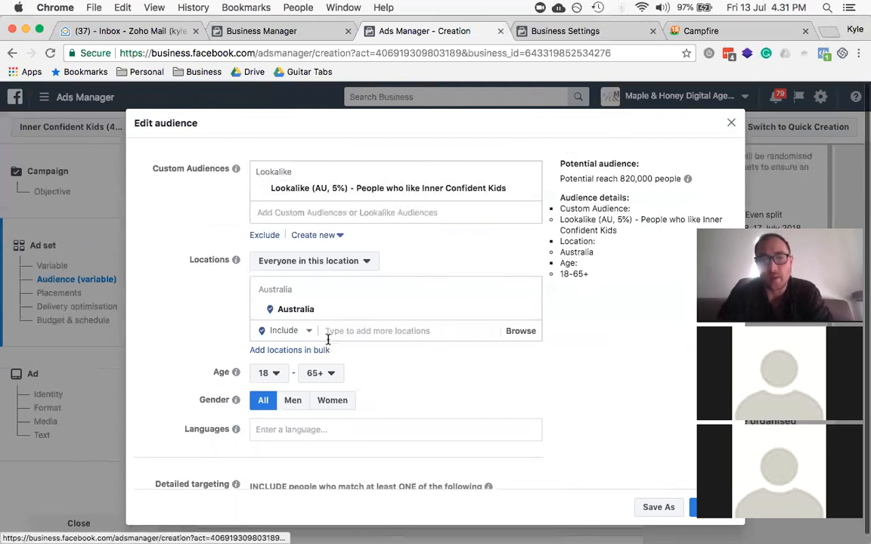
pyautogui.scroll(-1, 326, 337)
pyautogui.scroll(-1, 329, 341)
# Step: Set the targeted language to English (All)
pyautogui.click(277, 387)
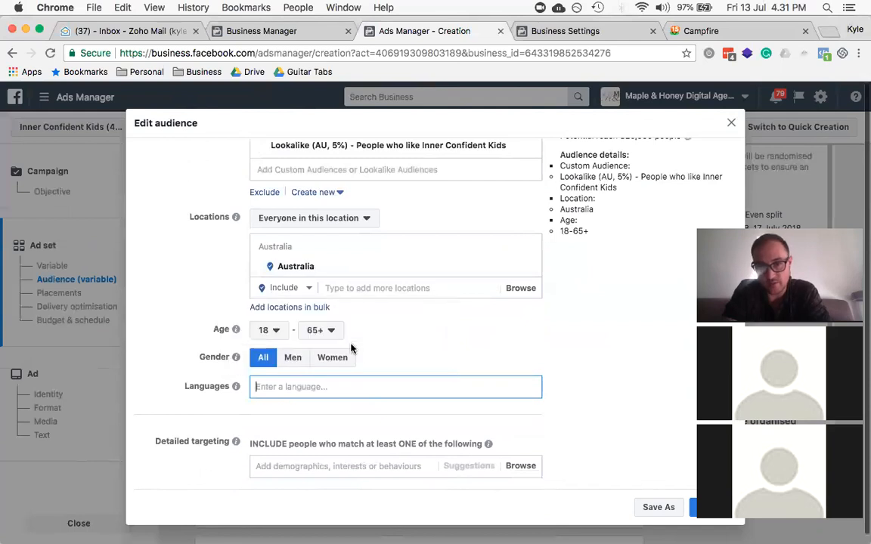
pyautogui.scroll(-3, 350, 344)
pyautogui.scroll(5, 359, 458)
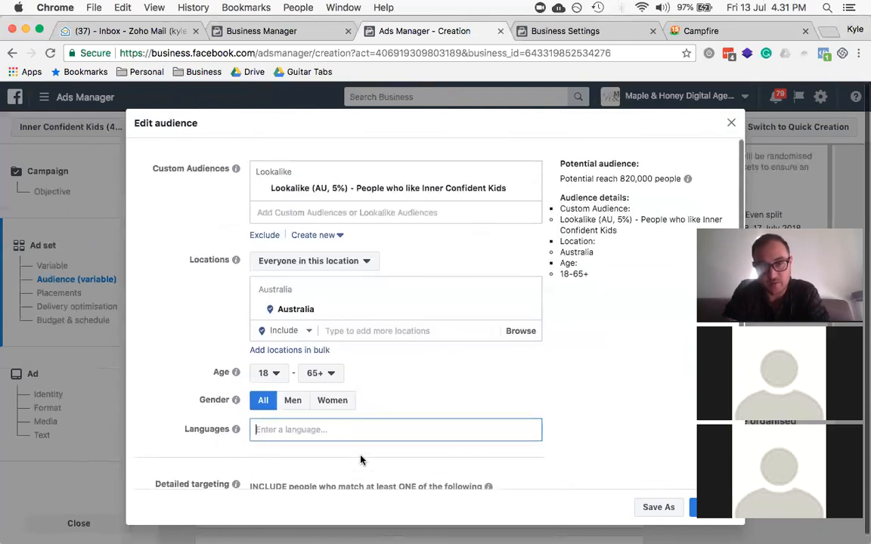
pyautogui.write('Engish')
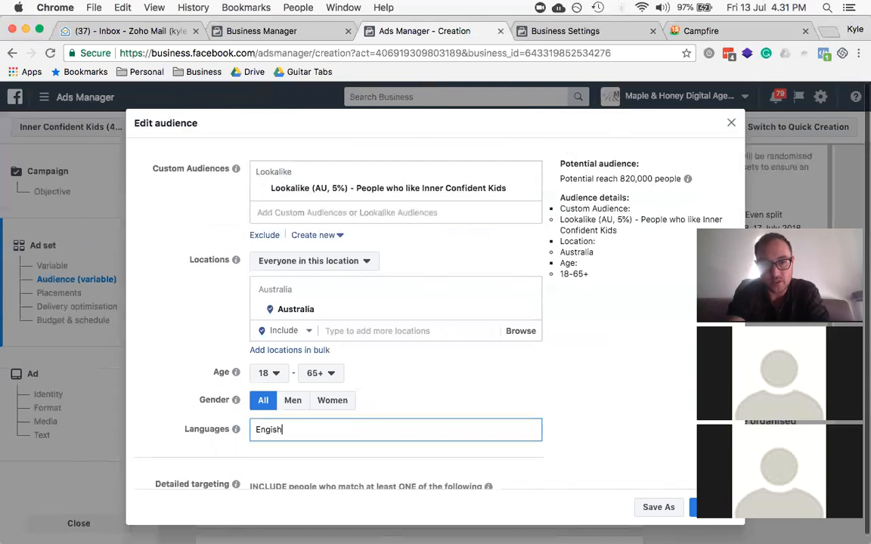
pyautogui.press('Return')
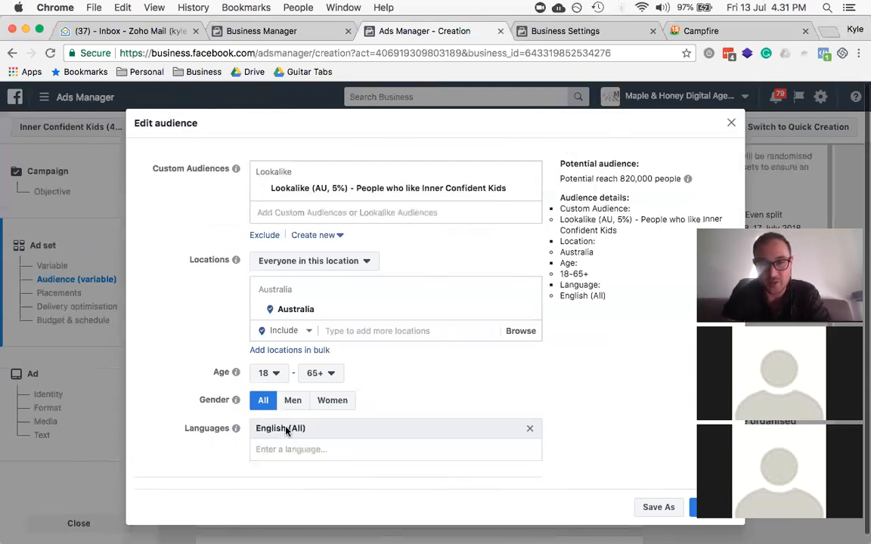
# Step: Add New parents (0-12 months) and Parents with toddlers (aged 1-2) to Detailed targeting
pyautogui.scroll(-2, 286, 431)
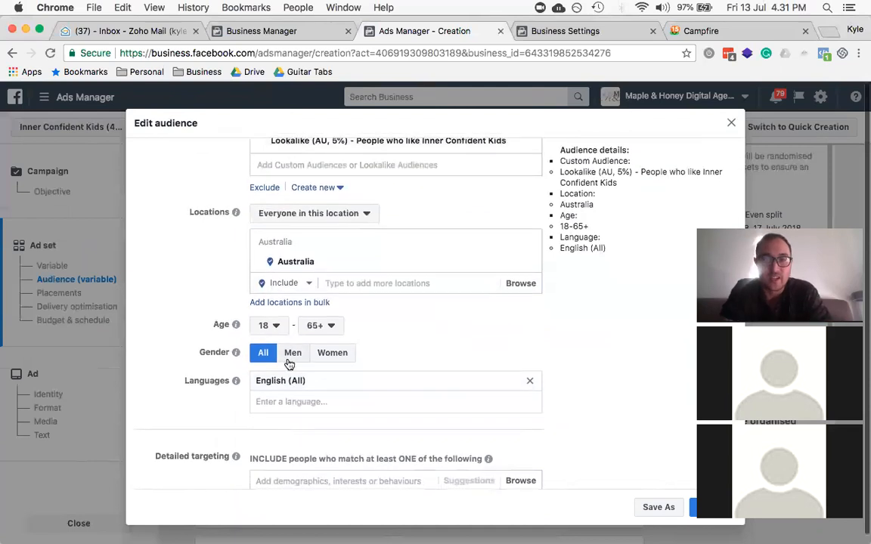
pyautogui.scroll(-4, 287, 357)
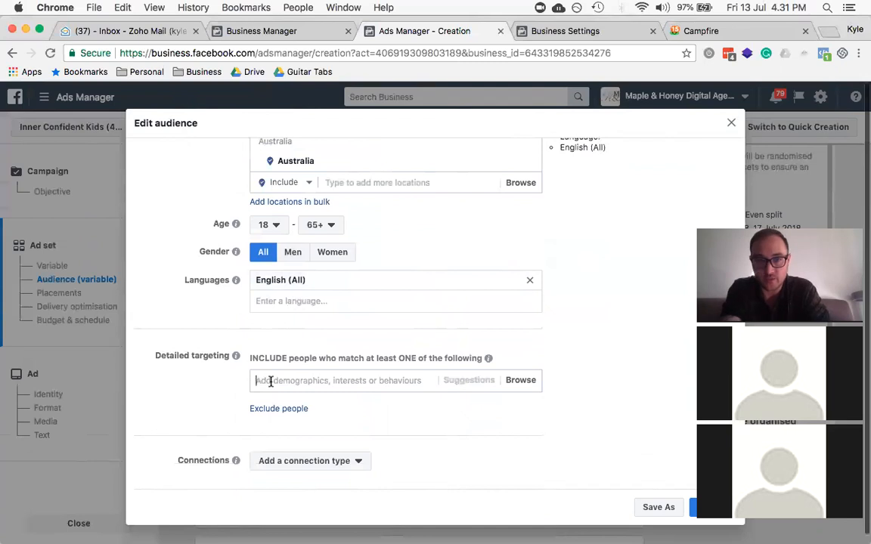
pyautogui.click(271, 381)
pyautogui.write('Parents')
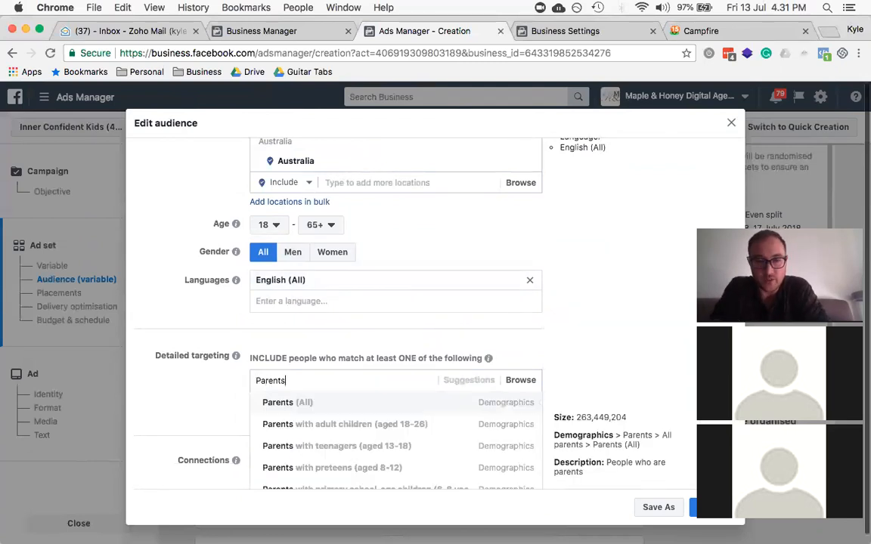
pyautogui.scroll(-2, 238, 373)
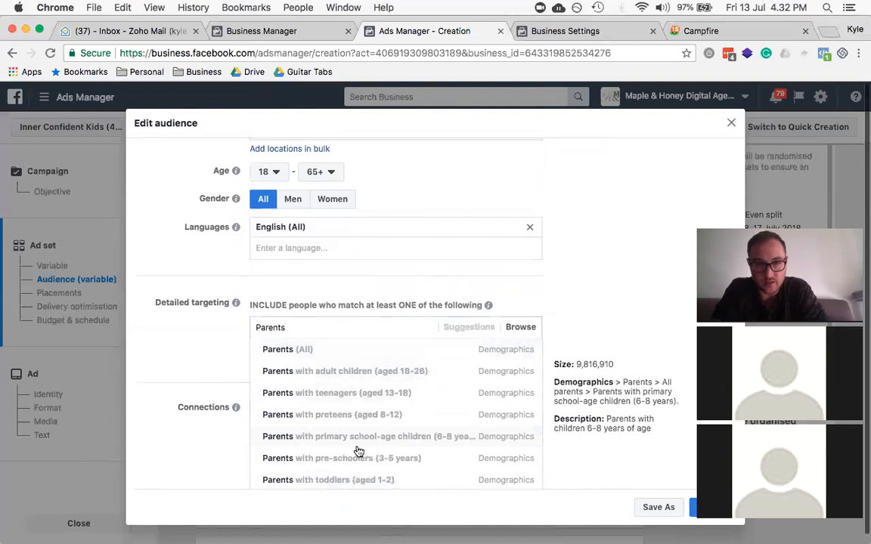
pyautogui.scroll(-2, 358, 451)
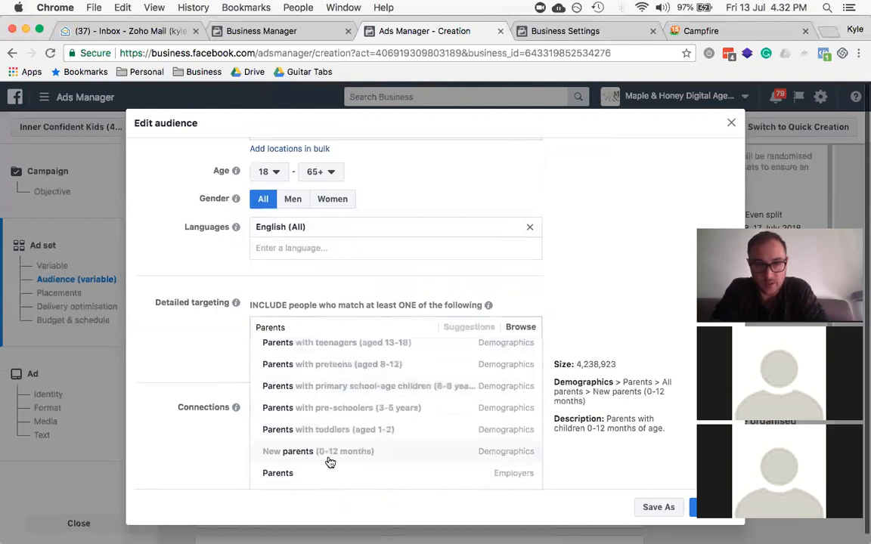
pyautogui.click(332, 454)
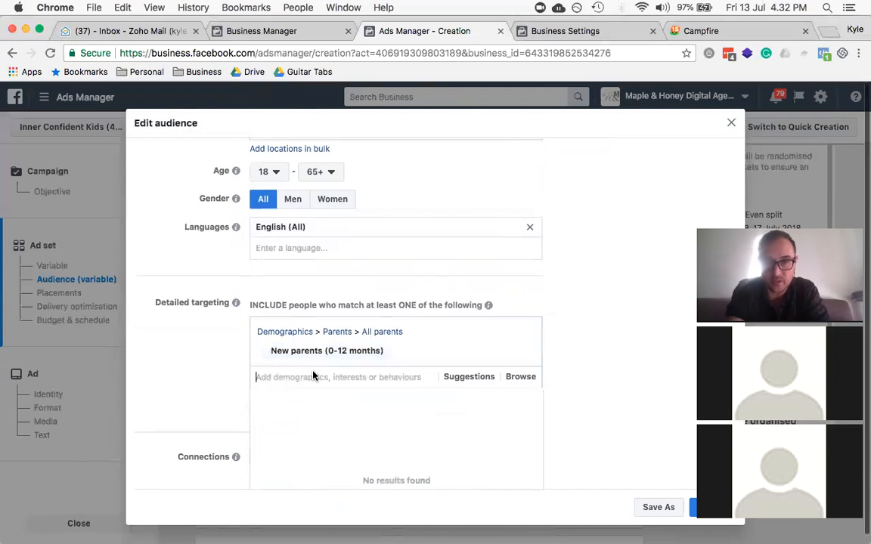
pyautogui.write('Parents')
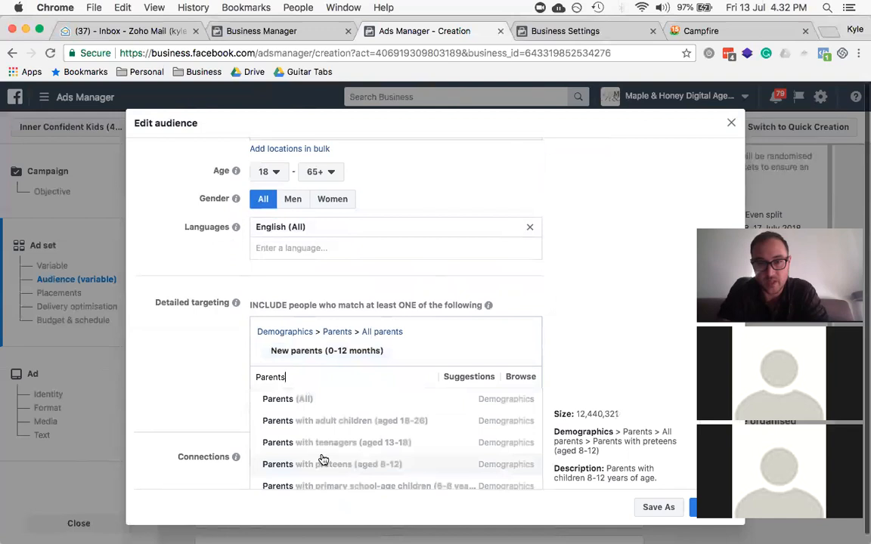
pyautogui.scroll(-2, 310, 458)
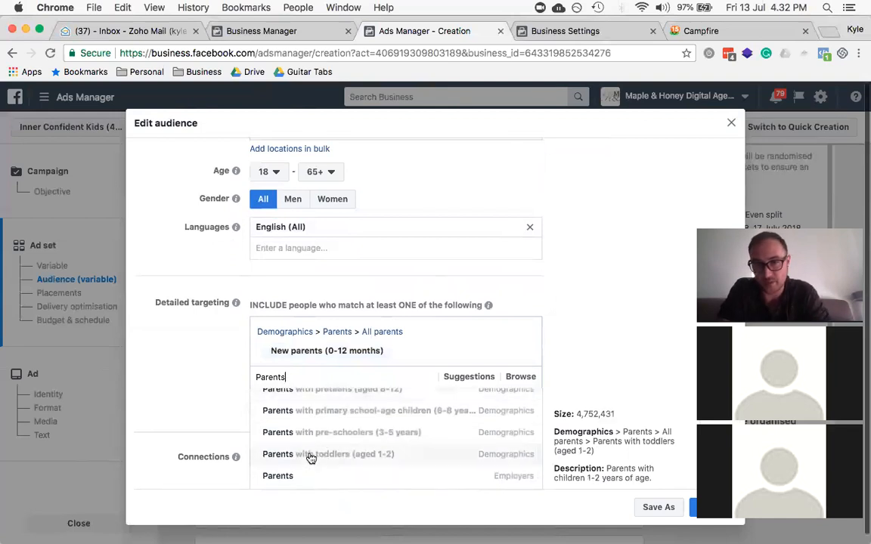
pyautogui.click(310, 458)
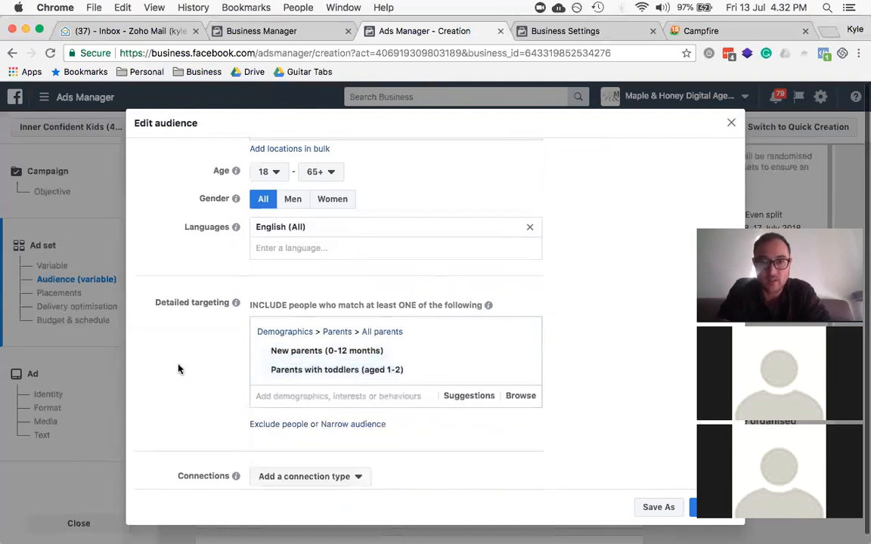
pyautogui.scroll(5, 180, 369)
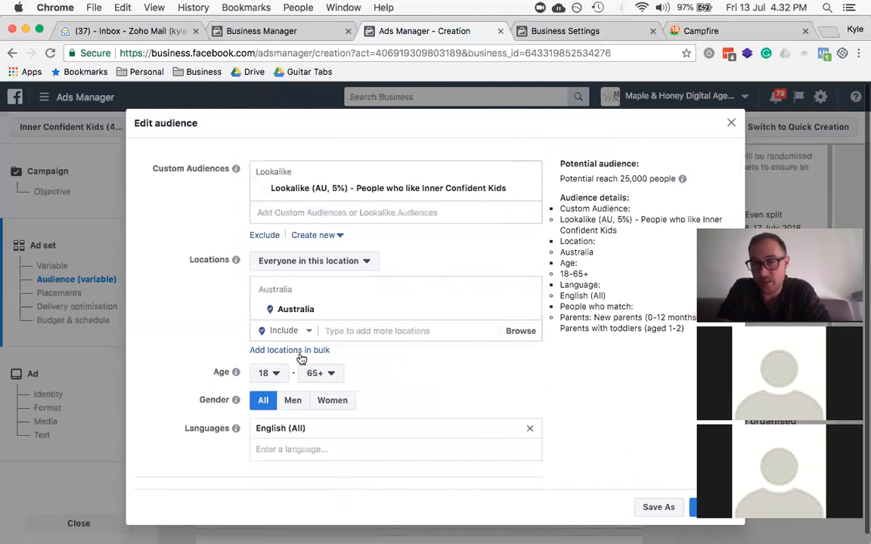
# Step: Check the 25,000 potential reach and add Parents with pre-schoolers (3-5 years) to Detailed targeting
pyautogui.scroll(-5, 302, 362)
pyautogui.scroll(5, 625, 237)
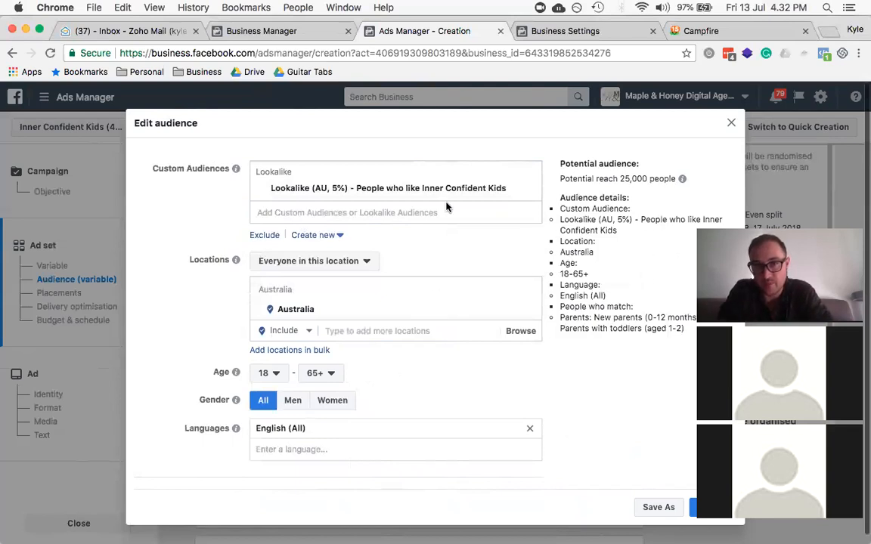
pyautogui.tripleClick(633, 179)
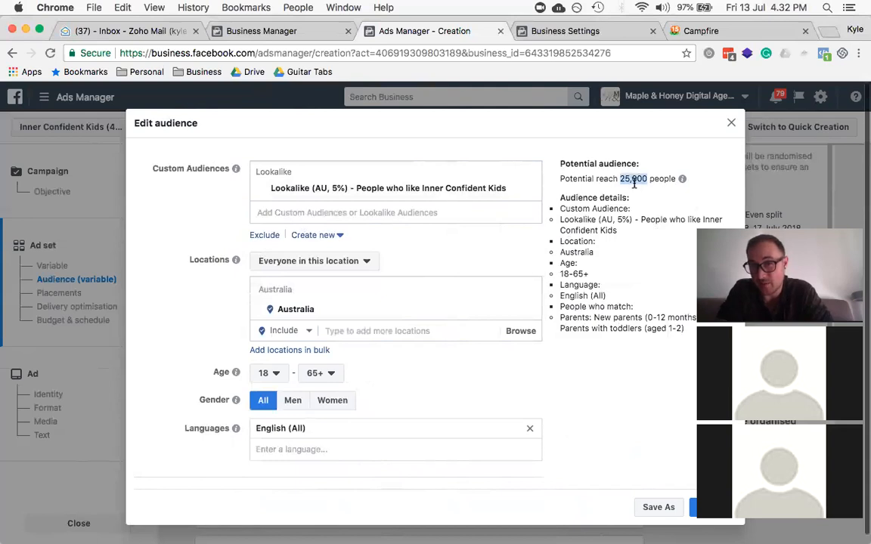
pyautogui.click(634, 180)
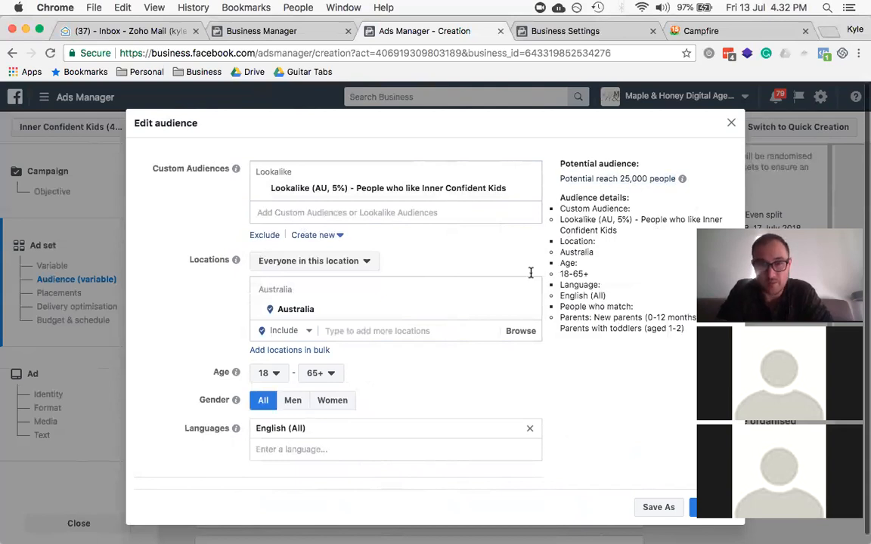
pyautogui.scroll(-1, 536, 333)
pyautogui.scroll(-5, 343, 297)
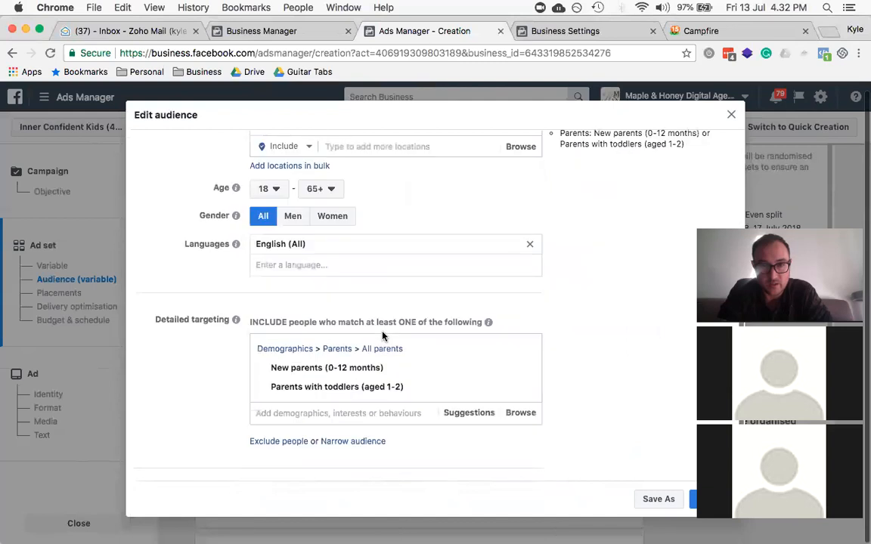
pyautogui.click(334, 368)
pyautogui.write('p')
pyautogui.press('BackSpace')
pyautogui.write('Parents')
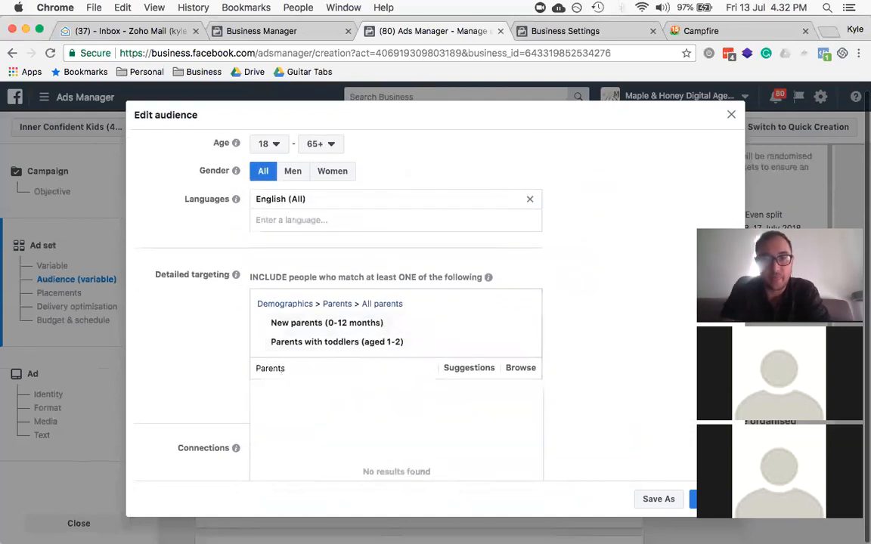
pyautogui.scroll(-2, 208, 371)
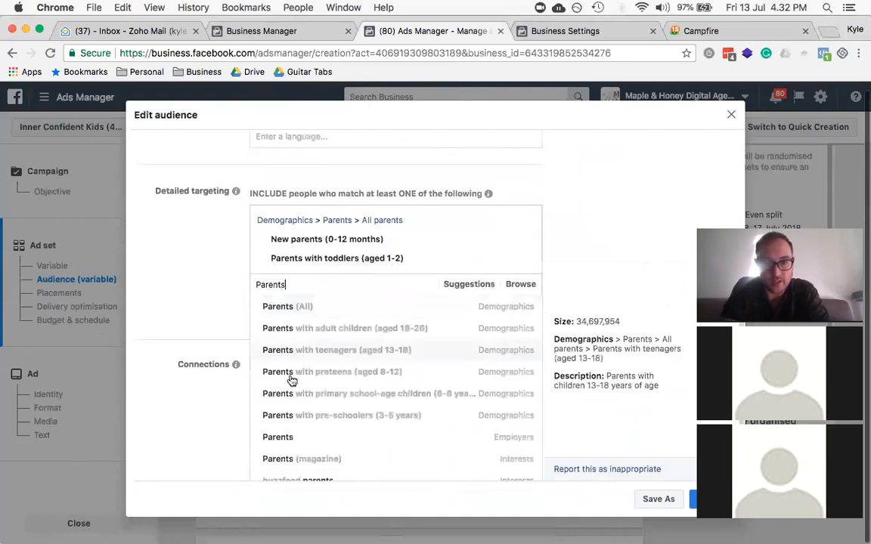
pyautogui.click(363, 418)
# Step: Review the targeting and save Ad Set A's audience
pyautogui.scroll(4, 241, 310)
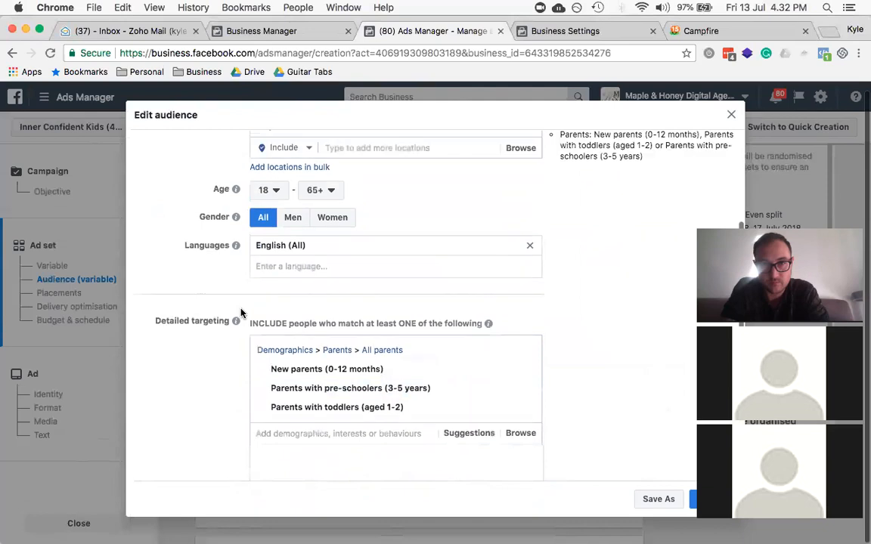
pyautogui.scroll(4, 242, 313)
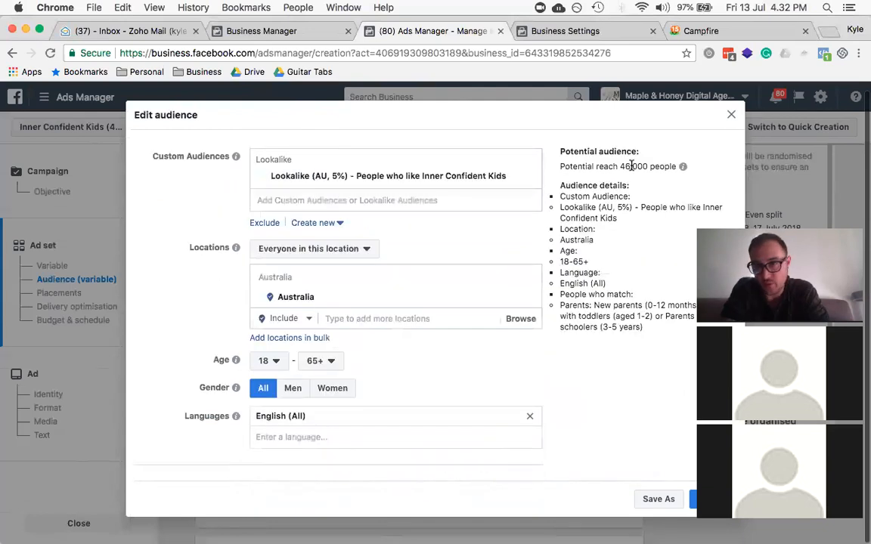
pyautogui.scroll(-4, 527, 194)
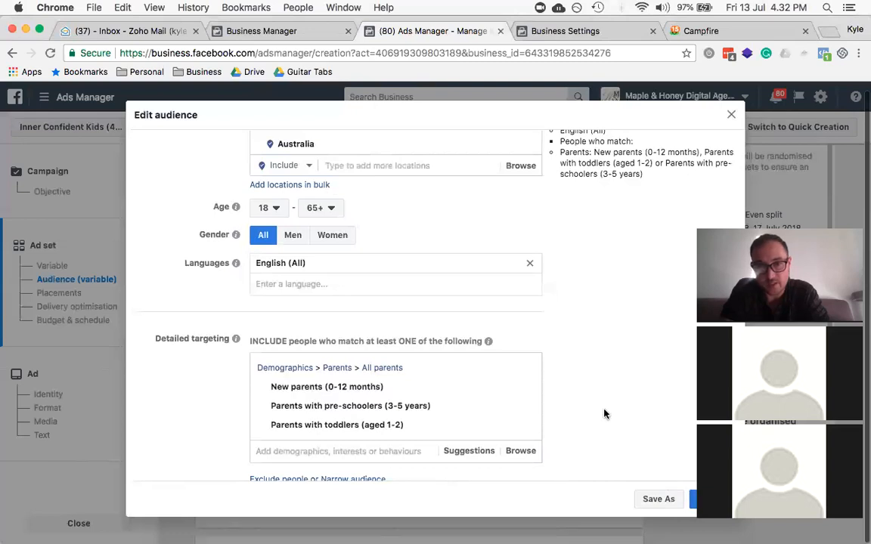
pyautogui.scroll(-2, 604, 414)
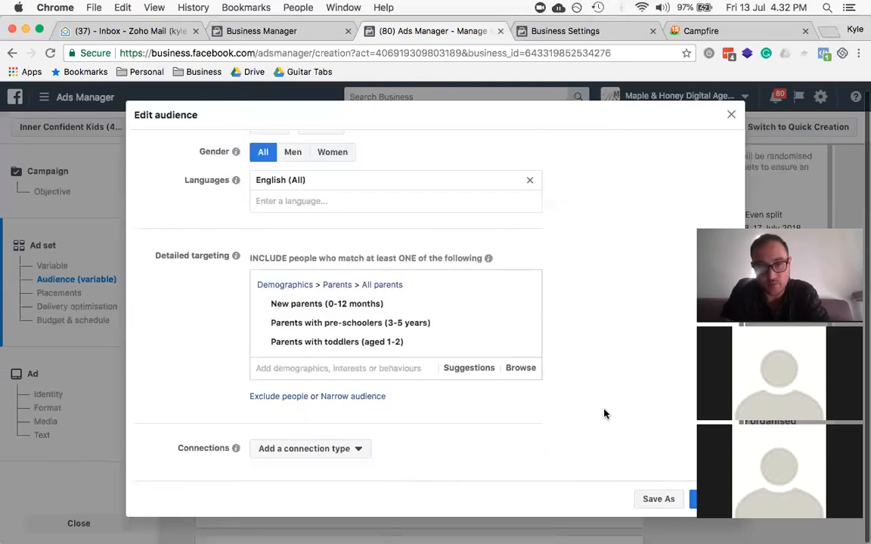
pyautogui.click(692, 500)
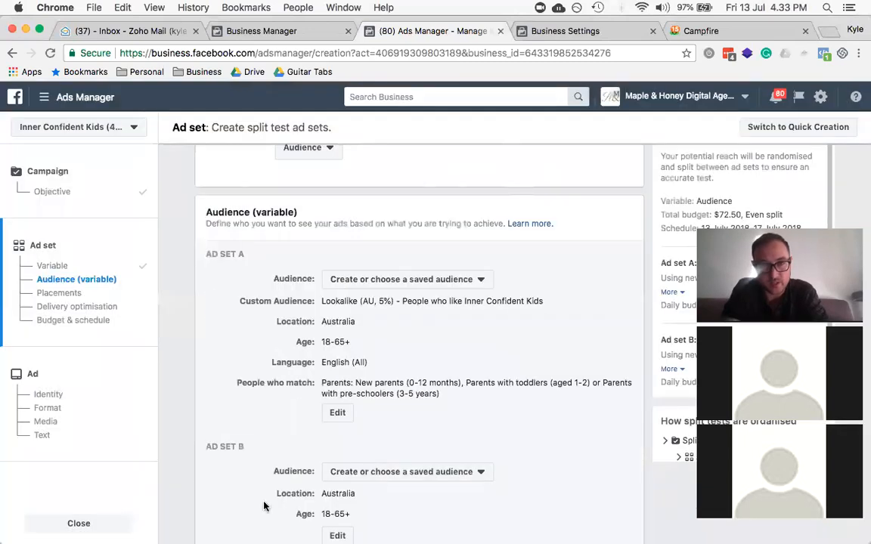
# Step: Apply the saved 'M&H | FB Lookalike 5% | AU Mum's with Kids (0 - 5yrs)' audience to Ad Set B
pyautogui.scroll(-3, 428, 265)
pyautogui.scroll(-1, 427, 265)
pyautogui.scroll(2, 341, 346)
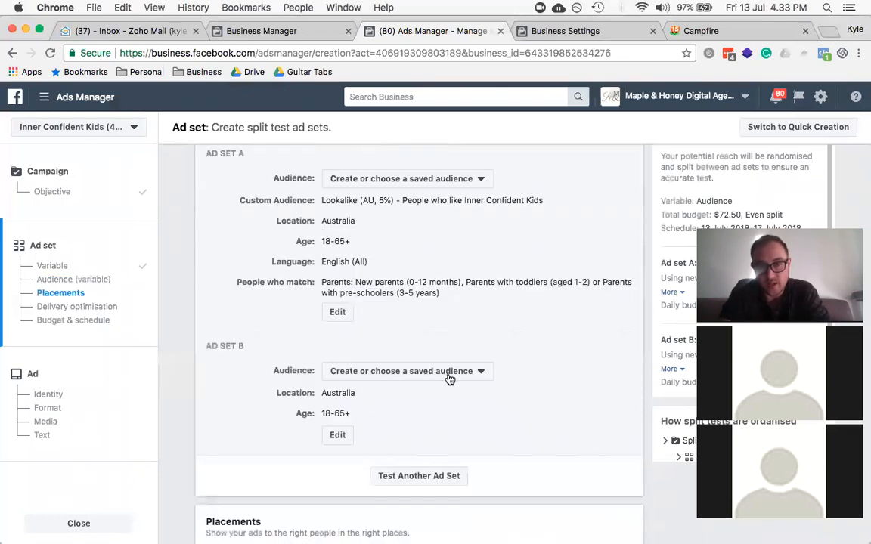
pyautogui.click(352, 369)
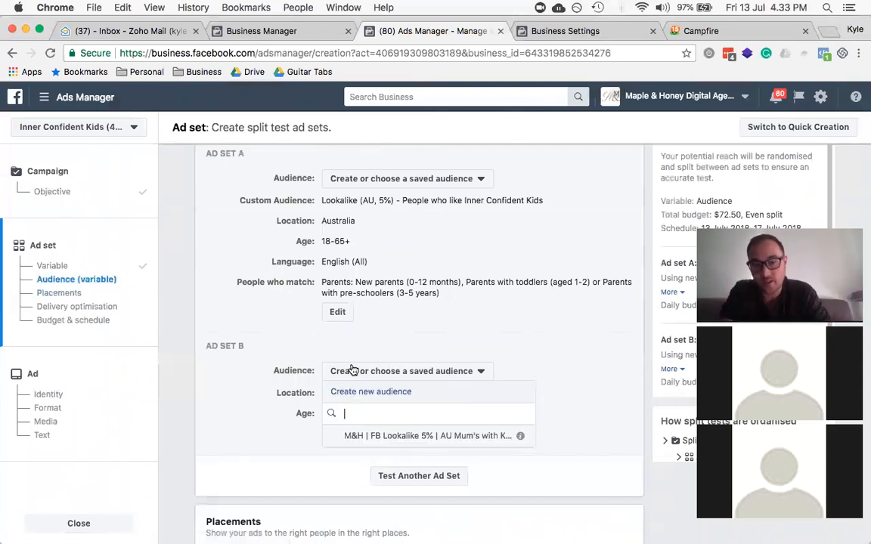
pyautogui.click(383, 437)
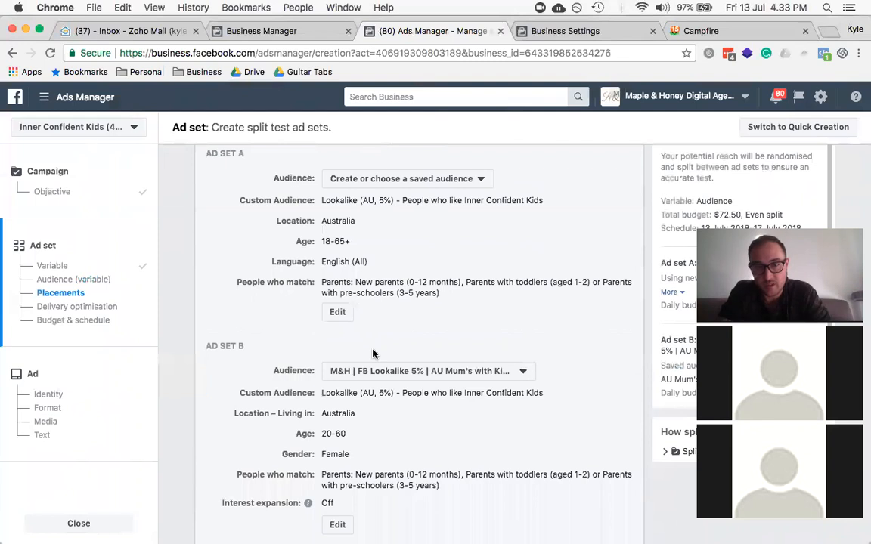
pyautogui.scroll(-2, 373, 382)
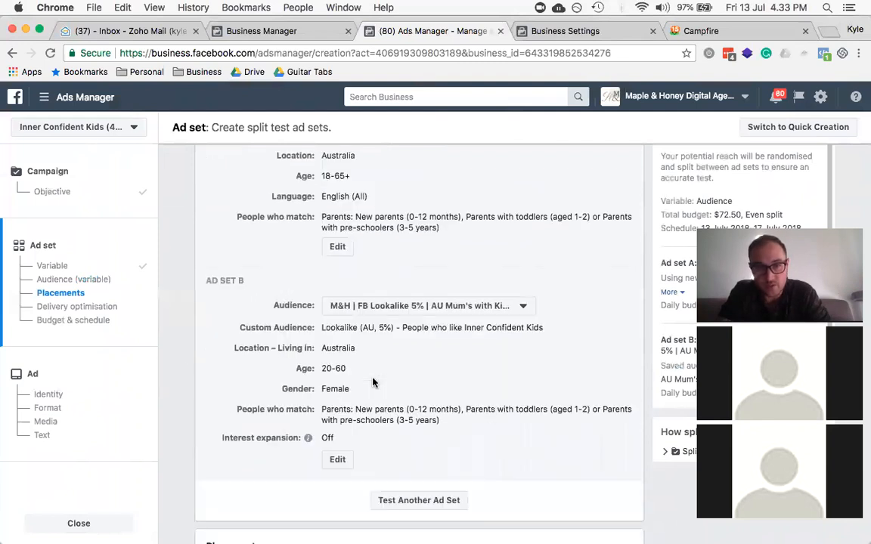
pyautogui.scroll(1, 364, 414)
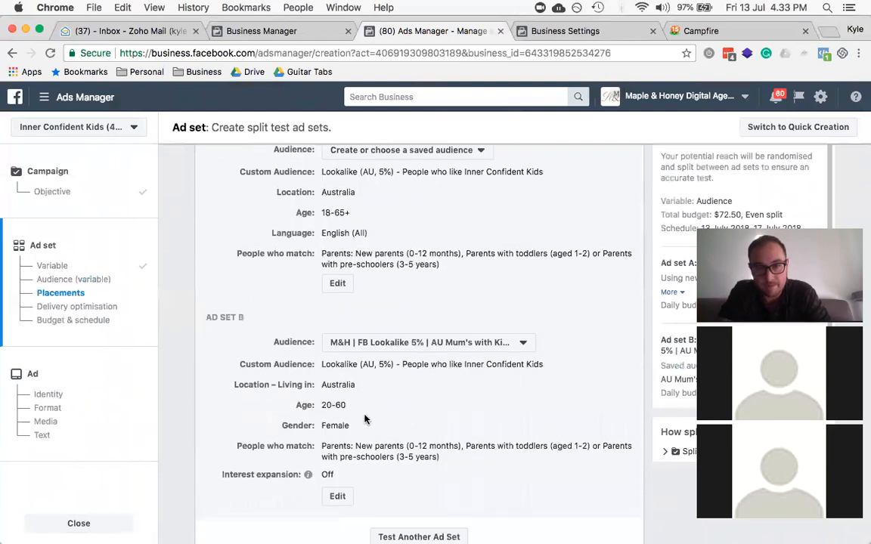
pyautogui.scroll(-1, 395, 329)
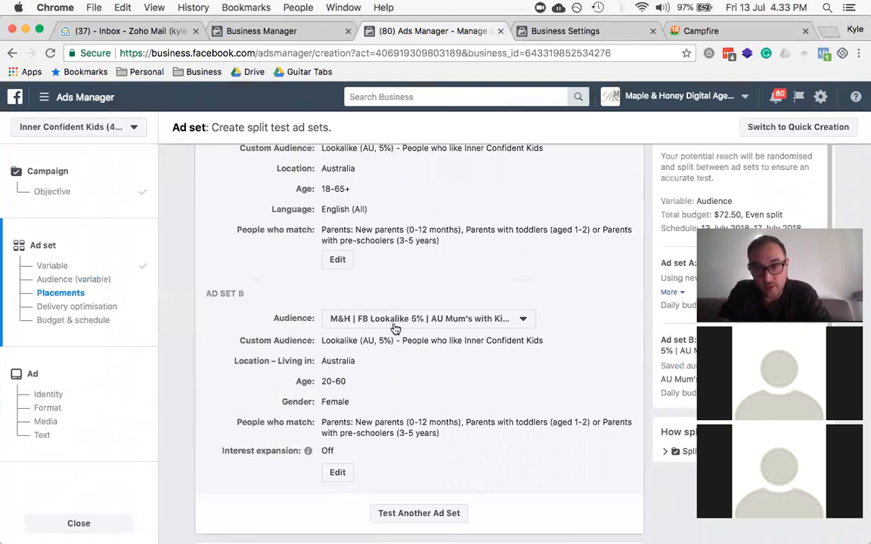
pyautogui.scroll(2, 395, 329)
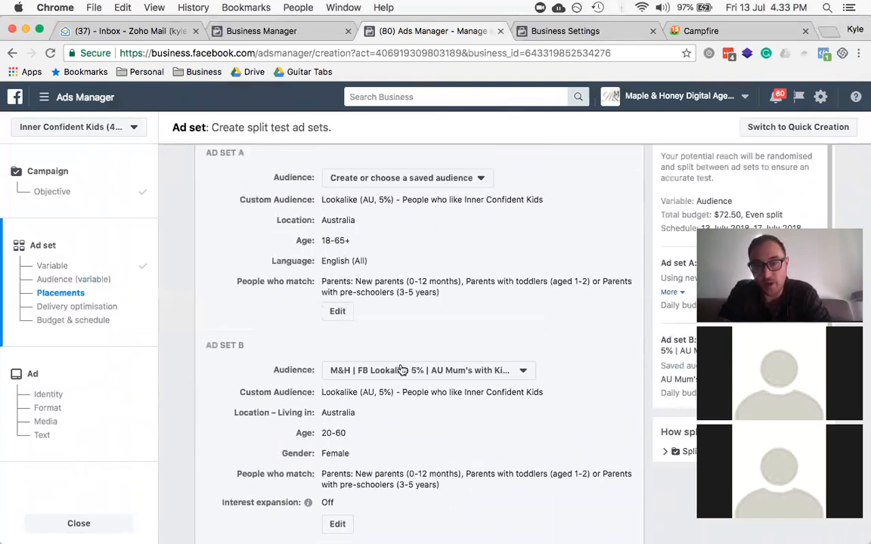
pyautogui.scroll(-2, 405, 373)
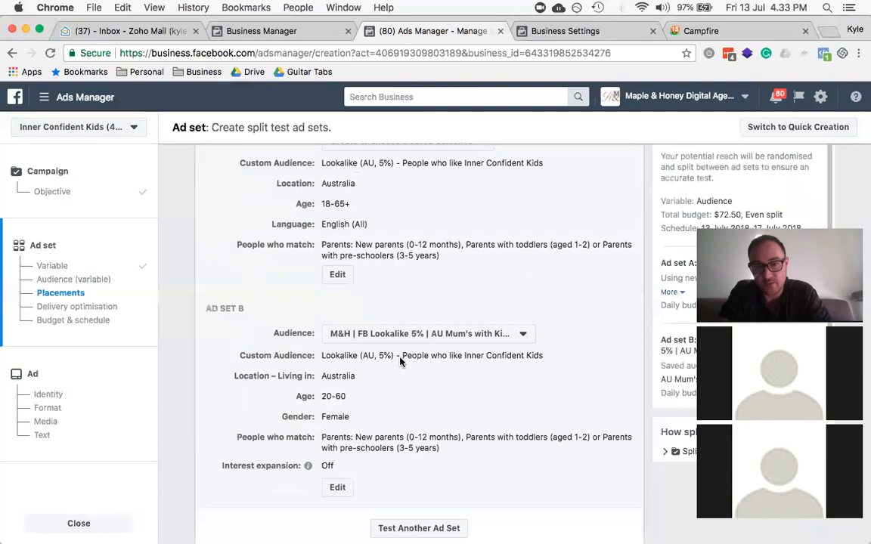
# Step: Remove the lookalike from Ad Set B's audience and target all genders, reaching 440,000
pyautogui.click(338, 489)
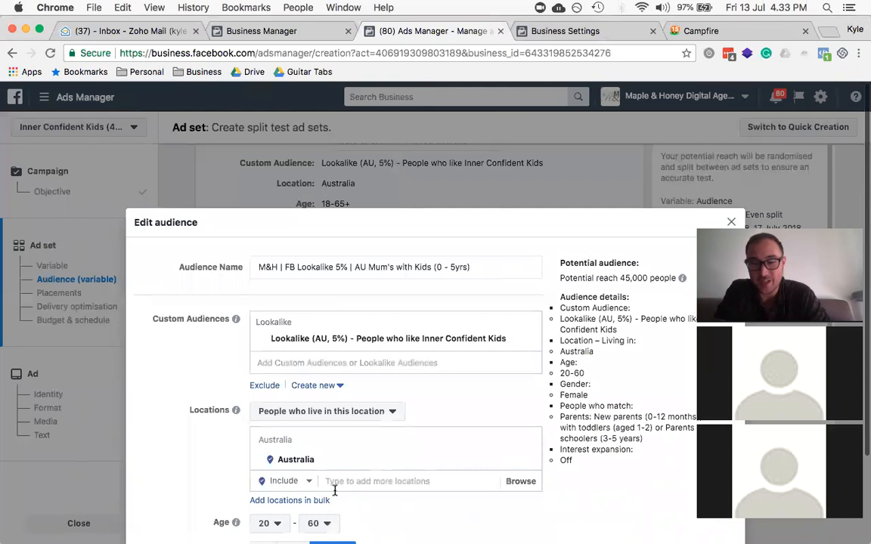
pyautogui.scroll(-3, 233, 384)
pyautogui.scroll(3, 232, 387)
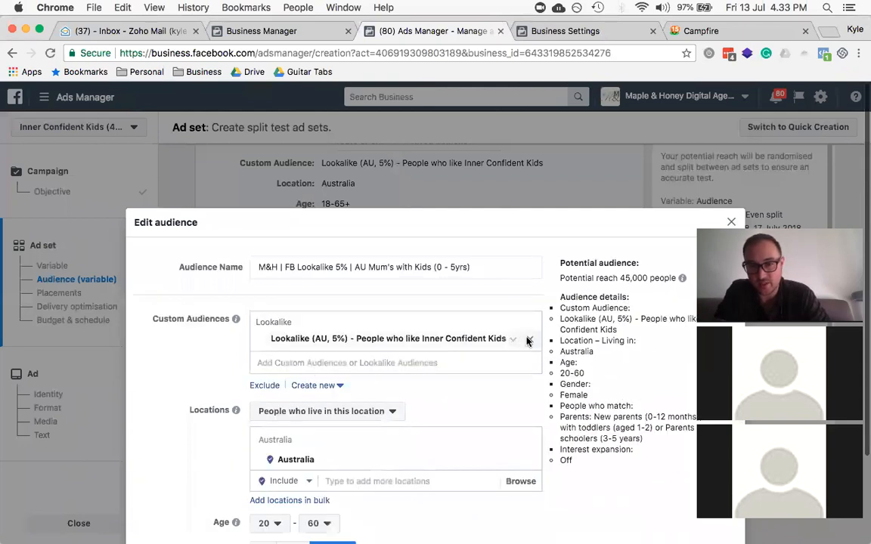
pyautogui.click(528, 342)
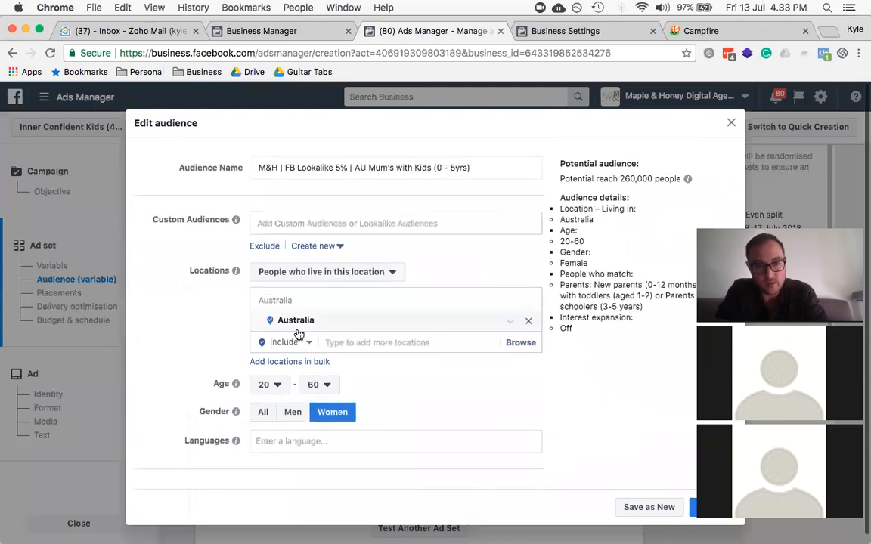
pyautogui.scroll(-2, 297, 334)
pyautogui.scroll(-2, 264, 382)
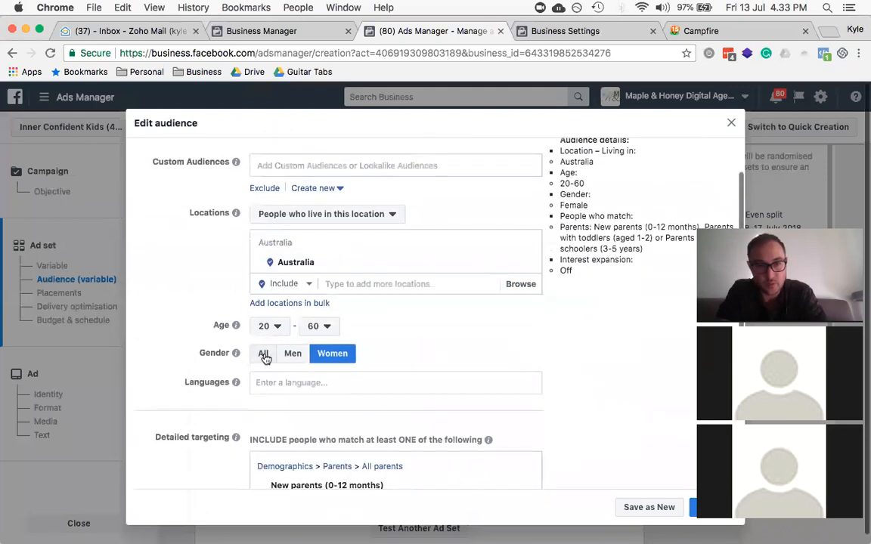
pyautogui.click(264, 355)
pyautogui.scroll(-3, 266, 360)
pyautogui.scroll(5, 266, 359)
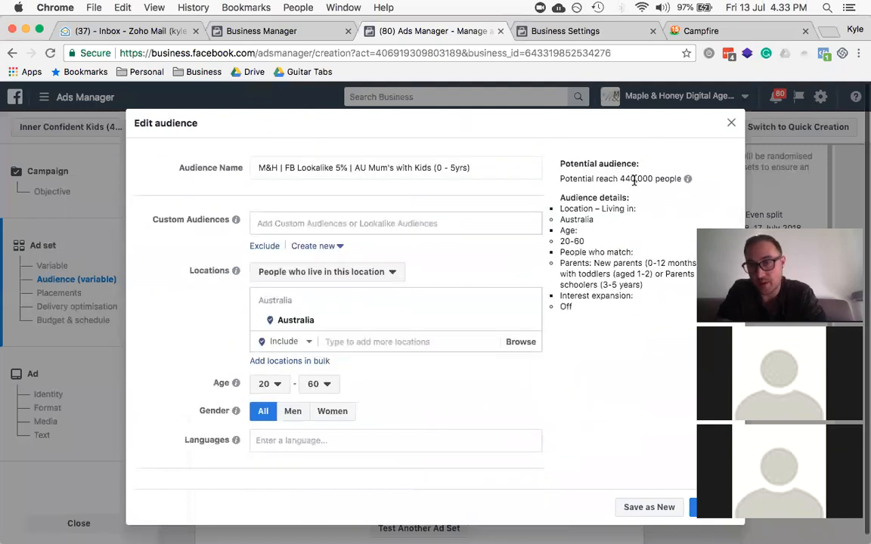
pyautogui.tripleClick(634, 180)
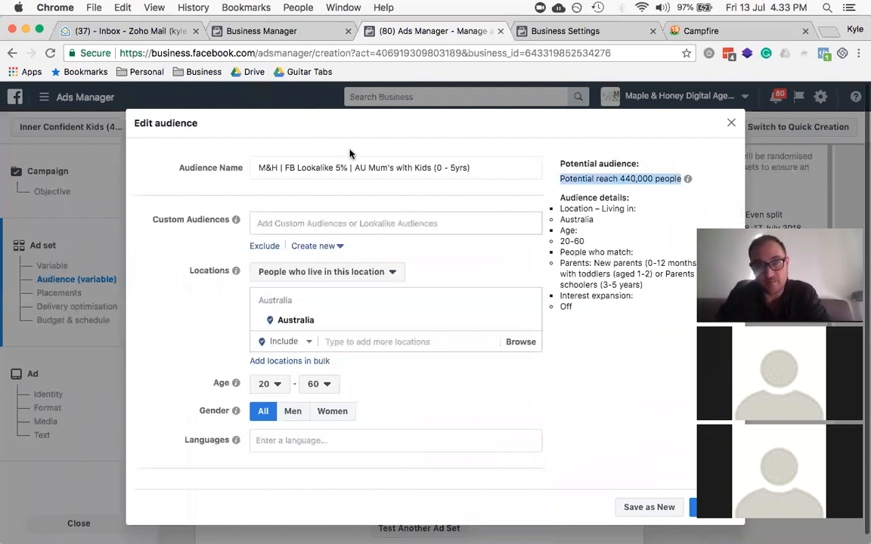
# Step: Rename the audience to 'M&H | AU Parent's with Kids (0 - 5yrs)' and save it
pyautogui.click(346, 167)
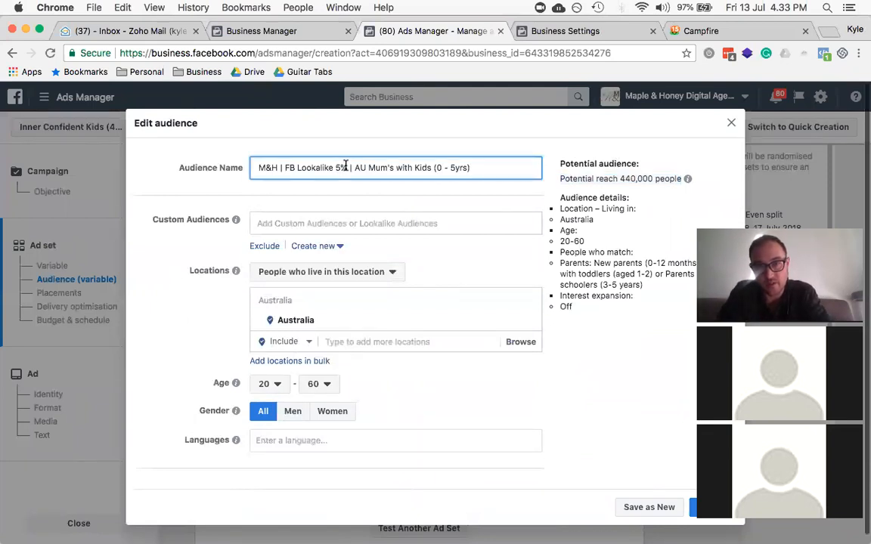
pyautogui.press('super+shift+Left')
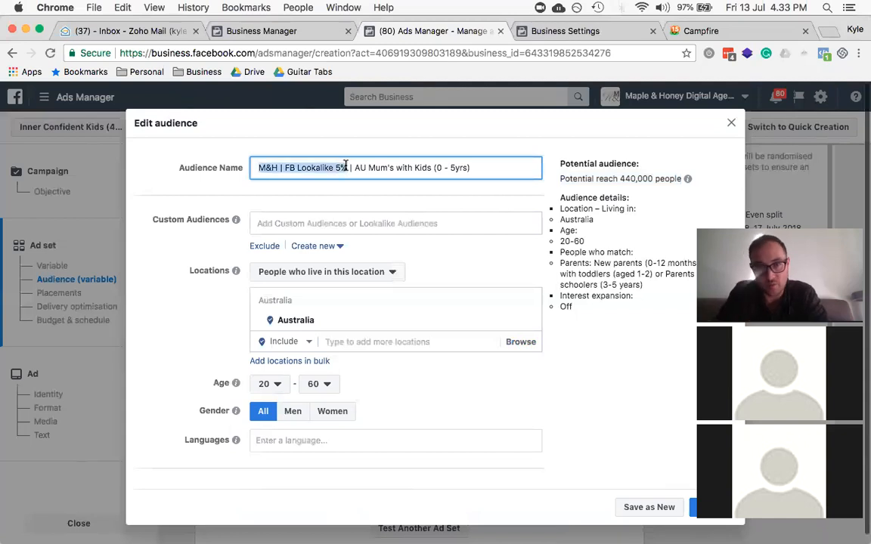
pyautogui.press('super+a')
pyautogui.press('Right')
pyautogui.hotkey('alt', 'Left')
pyautogui.hotkey('alt', 'Left')
pyautogui.hotkey('alt', 'Left')
pyautogui.hotkey('alt', 'Left')
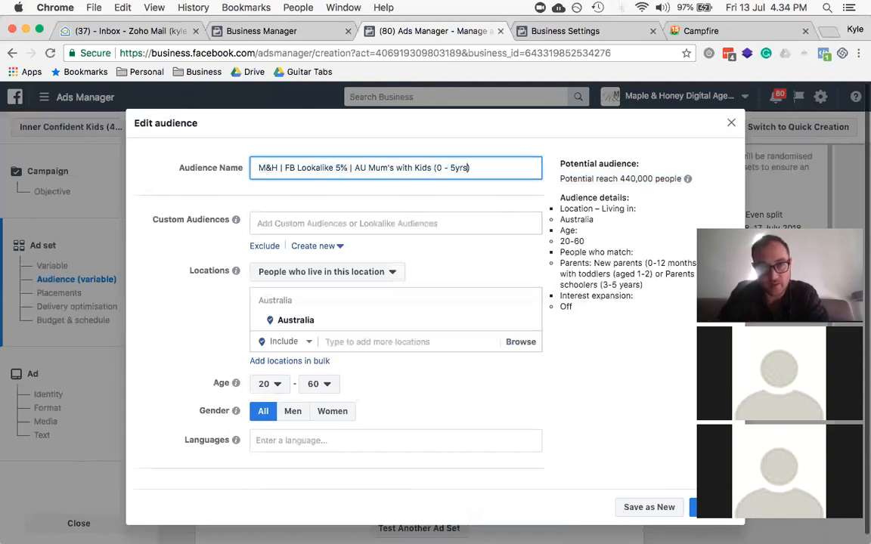
pyautogui.hotkey('alt', 'shift', 'Left')
pyautogui.write("Parent's")
pyautogui.hotkey('alt', 'Left')
pyautogui.hotkey('alt', 'Left')
pyautogui.hotkey('alt', 'Left')
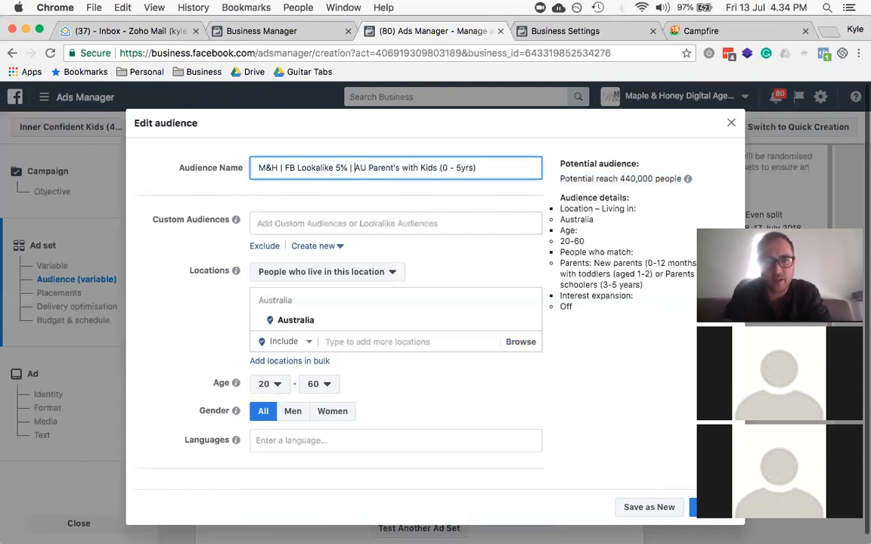
pyautogui.press('Right')
pyautogui.press('Right')
pyautogui.hotkey('alt', 'shift', 'Left')
pyautogui.hotkey('alt', 'shift', 'Left')
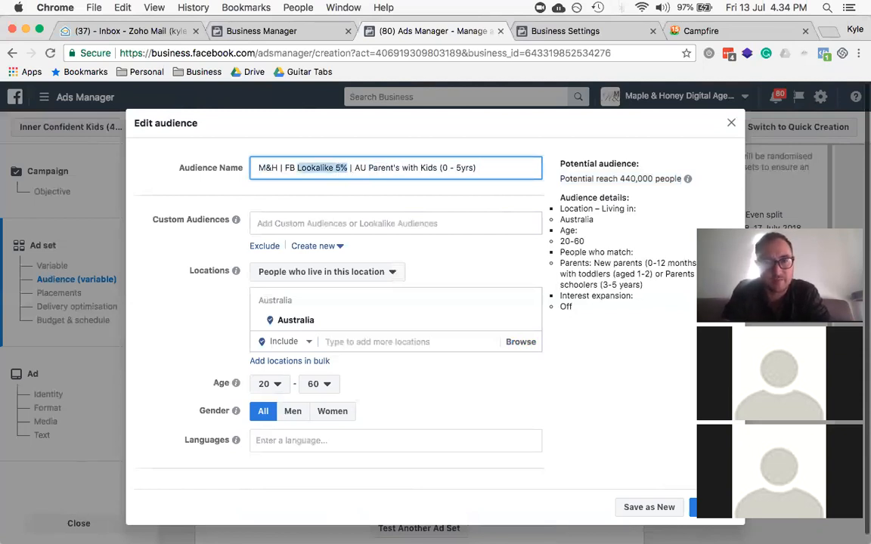
pyautogui.press('BackSpace')
pyautogui.hotkey('alt', 'BackSpace')
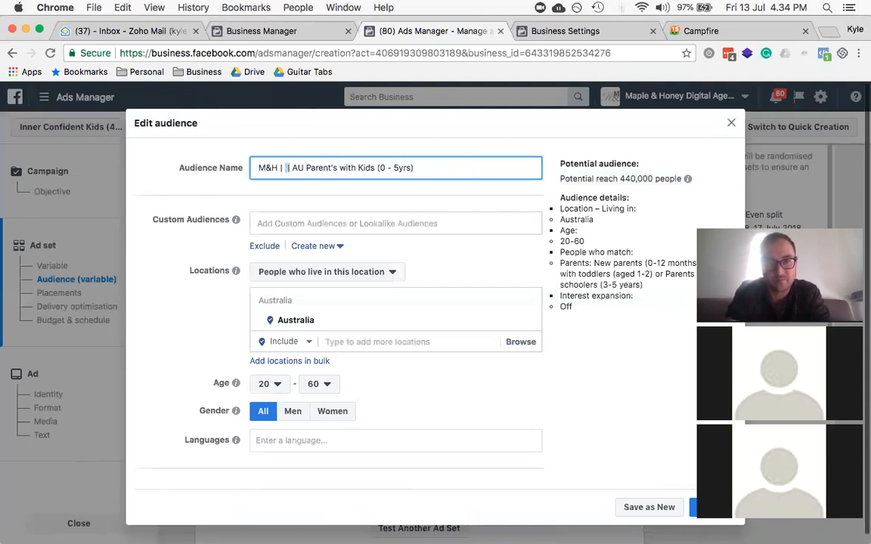
pyautogui.press('BackSpace')
pyautogui.press('BackSpace')
pyautogui.press('BackSpace')
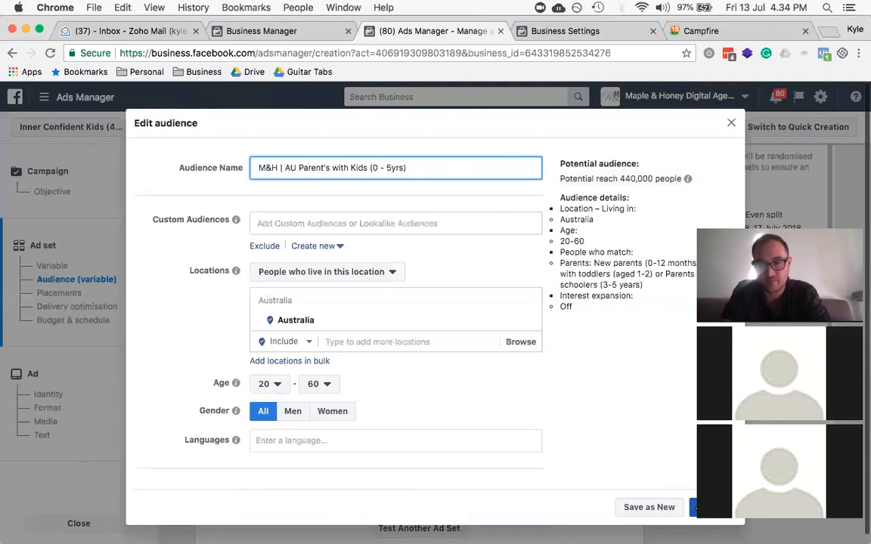
pyautogui.click(714, 507)
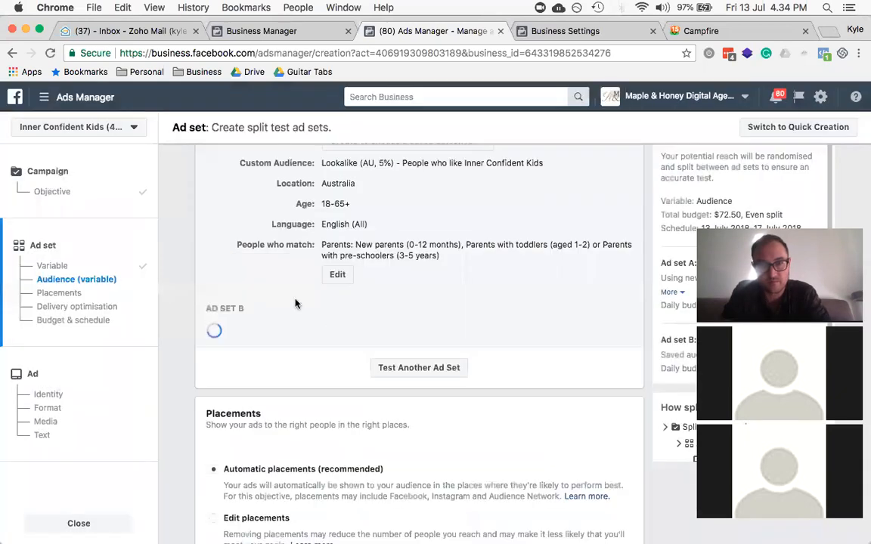
pyautogui.scroll(-5, 295, 303)
pyautogui.scroll(3, 296, 303)
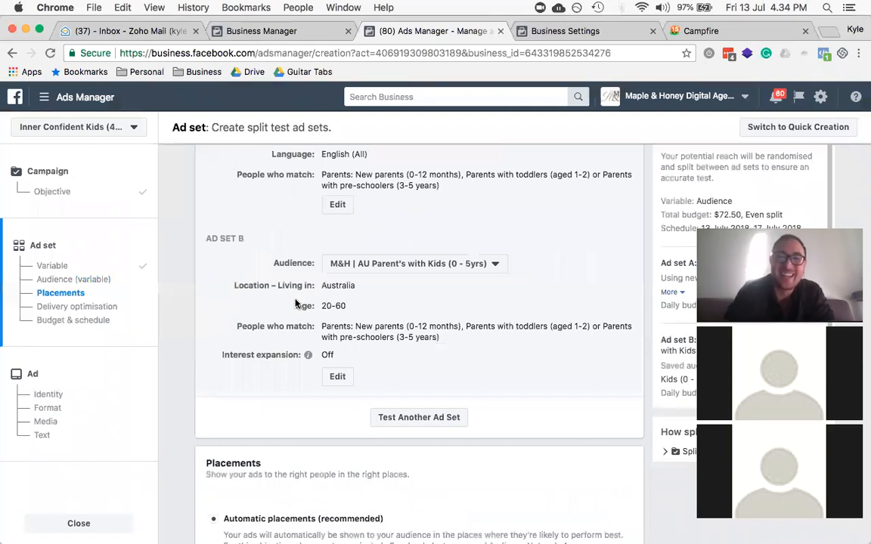
pyautogui.scroll(-1, 295, 303)
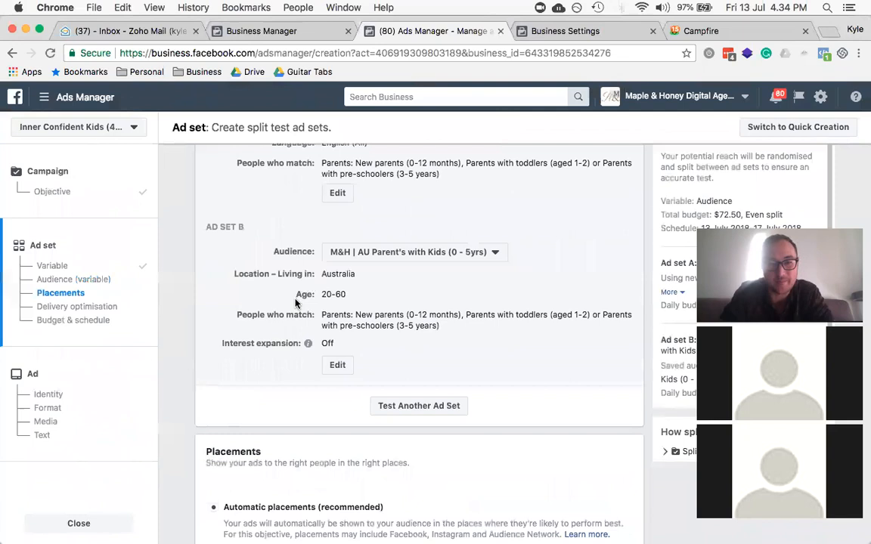
pyautogui.scroll(2, 397, 177)
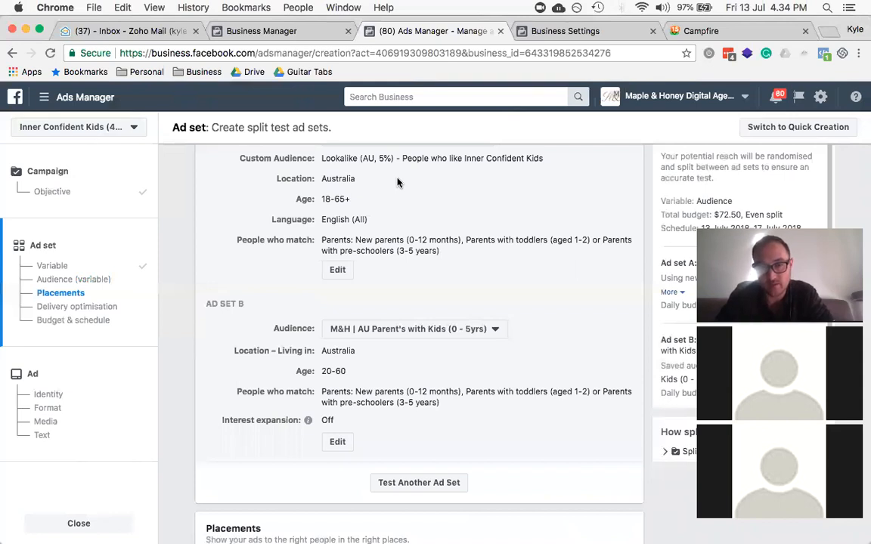
pyautogui.scroll(-3, 398, 181)
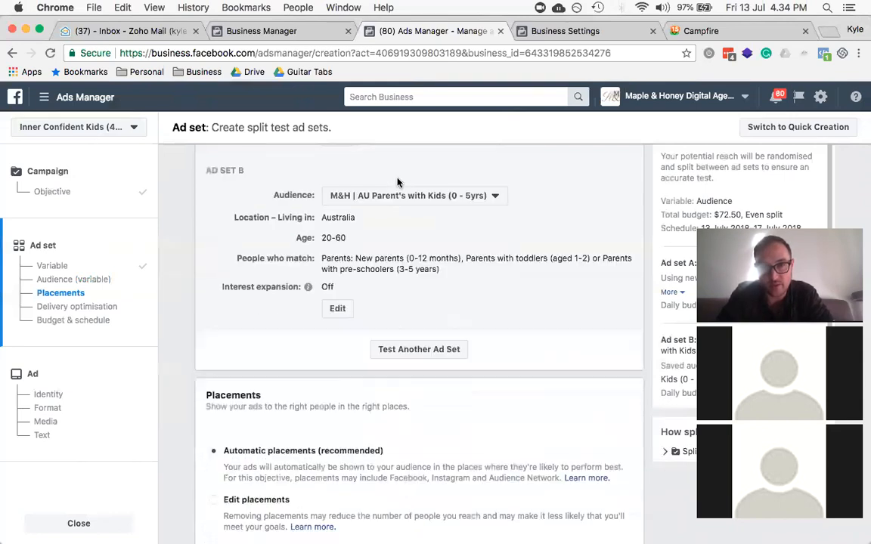
pyautogui.scroll(-4, 289, 320)
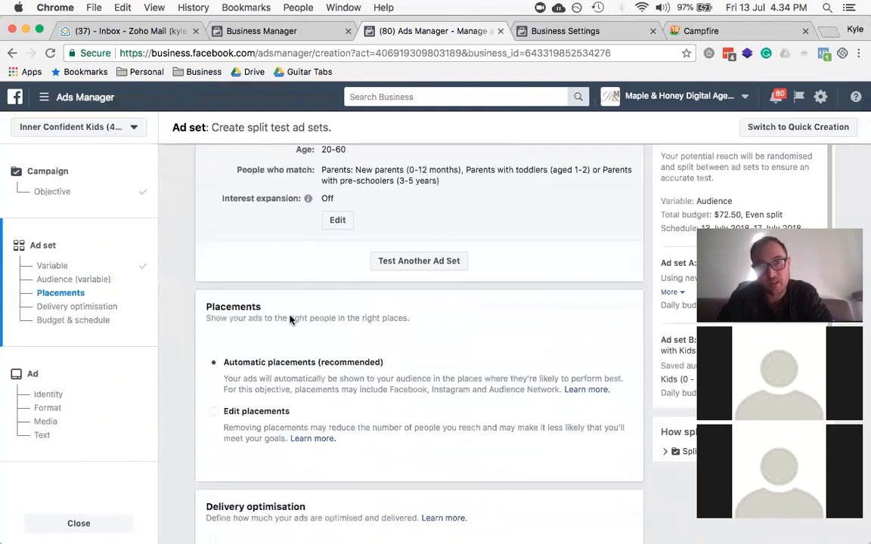
pyautogui.scroll(-1, 290, 319)
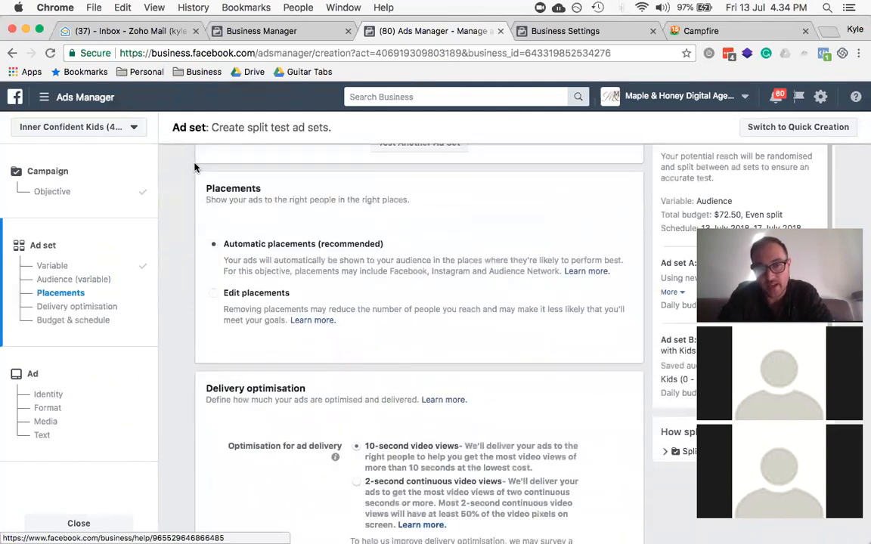
# Step: Switch to manual placements and remove Audience Network and Instagram Stories
pyautogui.click(216, 296)
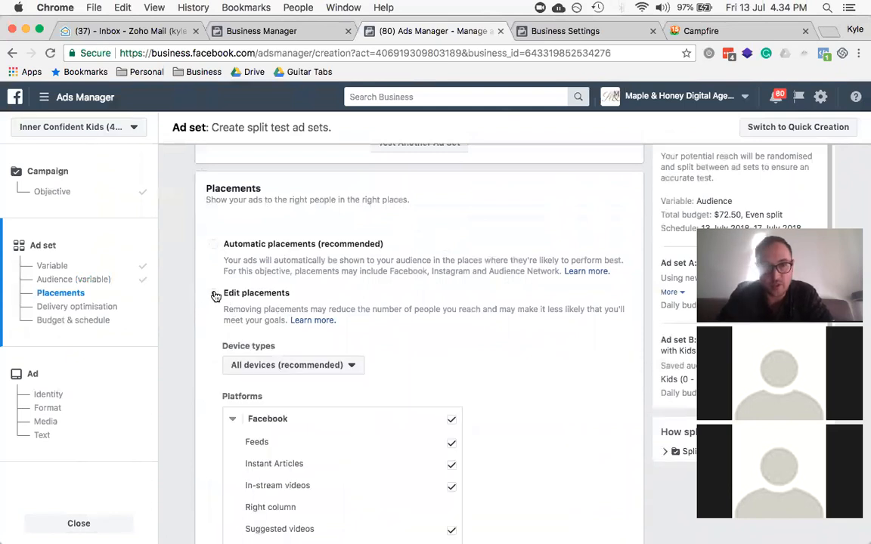
pyautogui.scroll(-3, 216, 296)
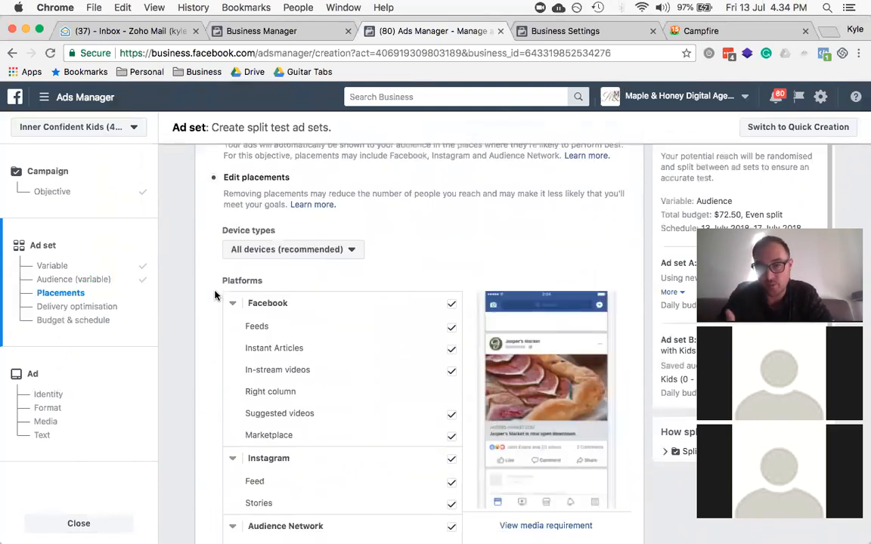
pyautogui.scroll(-2, 216, 296)
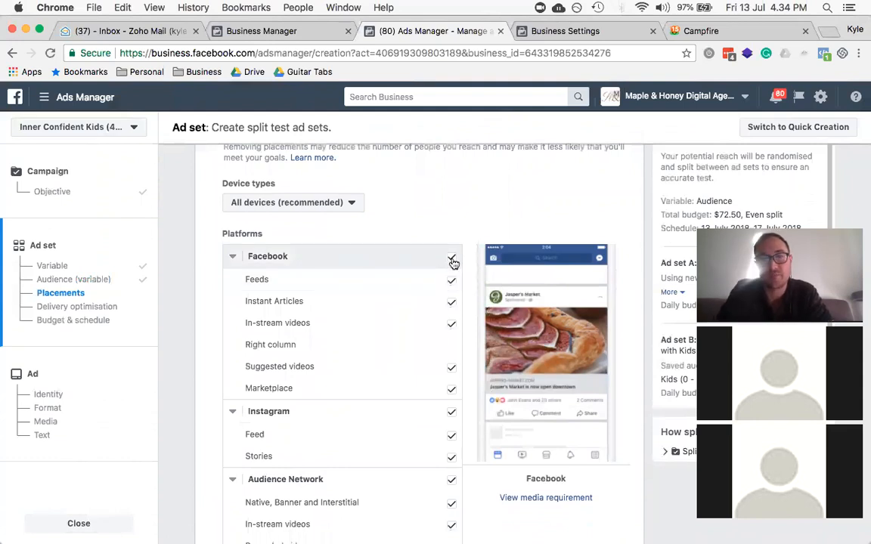
pyautogui.scroll(-3, 451, 416)
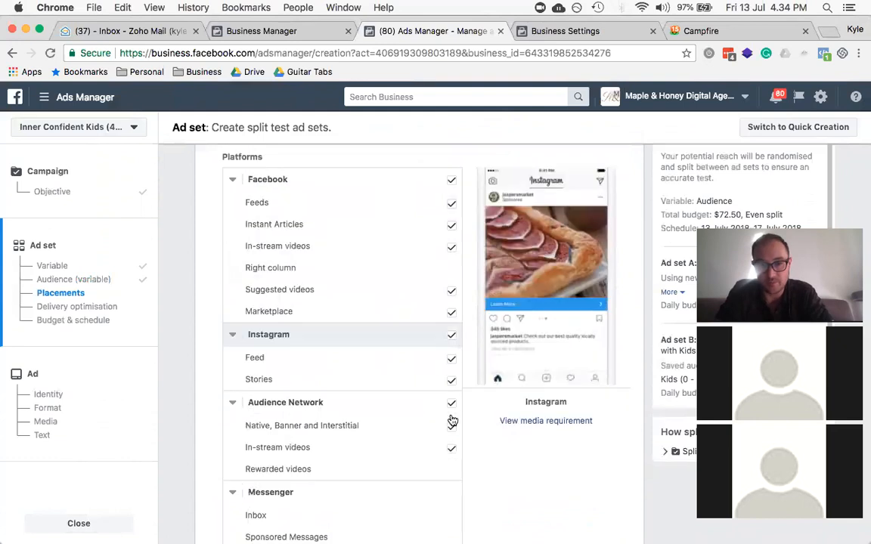
pyautogui.scroll(-3, 451, 421)
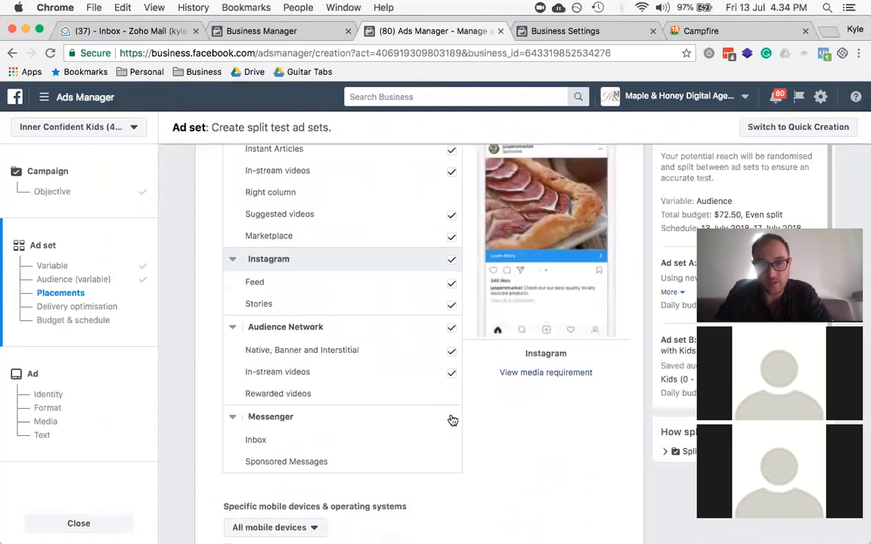
pyautogui.click(451, 328)
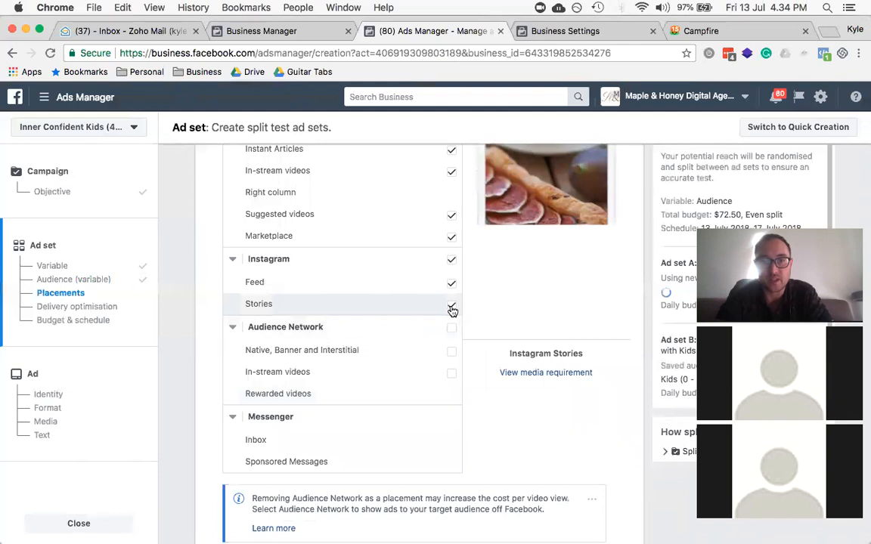
pyautogui.click(451, 308)
# Step: Untick all Facebook placements except Facebook Feeds
pyautogui.scroll(2, 451, 310)
pyautogui.scroll(3, 451, 189)
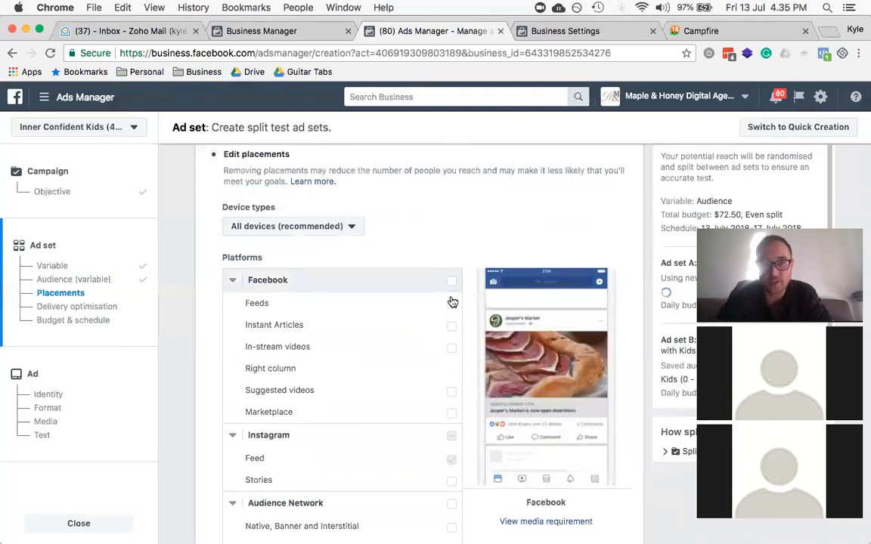
pyautogui.click(451, 282)
pyautogui.click(452, 307)
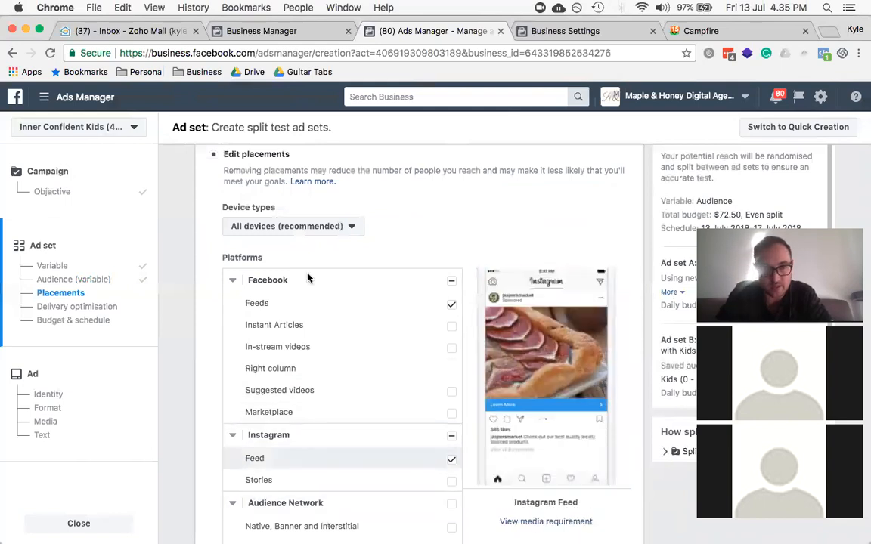
pyautogui.scroll(-5, 200, 286)
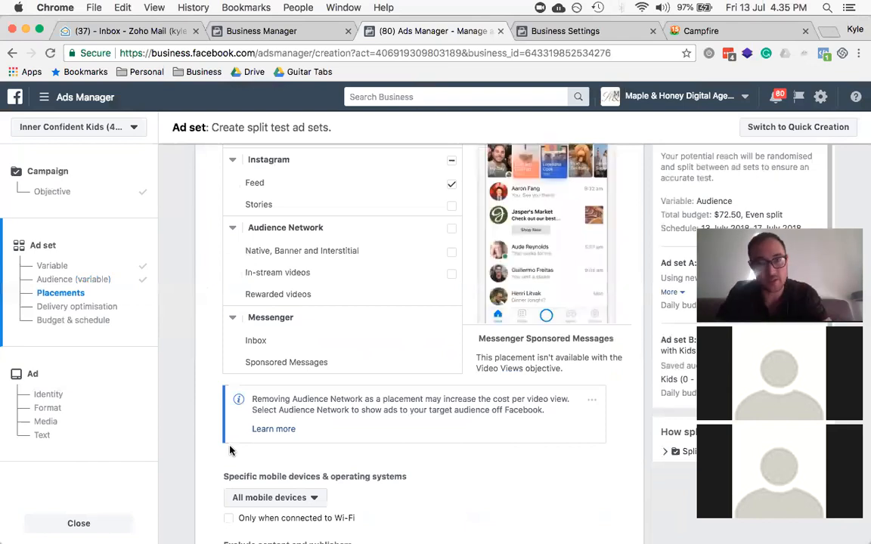
pyautogui.scroll(-3, 251, 355)
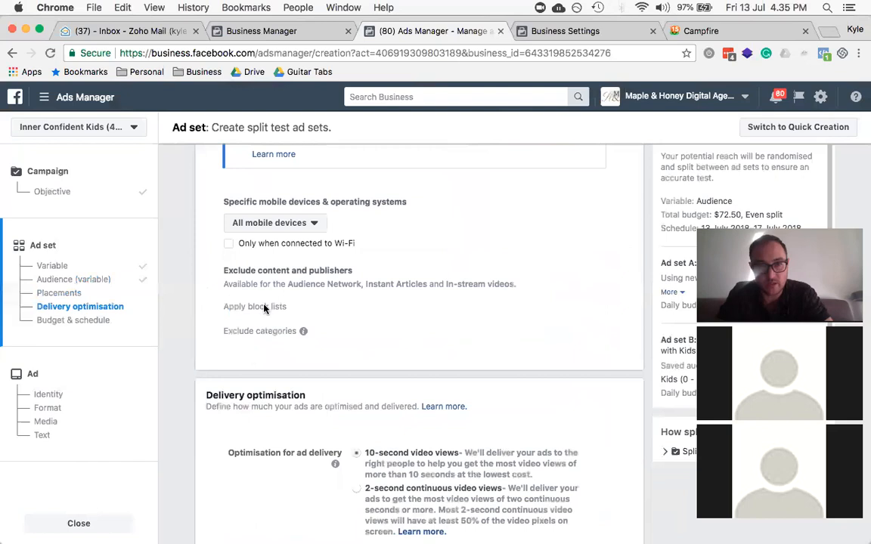
pyautogui.scroll(3, 266, 234)
pyautogui.scroll(5, 289, 234)
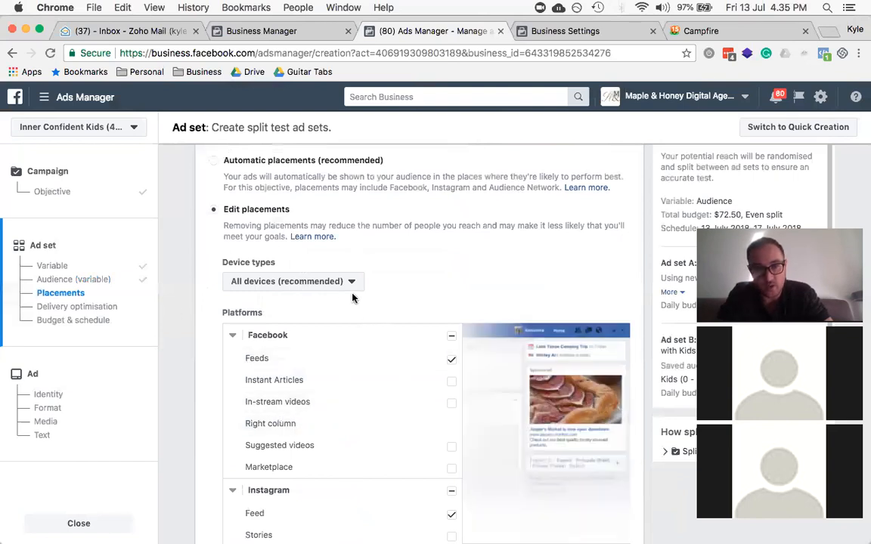
pyautogui.click(283, 282)
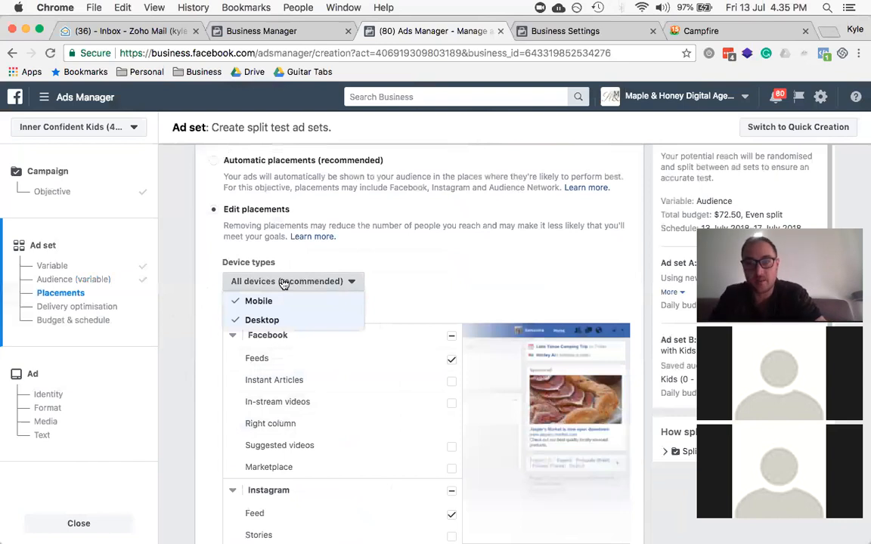
pyautogui.click(283, 282)
pyautogui.scroll(-7, 283, 282)
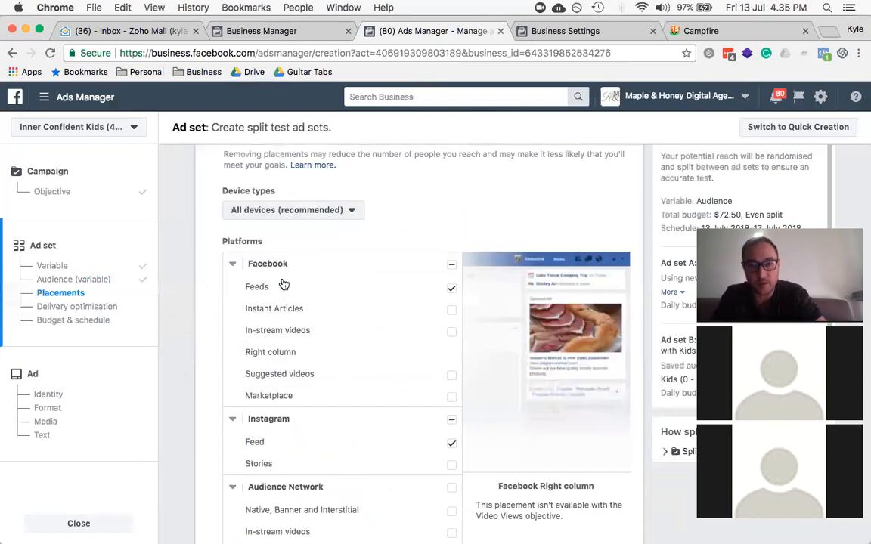
pyautogui.scroll(-1, 282, 283)
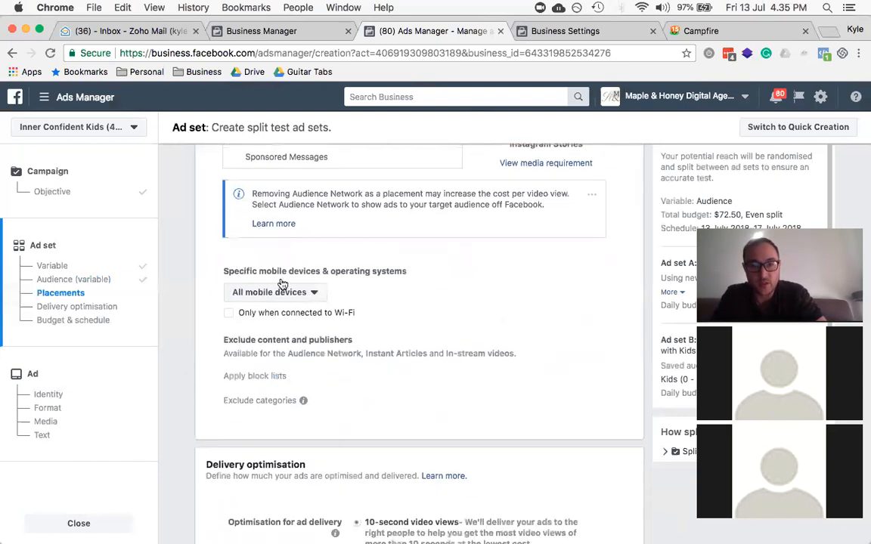
pyautogui.click(281, 282)
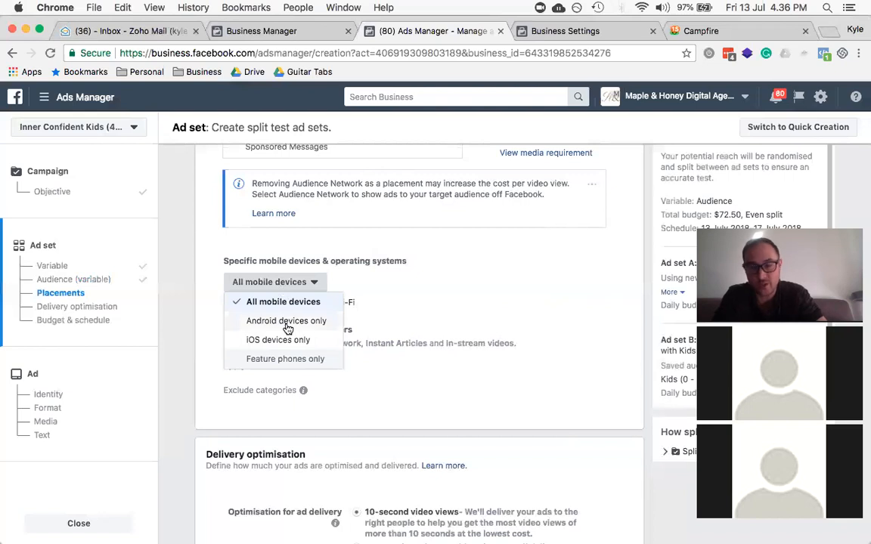
pyautogui.click(295, 292)
pyautogui.scroll(-3, 295, 292)
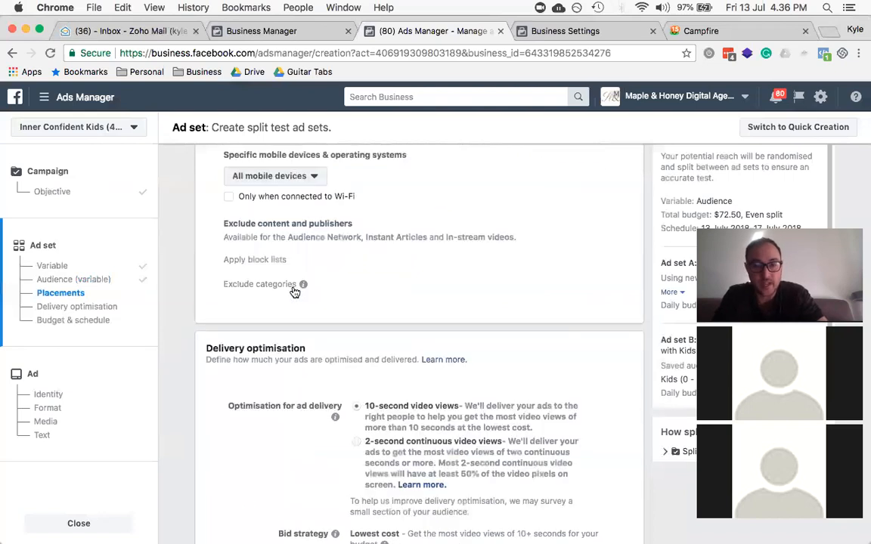
pyautogui.scroll(-6, 293, 292)
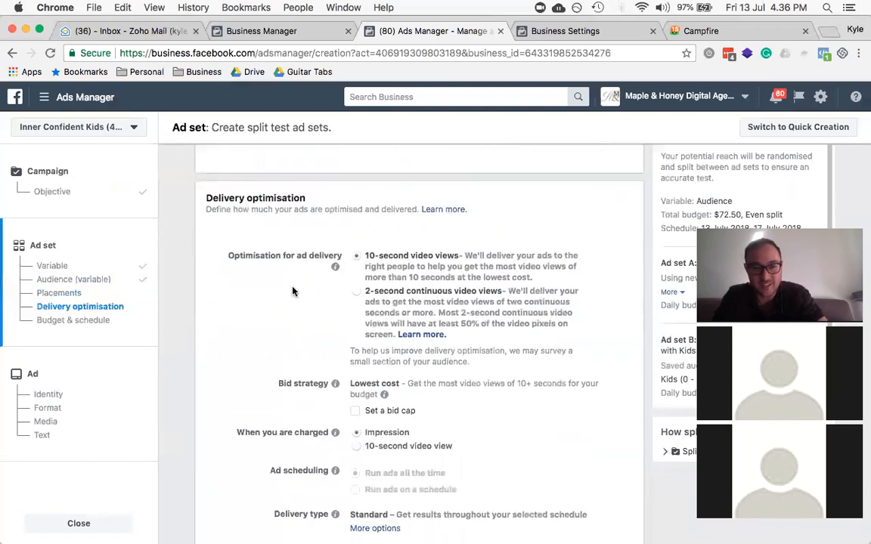
pyautogui.scroll(1, 293, 291)
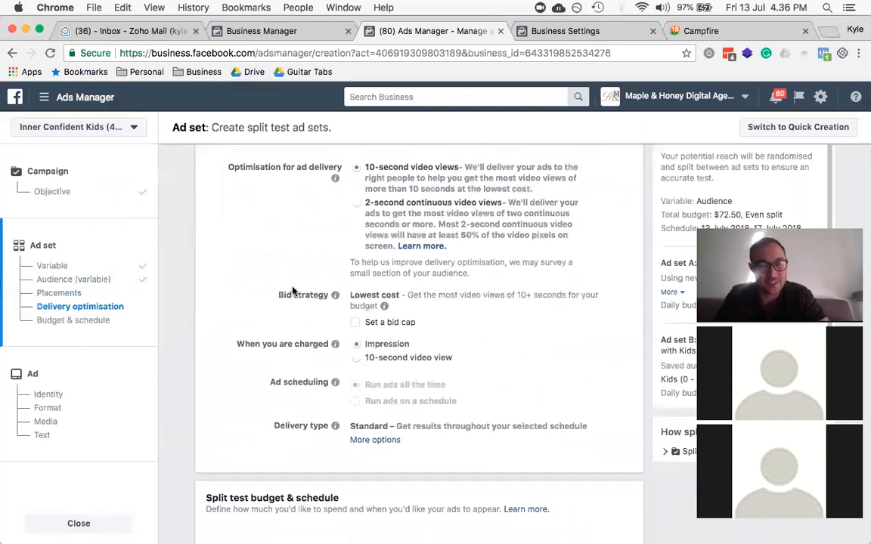
pyautogui.scroll(-7, 294, 292)
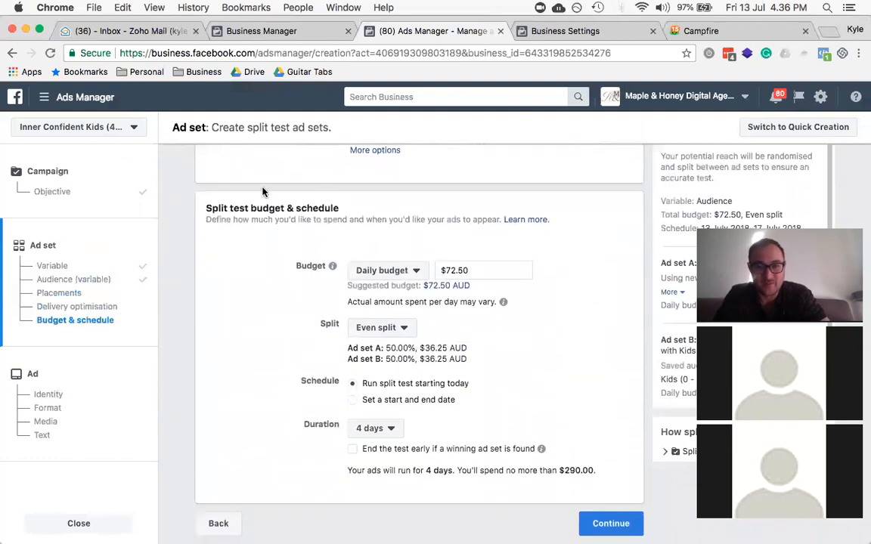
pyautogui.scroll(9, 263, 192)
pyautogui.scroll(2, 264, 193)
pyautogui.scroll(-3, 262, 188)
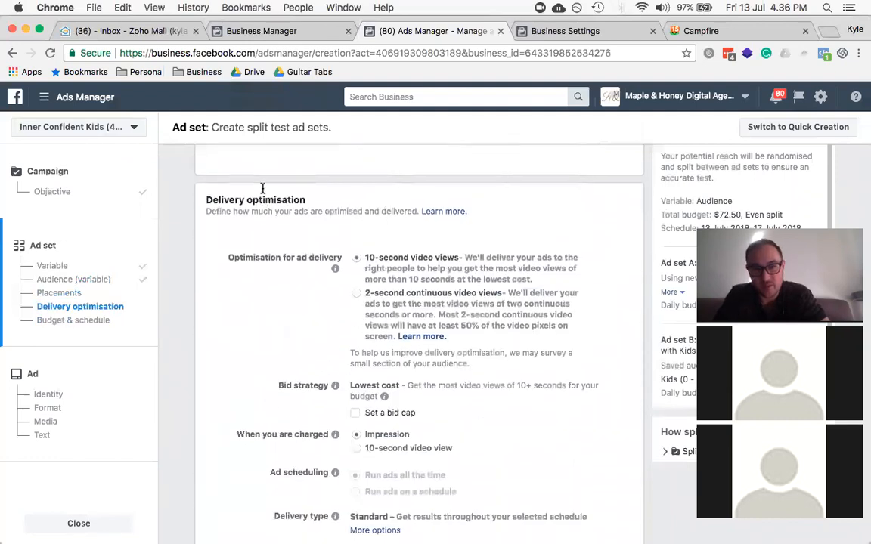
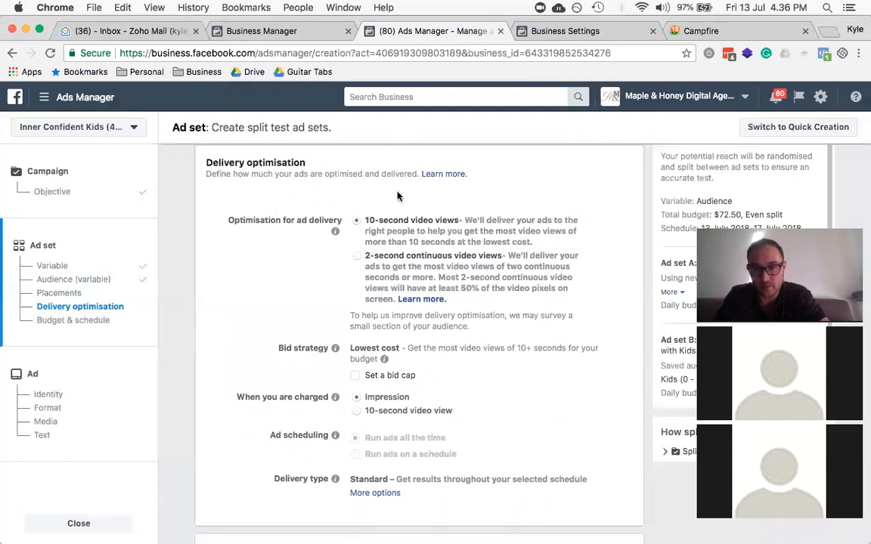
# Step: Keep the ad set optimised for 10-second video views after trying 2-second views
pyautogui.click(356, 258)
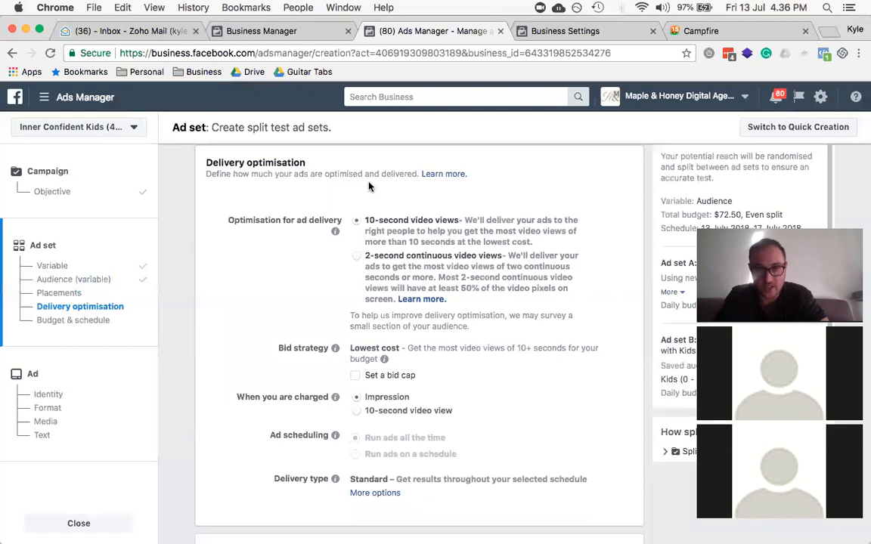
pyautogui.click(355, 221)
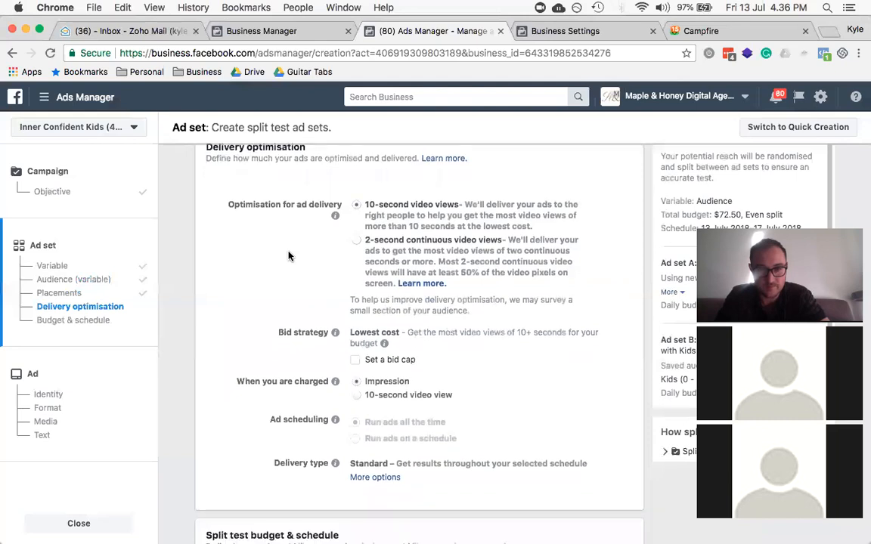
pyautogui.scroll(-3, 288, 255)
pyautogui.scroll(-3, 288, 255)
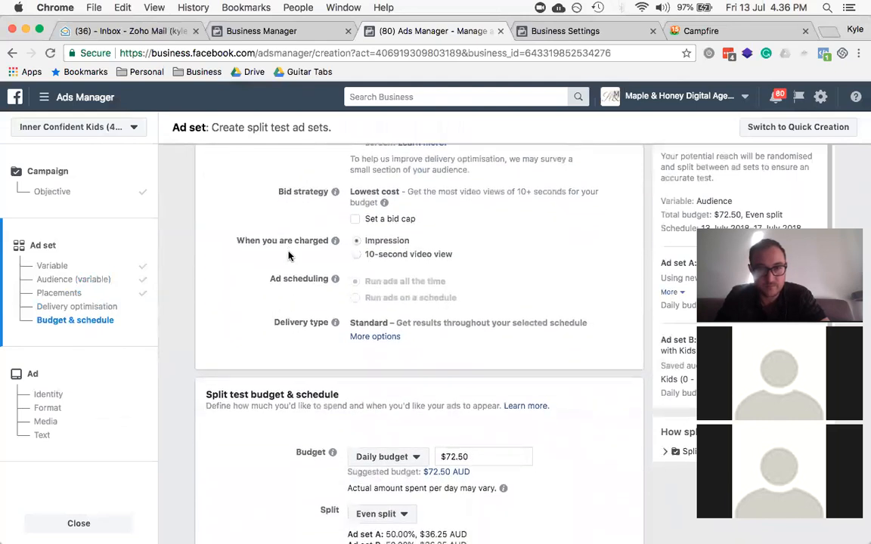
pyautogui.scroll(-4, 288, 256)
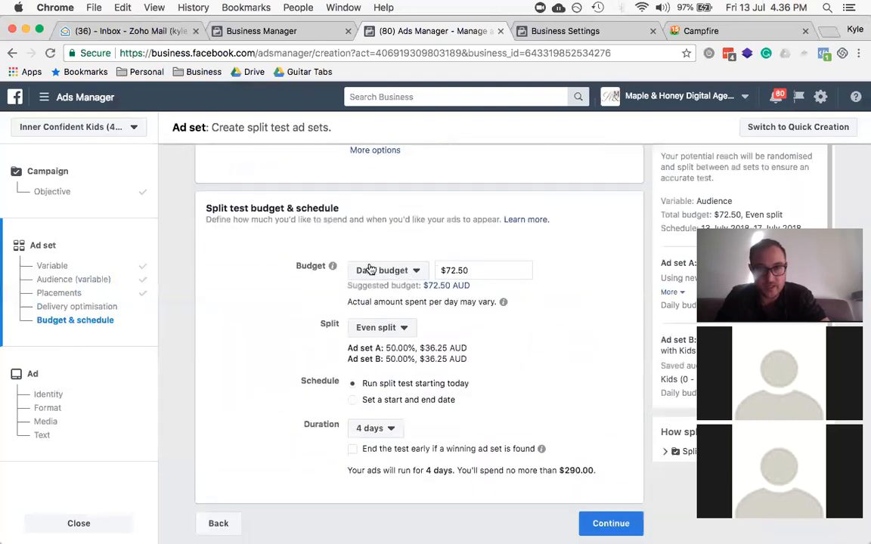
# Step: Set a $5.00 daily budget, split evenly between the two ad sets
pyautogui.click(387, 272)
pyautogui.click(446, 270)
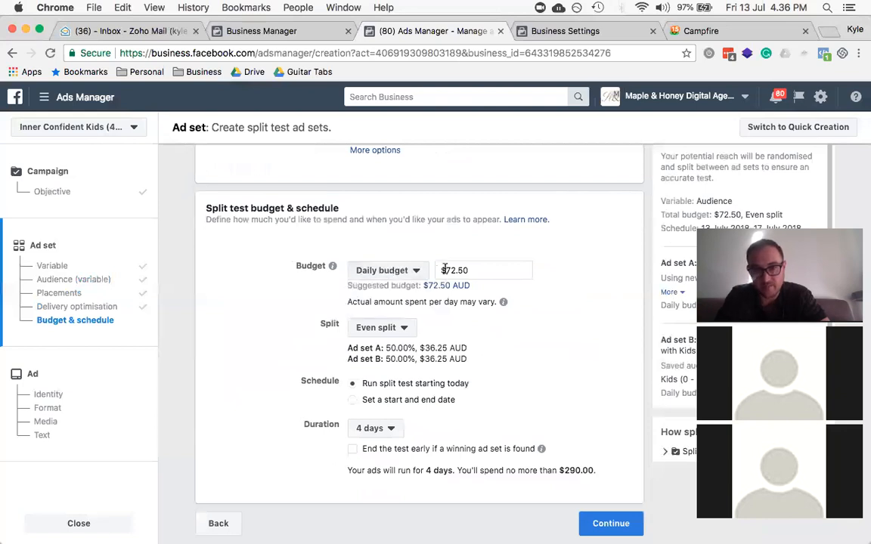
pyautogui.doubleClick(460, 270)
pyautogui.write('5.00')
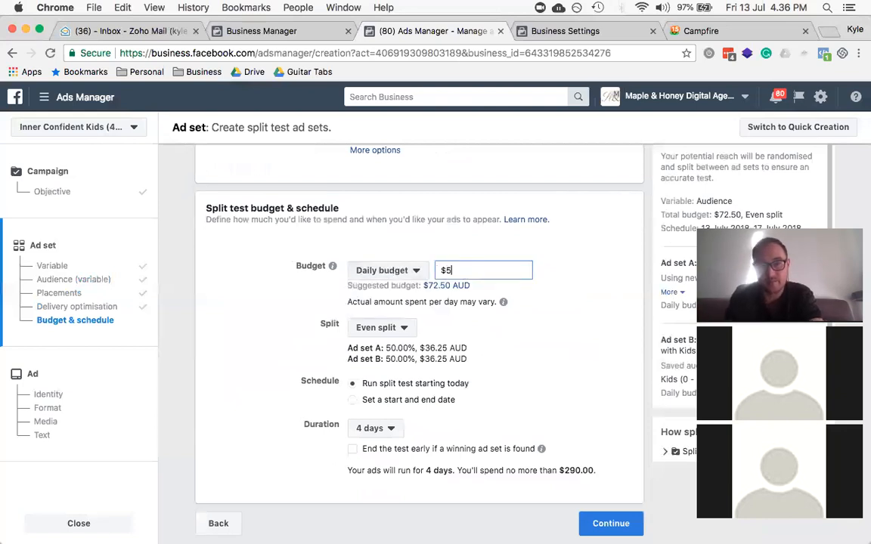
pyautogui.click(249, 332)
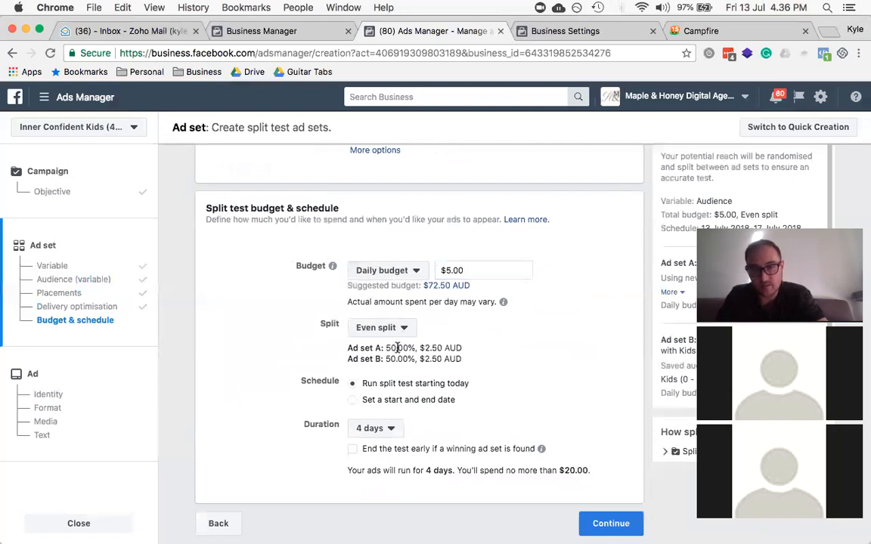
pyautogui.click(388, 327)
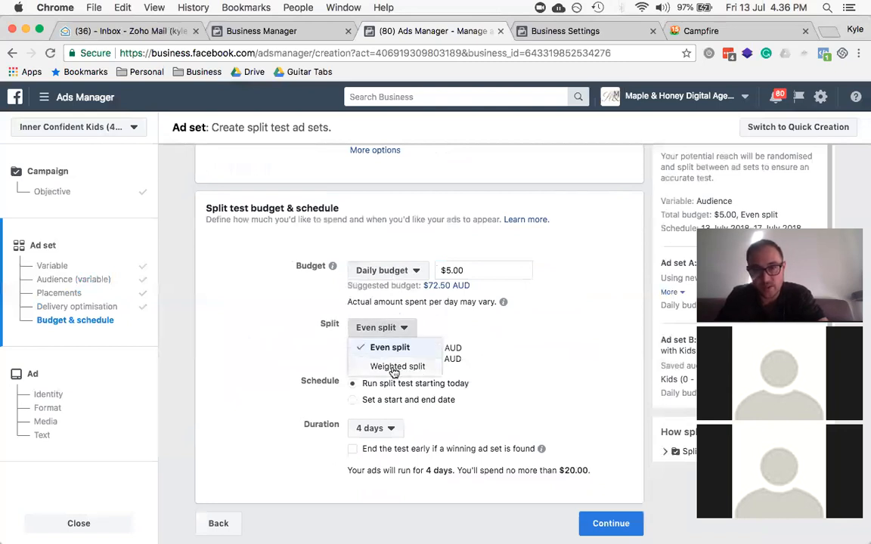
pyautogui.click(394, 366)
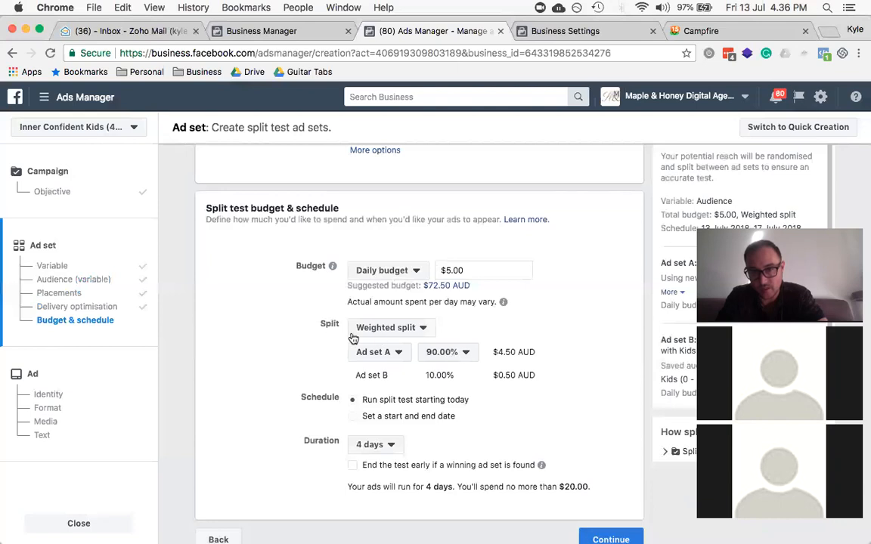
pyautogui.click(382, 327)
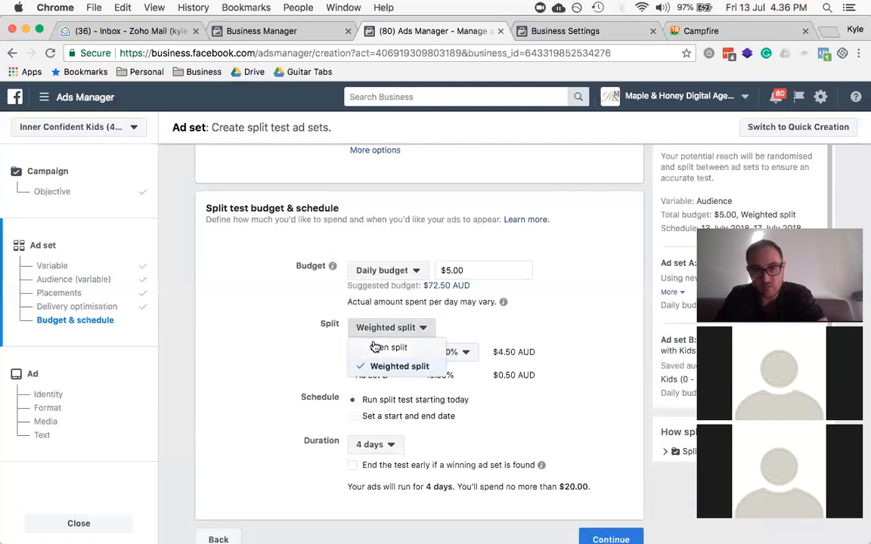
pyautogui.click(374, 347)
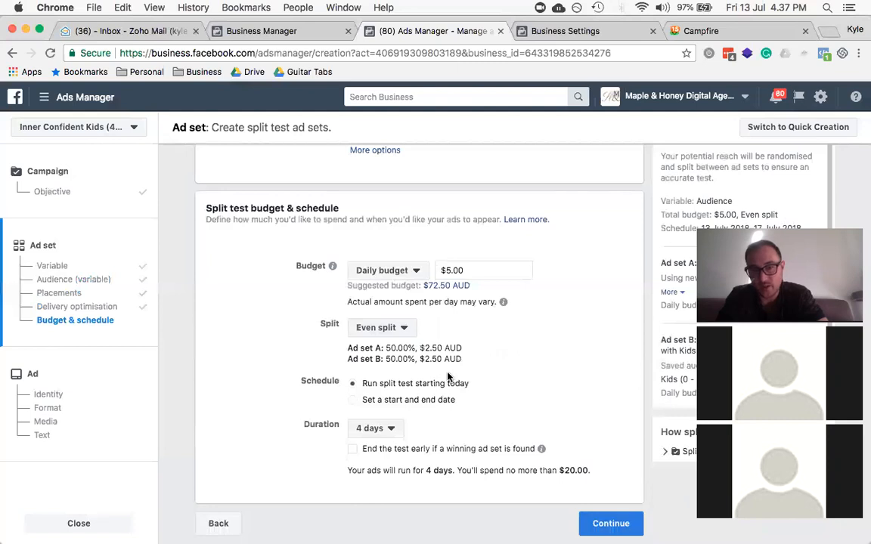
# Step: Run the test for 7 days, ending early once a winner is found
pyautogui.click(375, 429)
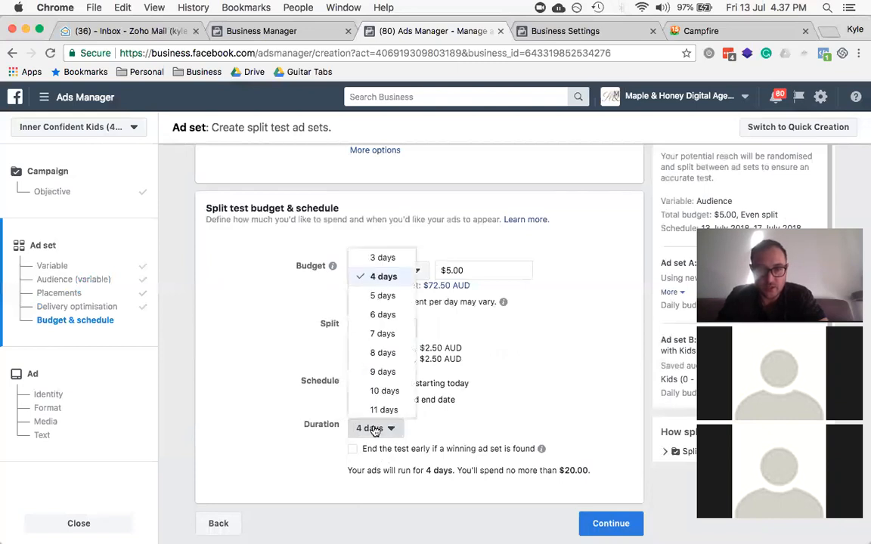
pyautogui.click(381, 333)
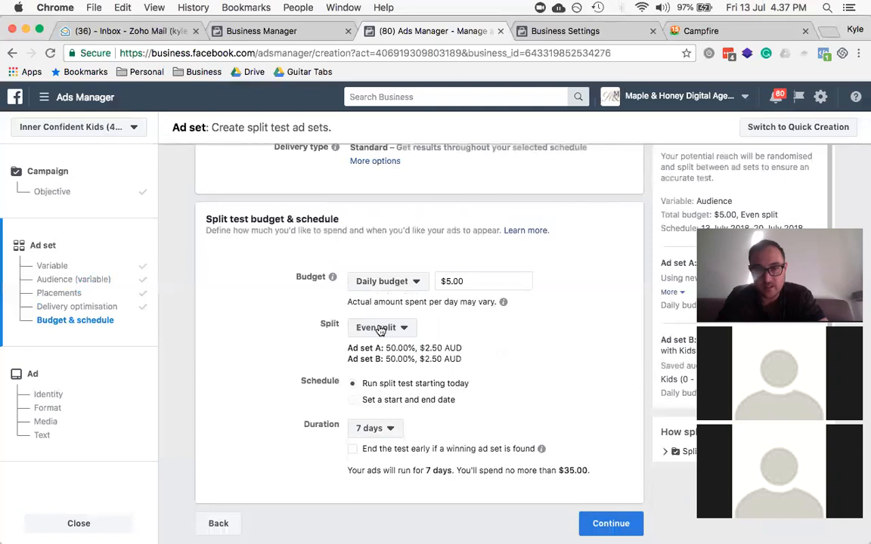
pyautogui.click(353, 461)
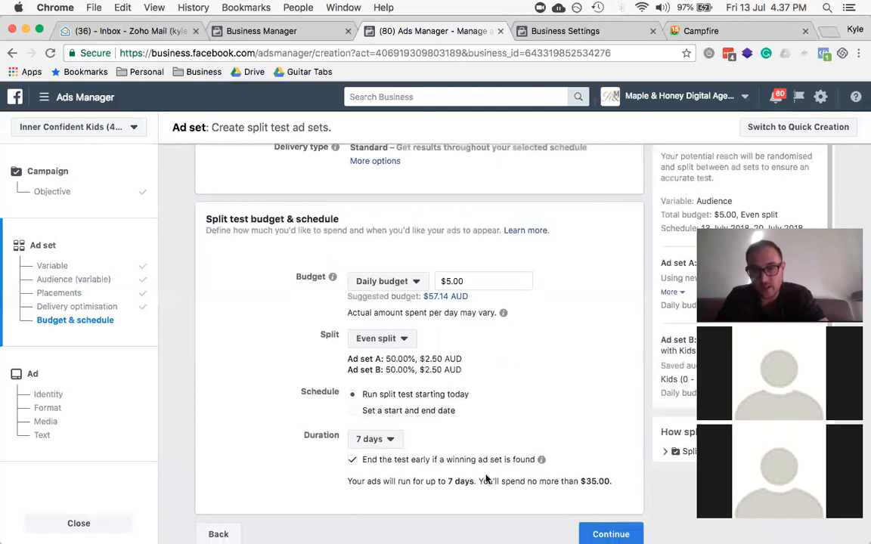
pyautogui.moveTo(541, 460)
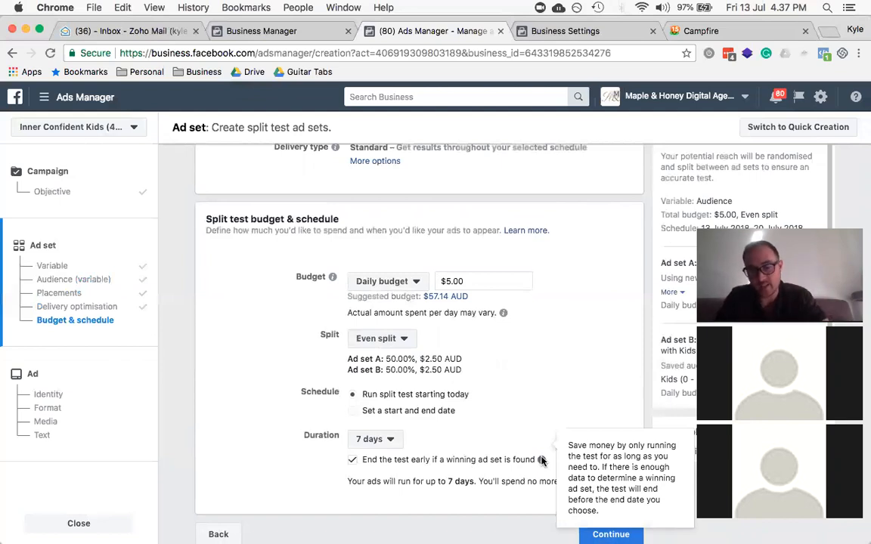
pyautogui.scroll(-1, 535, 415)
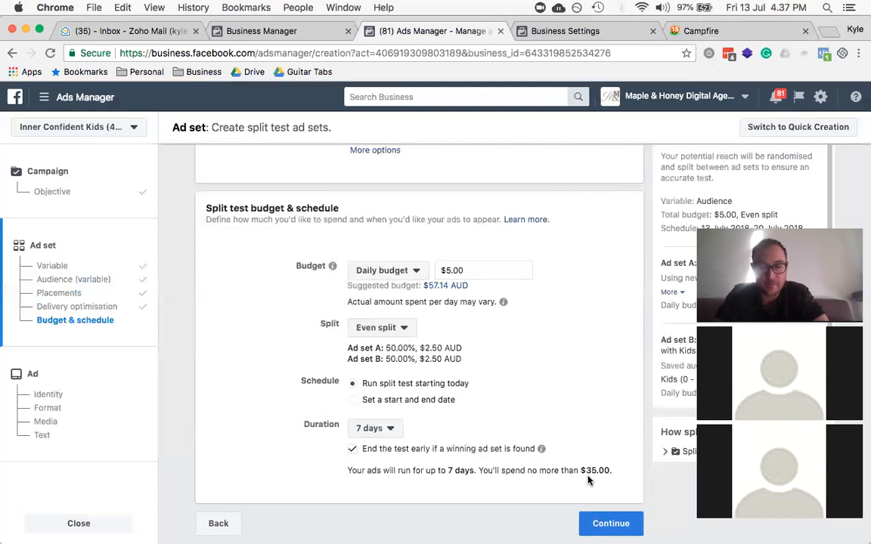
pyautogui.click(608, 524)
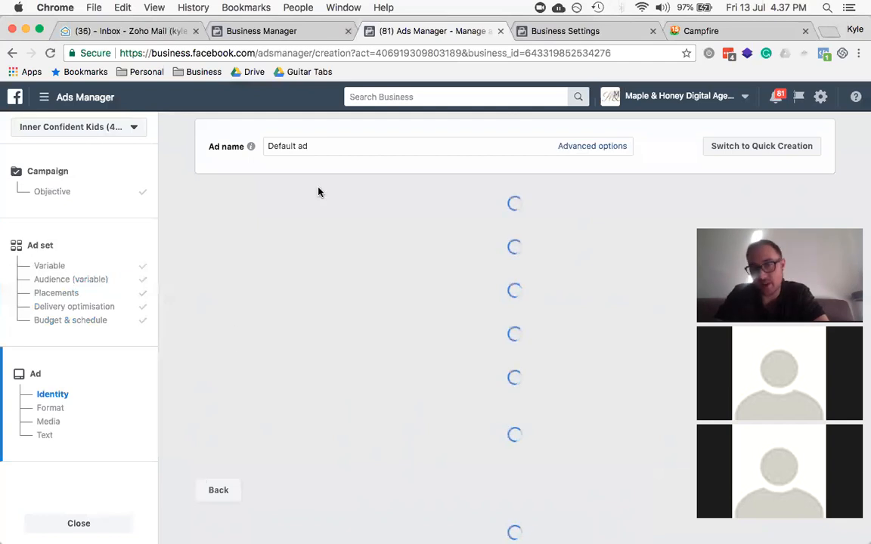
# Step: Replace 'Default ad' with the ad name 'M&H | TOFU | Video Post Promo'
pyautogui.tripleClick(319, 145)
pyautogui.write('M&')
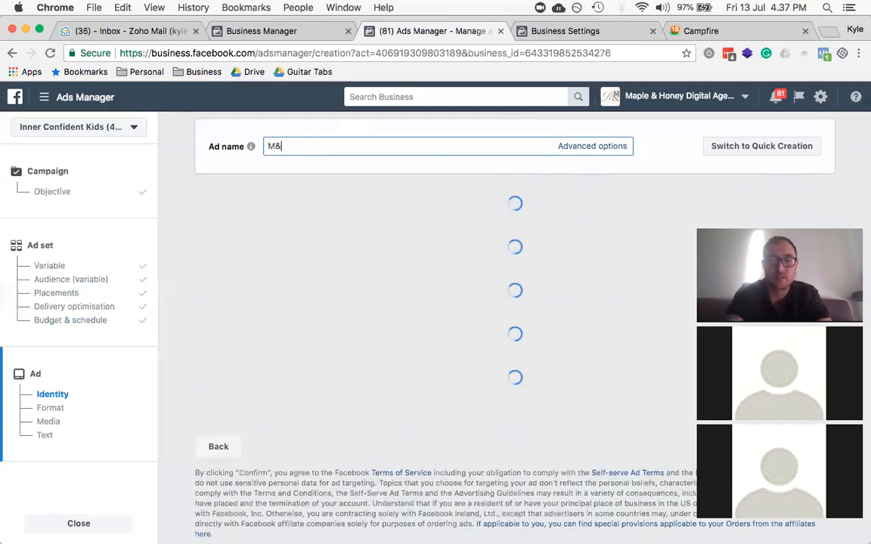
pyautogui.write('H | ')
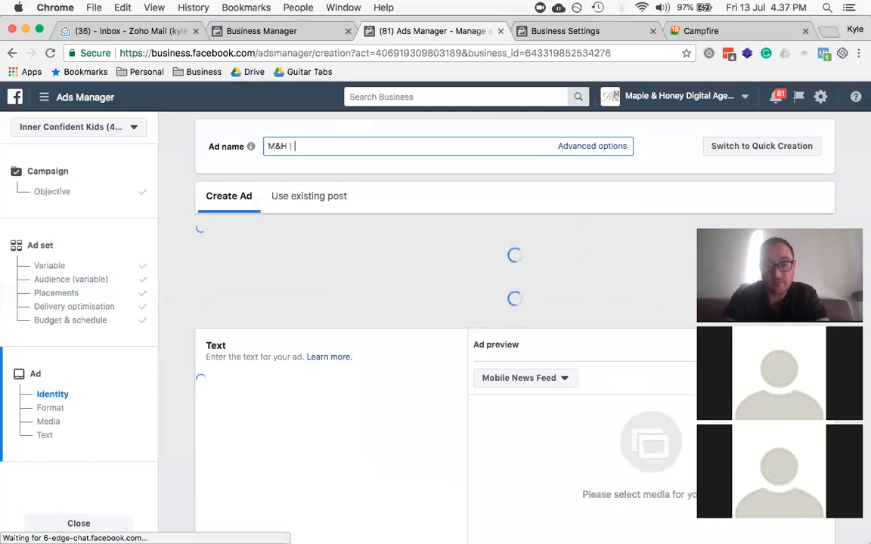
pyautogui.write('TOFU | ')
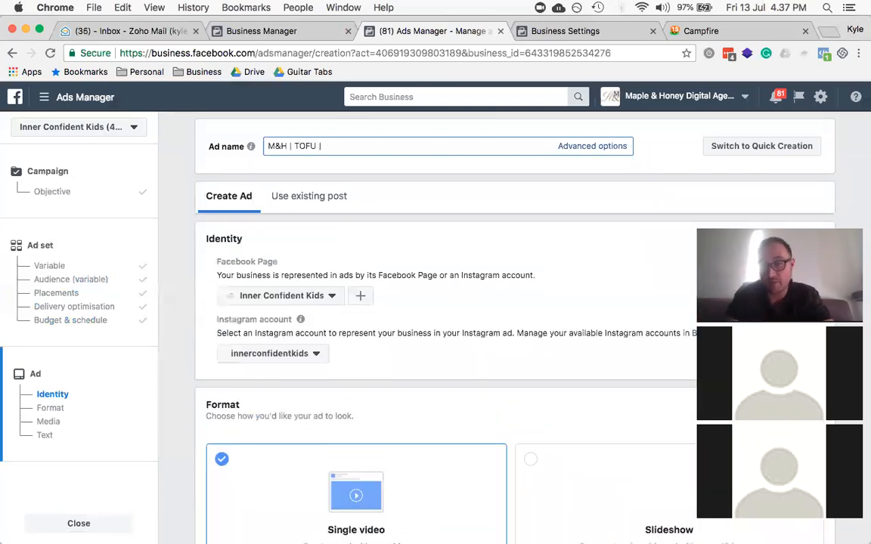
pyautogui.write('Vid')
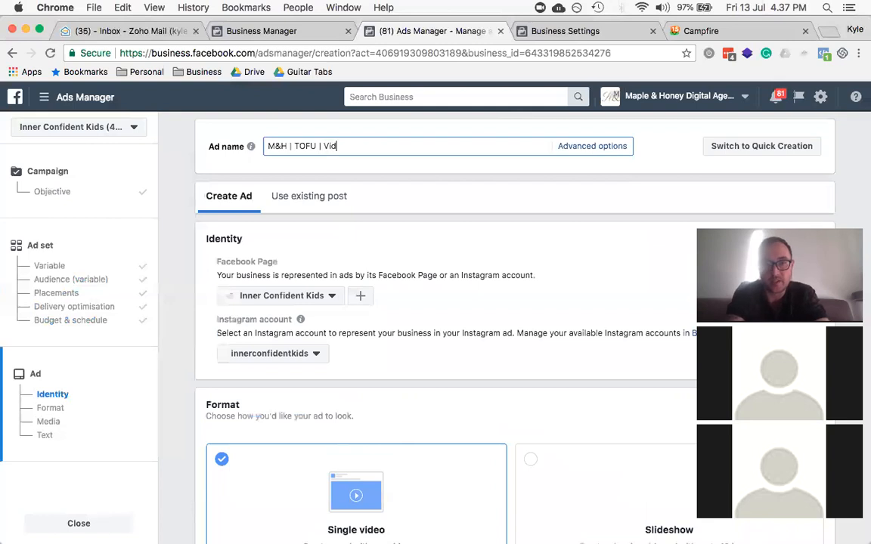
pyautogui.write('eo Post Promo')
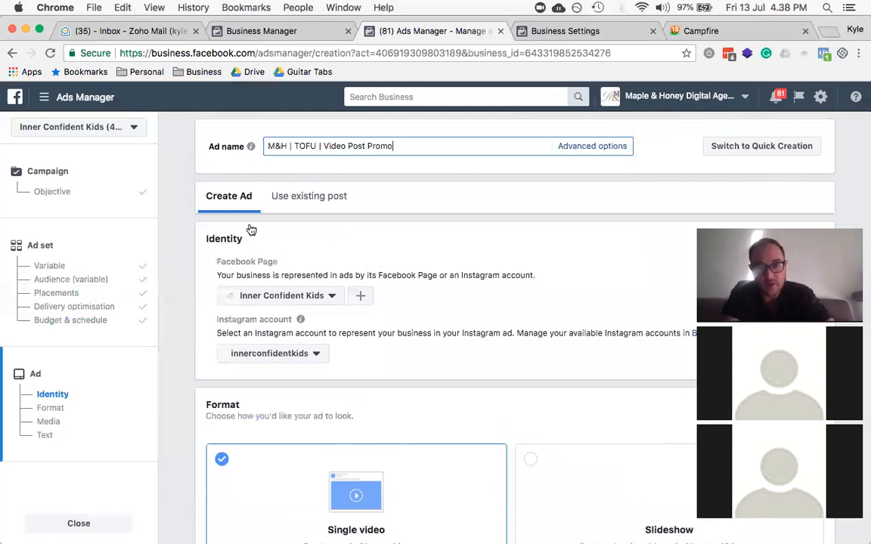
pyautogui.scroll(-3, 250, 229)
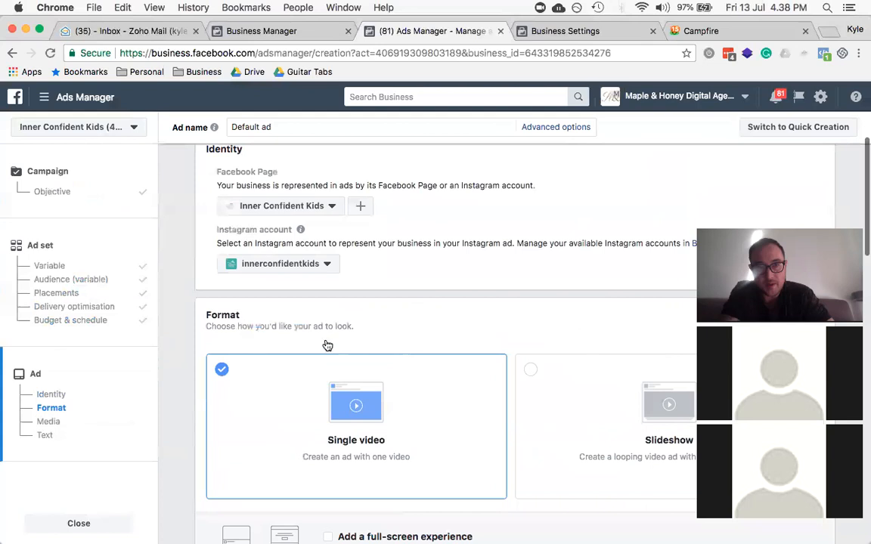
pyautogui.scroll(-5, 326, 344)
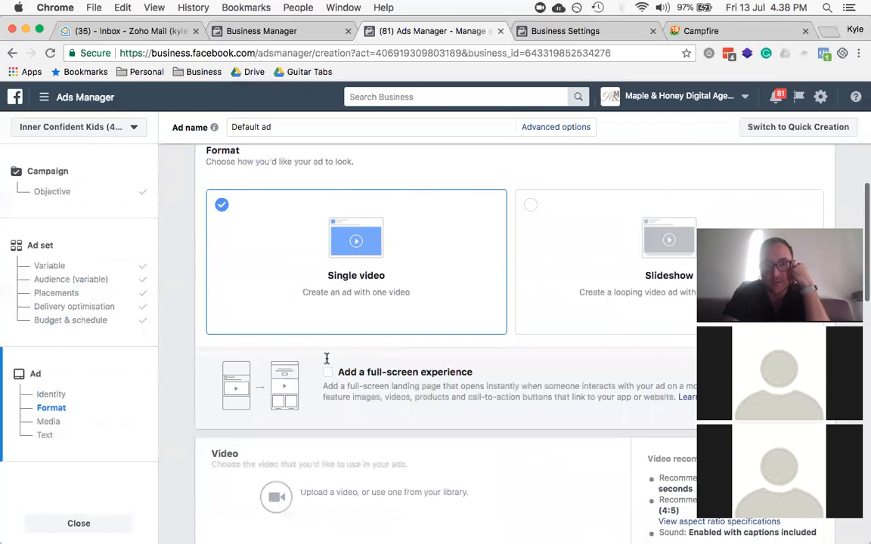
pyautogui.scroll(-1, 328, 352)
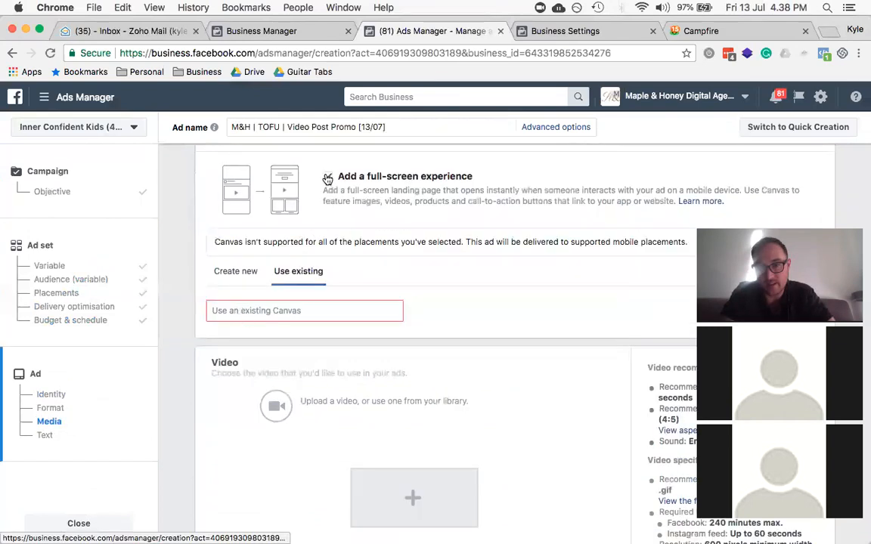
pyautogui.scroll(-5, 250, 186)
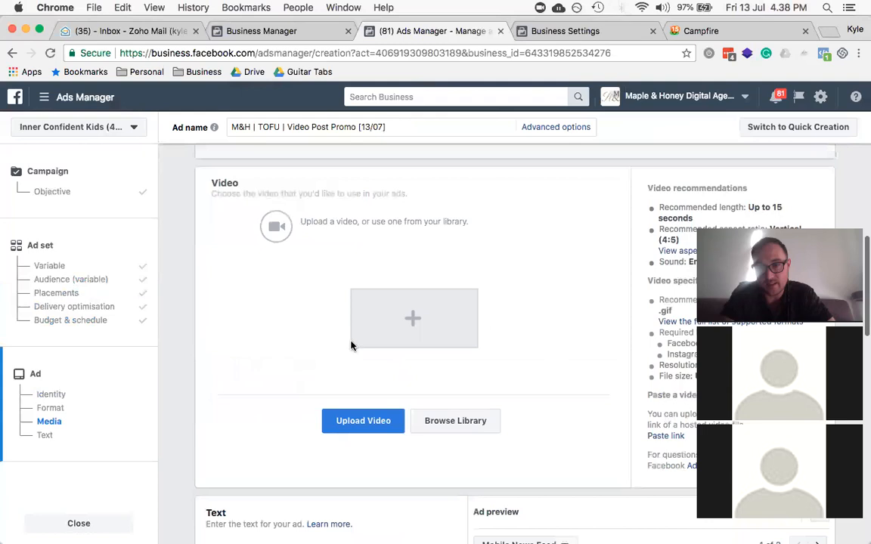
pyautogui.scroll(5, 350, 346)
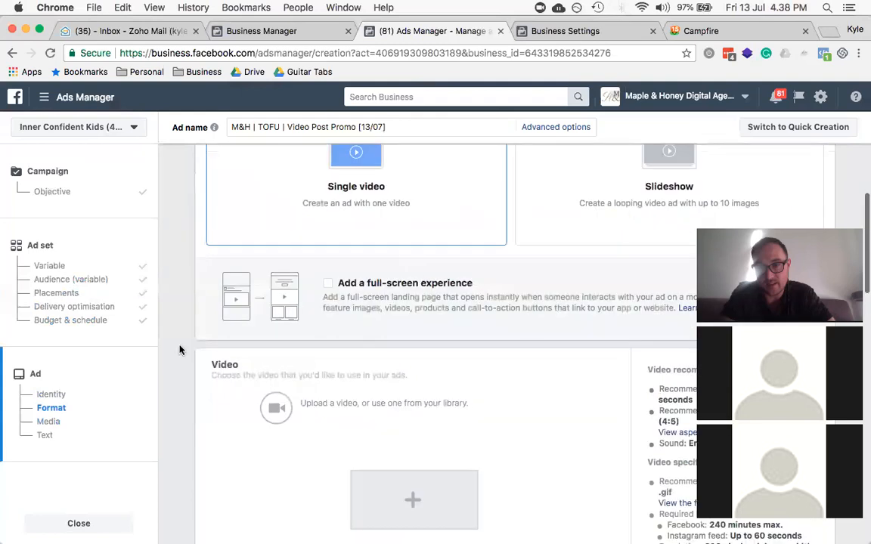
pyautogui.scroll(-4, 179, 350)
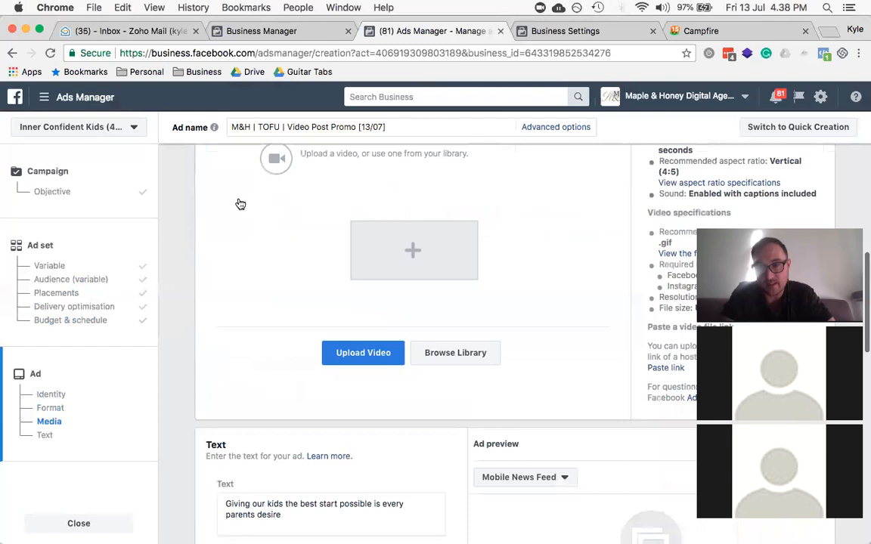
pyautogui.scroll(10, 249, 210)
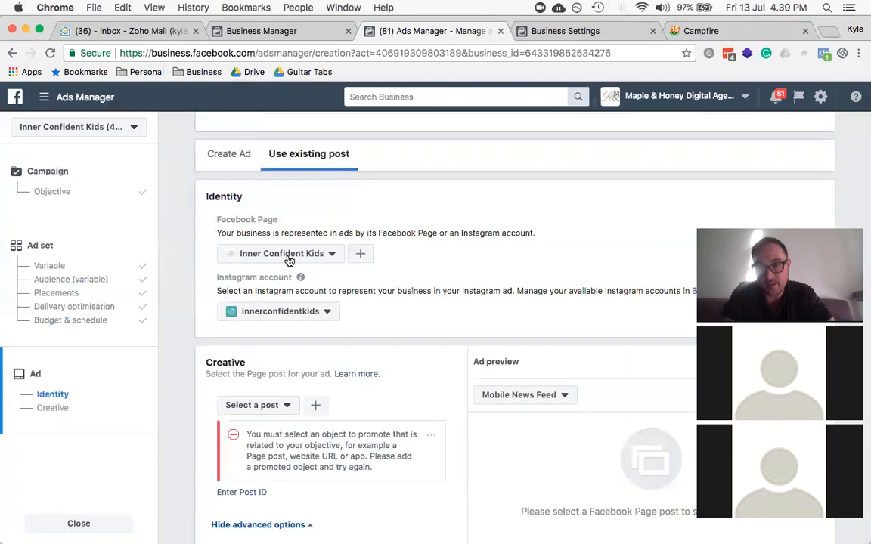
# Step: Check the Facebook Page list and keep Inner Confident Kids for the existing-post ad
pyautogui.click(289, 261)
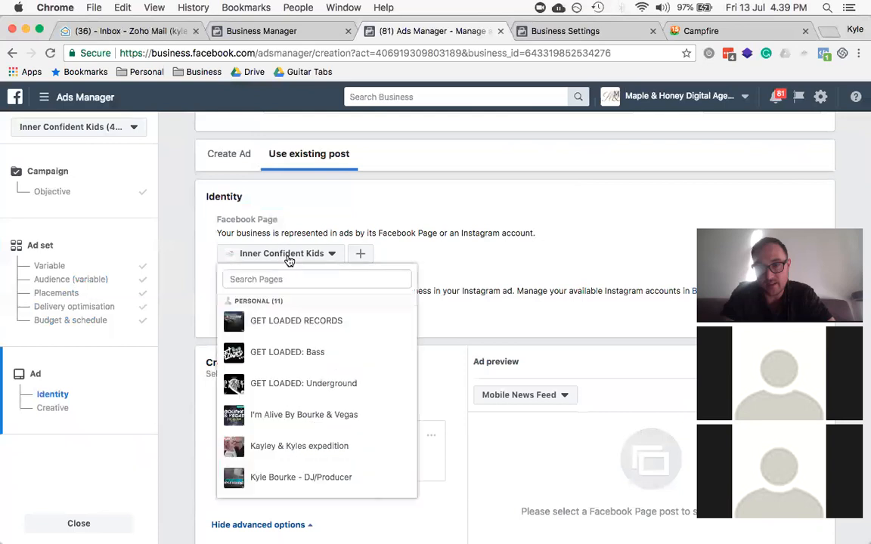
pyautogui.click(289, 261)
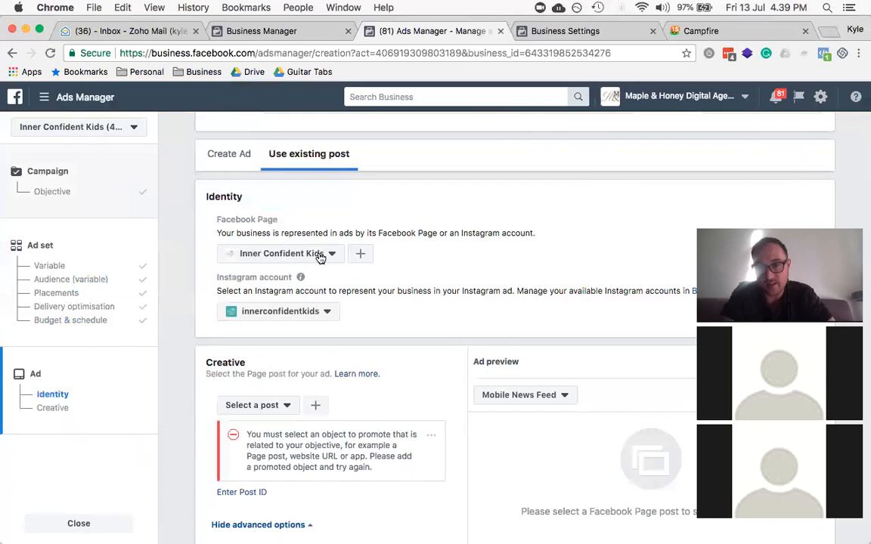
pyautogui.scroll(1, 318, 257)
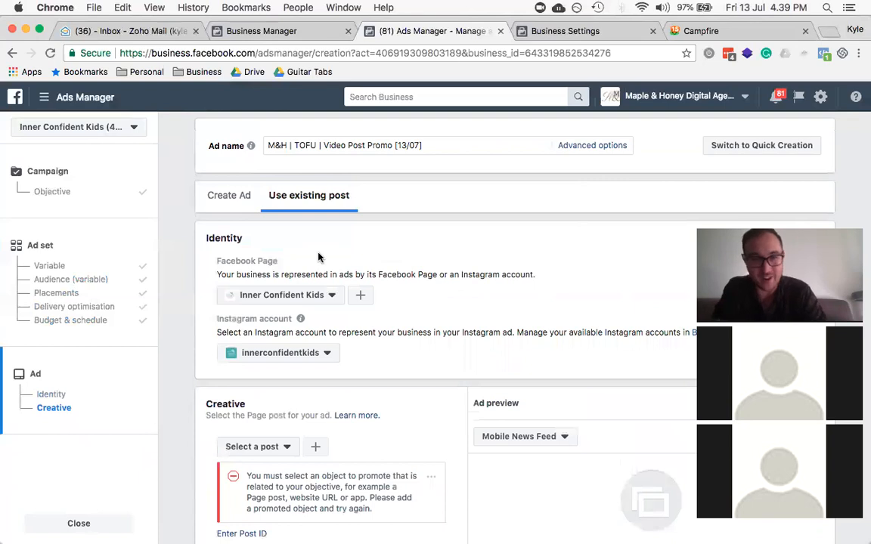
pyautogui.click(266, 297)
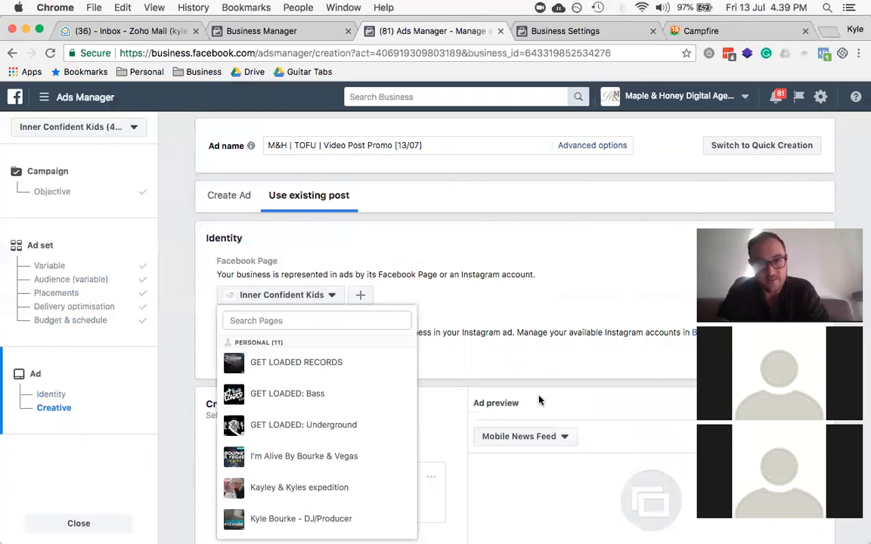
pyautogui.scroll(-5, 491, 125)
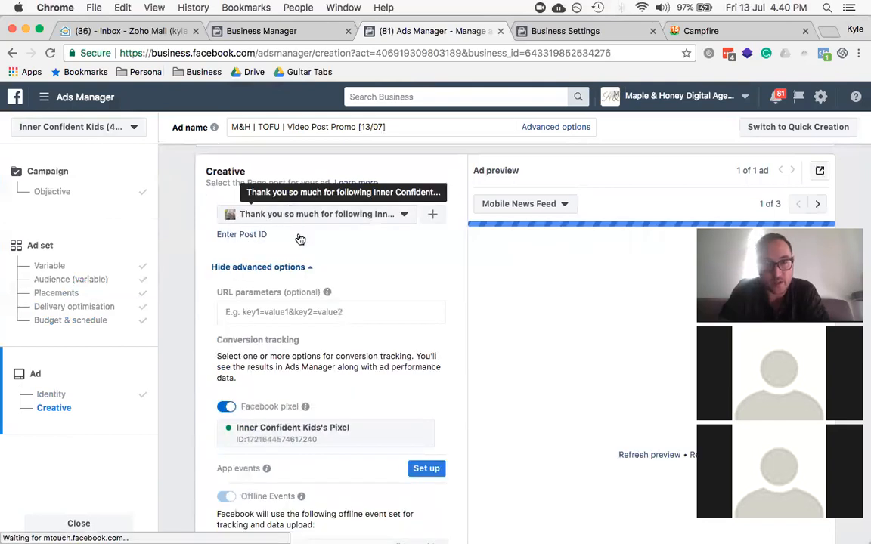
# Step: Select the 'Thank you so much for following…' post and check other preview placements
pyautogui.scroll(-1, 417, 270)
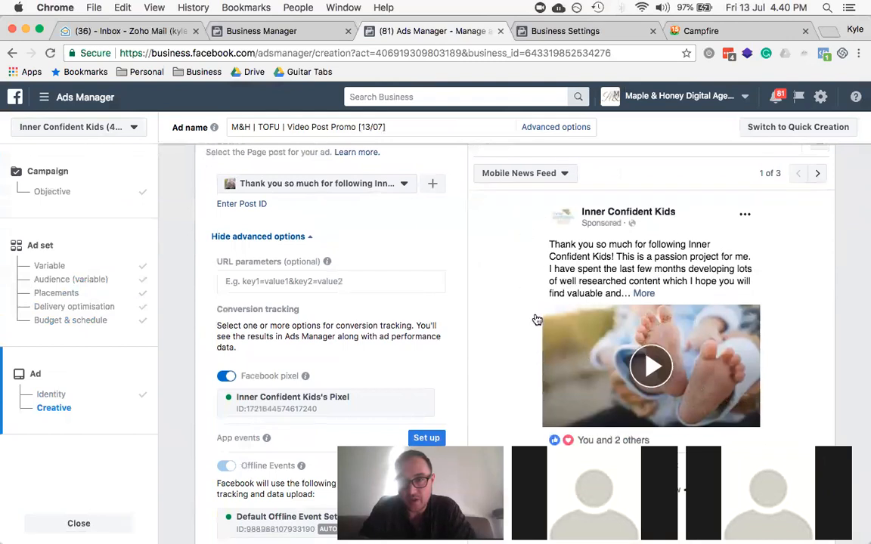
pyautogui.scroll(1, 558, 238)
pyautogui.click(561, 224)
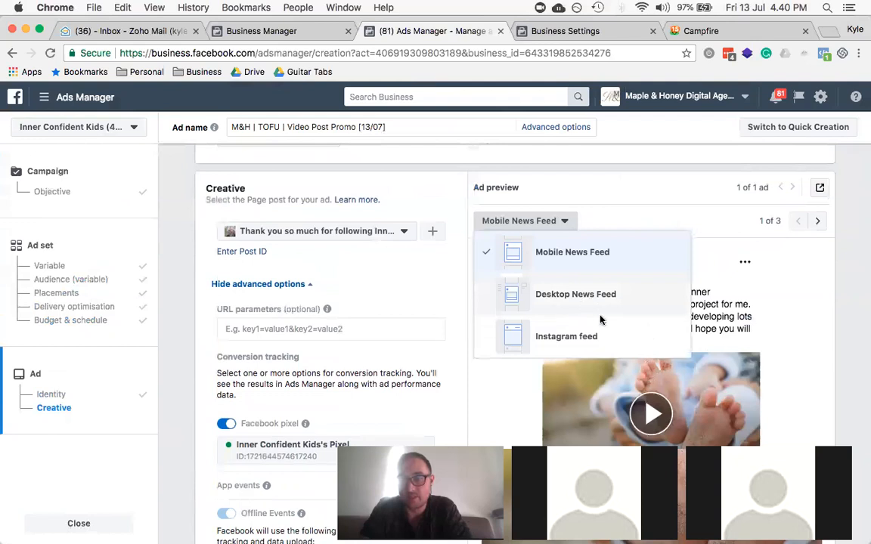
# Step: Switch the ad preview to the Instagram feed placement
pyautogui.scroll(-2, 492, 293)
pyautogui.click(492, 292)
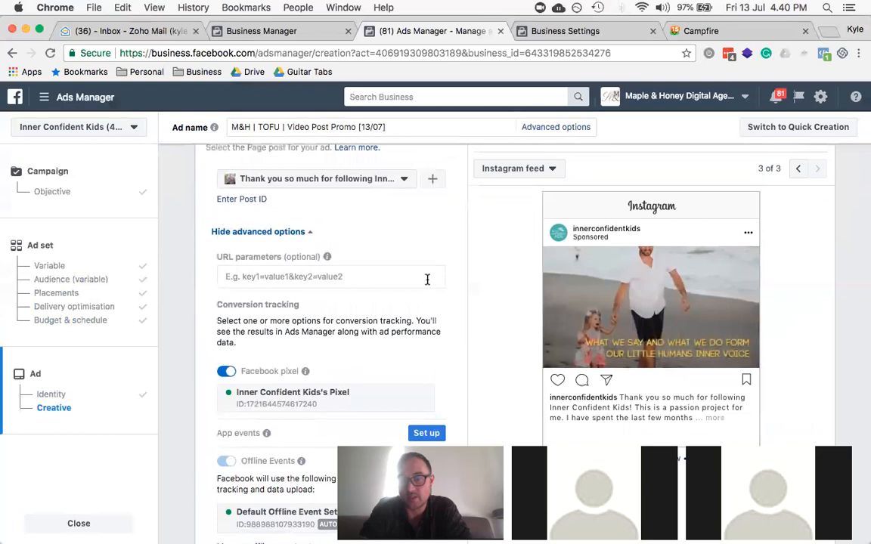
pyautogui.scroll(1, 463, 245)
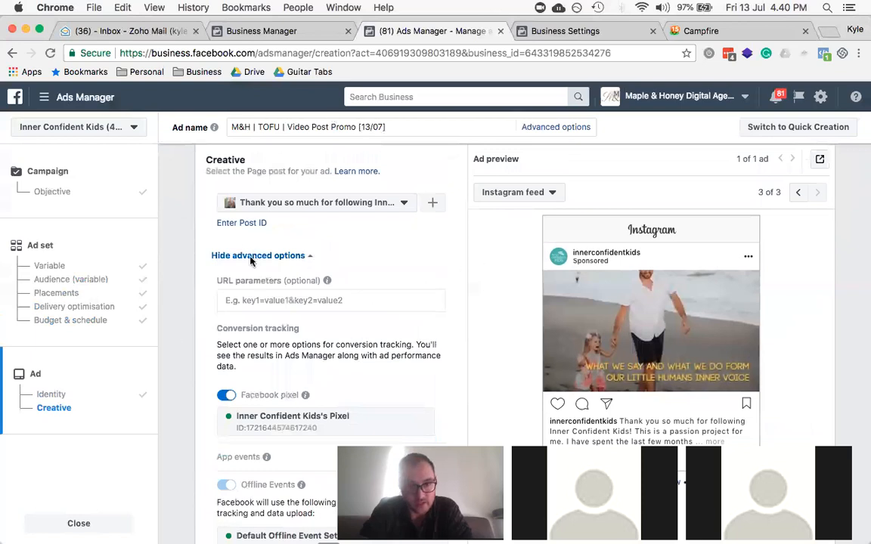
pyautogui.scroll(-3, 252, 260)
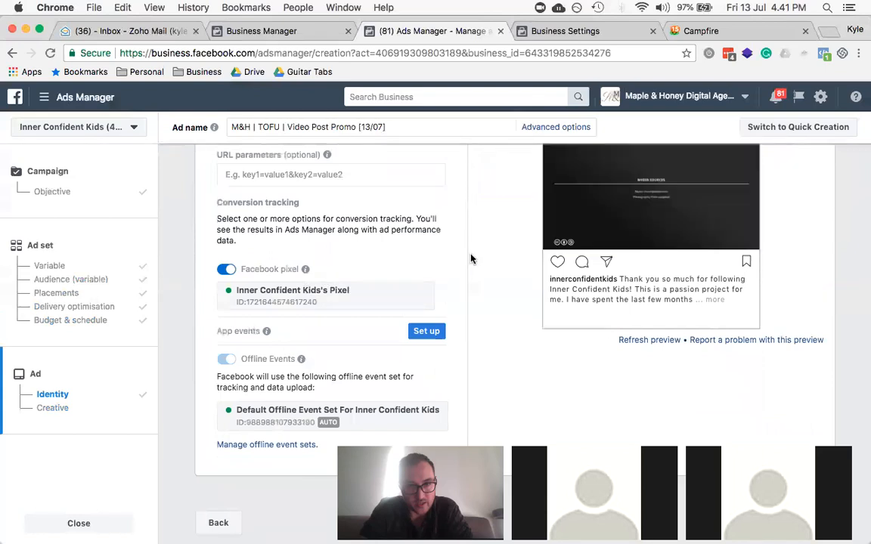
# Step: Scroll down the ad form to reach the Review button
pyautogui.scroll(-1, 470, 259)
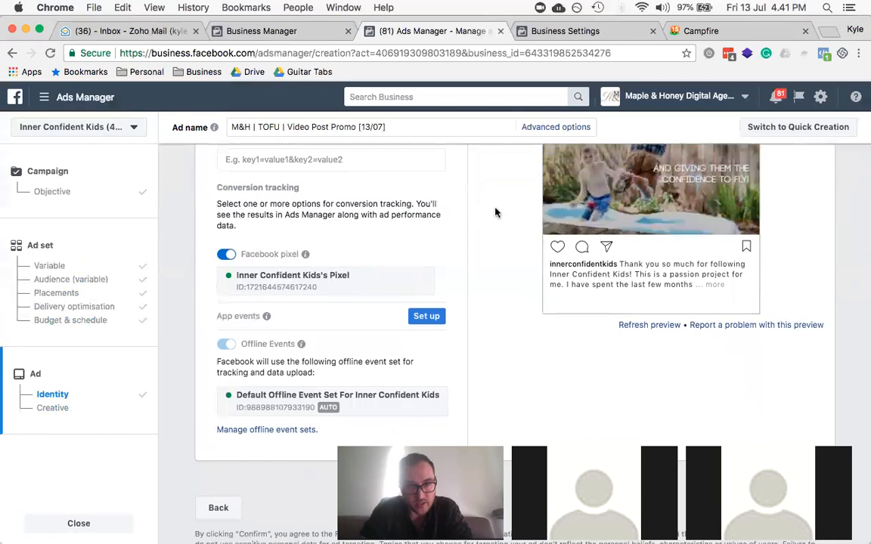
pyautogui.scroll(-1, 458, 158)
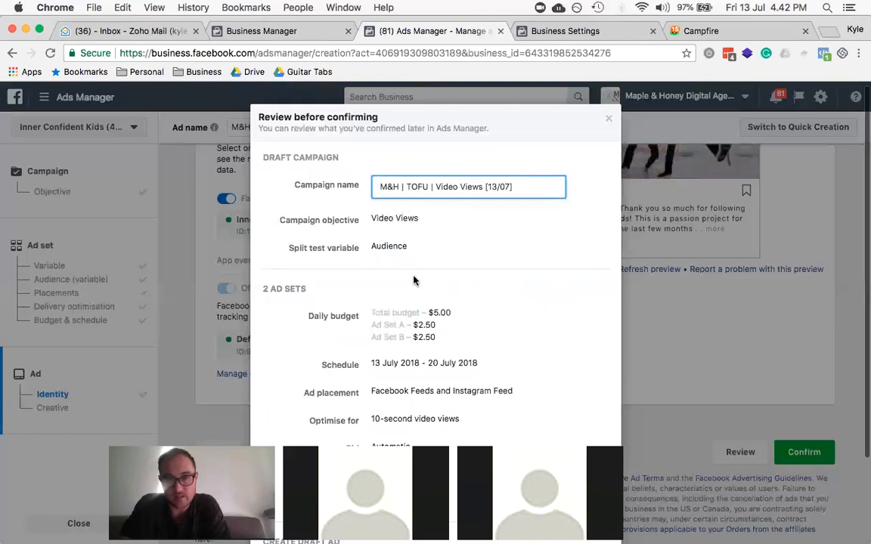
# Step: Confirm the draft campaign, ad sets and ad from the review dialog
pyautogui.scroll(-3, 436, 283)
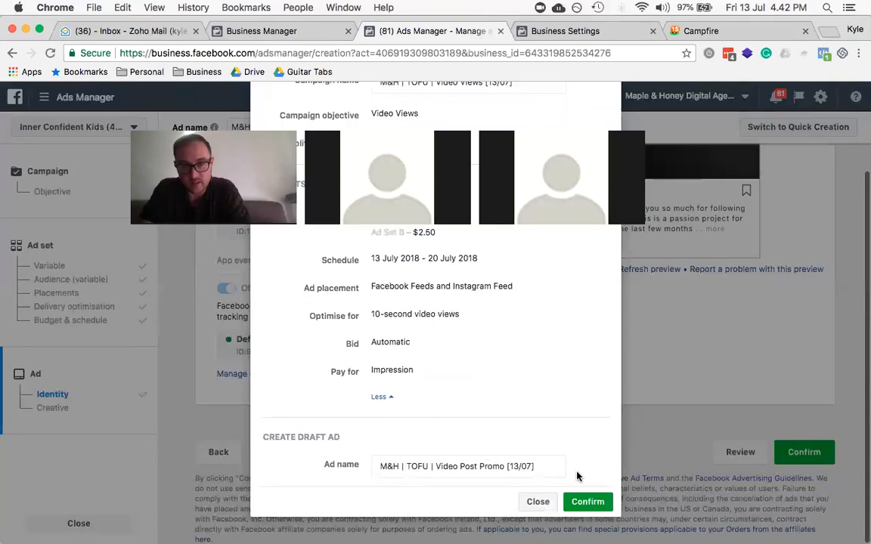
pyautogui.click(587, 502)
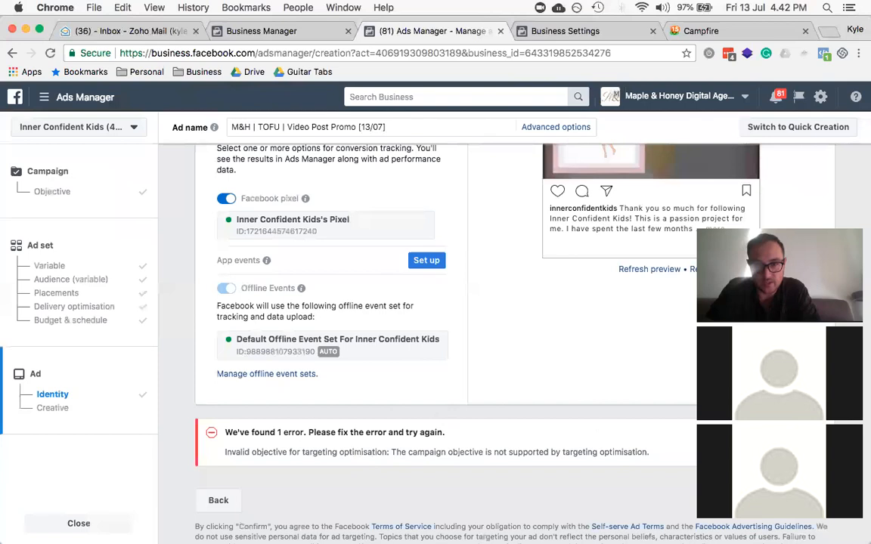
# Step: Close the ad creation form to go back to the campaigns list
pyautogui.scroll(-2, 514, 340)
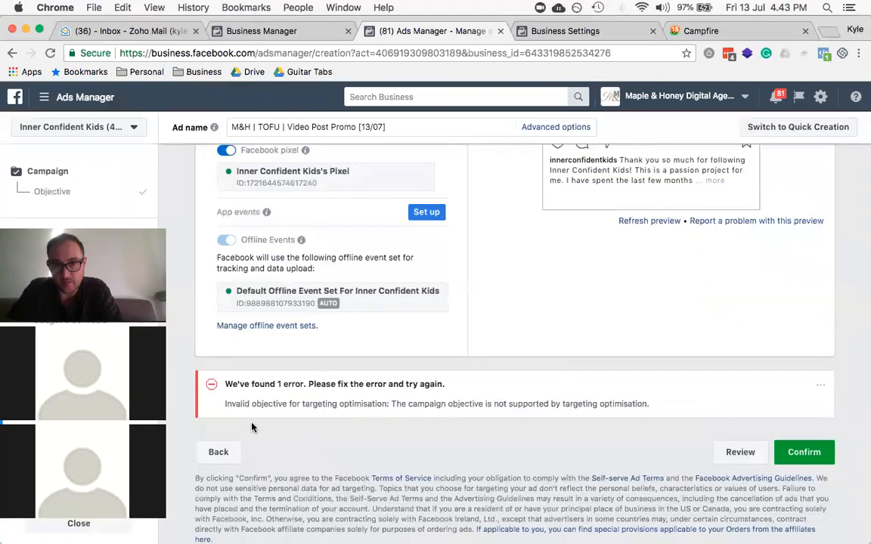
pyautogui.click(75, 526)
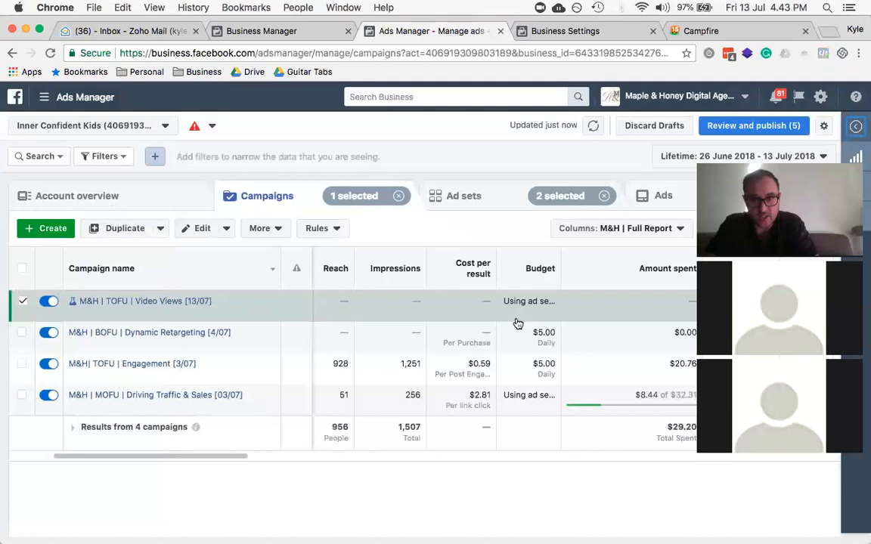
# Step: Close the Video Views campaign editing pane to see the full campaigns table
pyautogui.press('super+e')
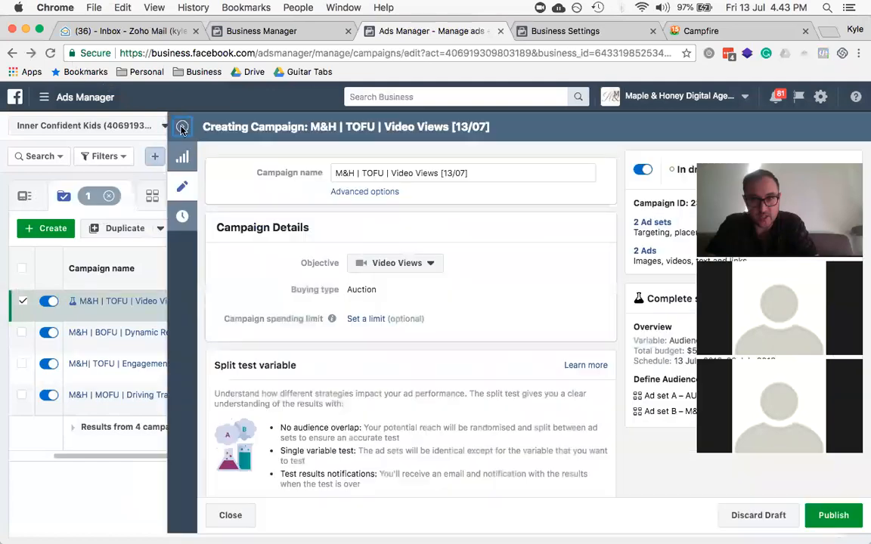
pyautogui.click(124, 244)
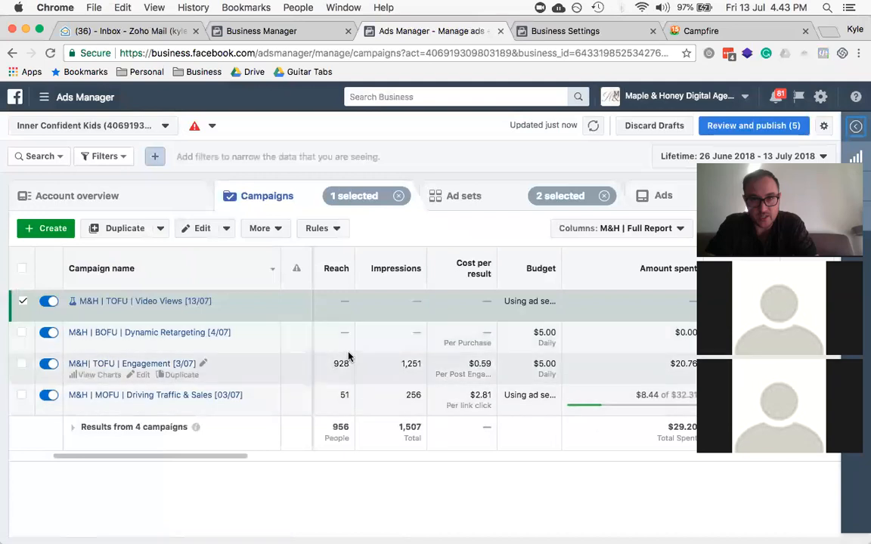
pyautogui.hscroll(-2, 349, 356)
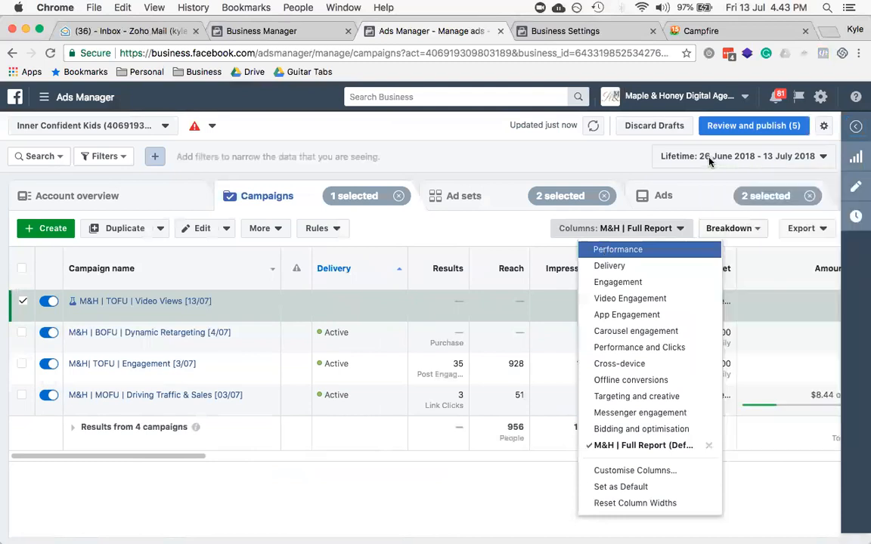
# Step: Apply the Performance column preset and review the campaign metrics
pyautogui.press('Return')
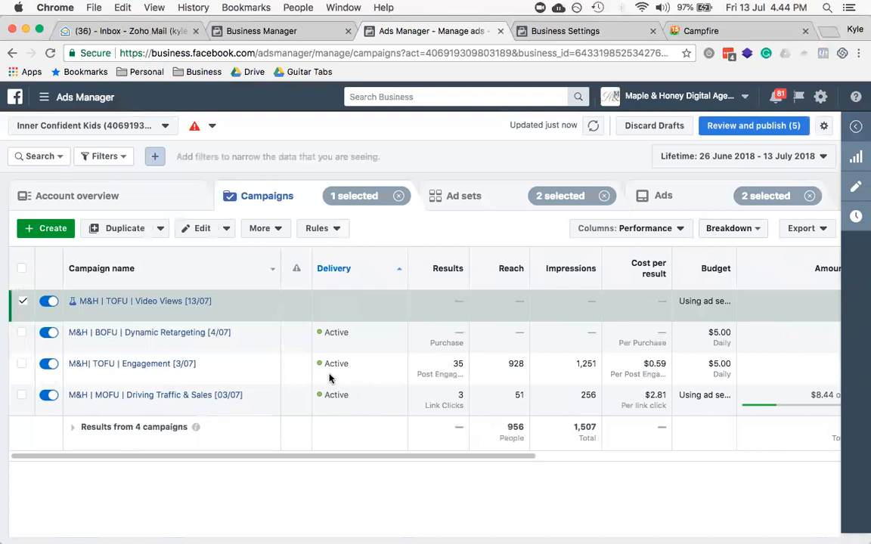
pyautogui.scroll(1, 398, 409)
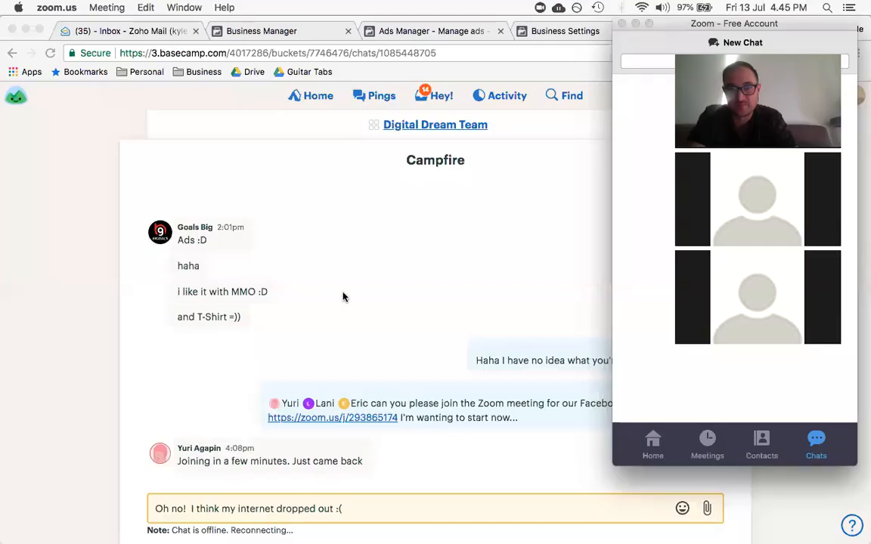
# Step: Go back from Business Settings to the Ads Manager campaigns table showing four campaigns, $29.20 spent
pyautogui.click(44, 396)
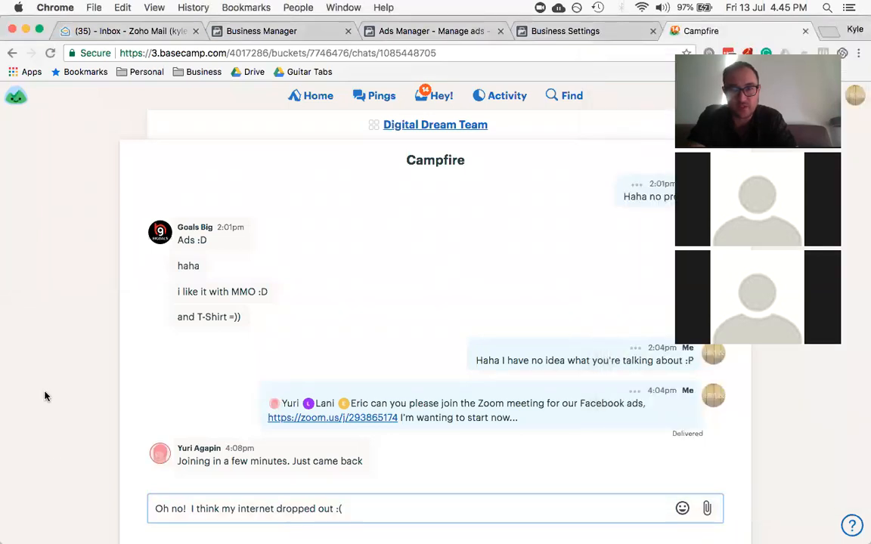
pyautogui.hotkey('ctrl', 'shift', 'Tab')
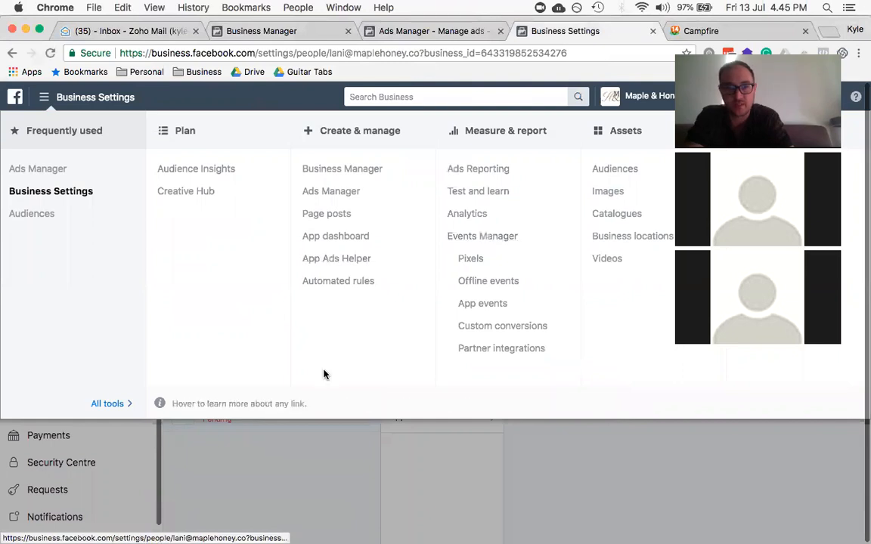
pyautogui.hotkey('ctrl', 'shift', 'Tab')
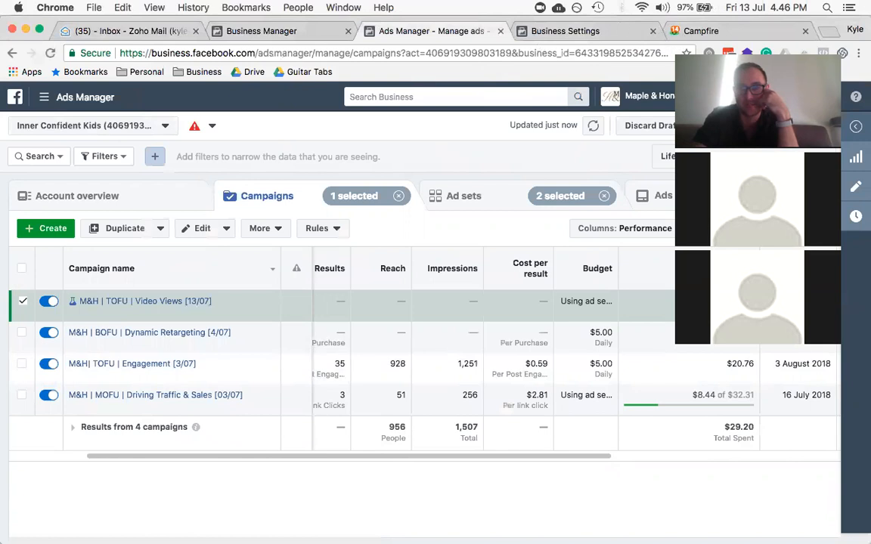
pyautogui.hscroll(-5, 347, 346)
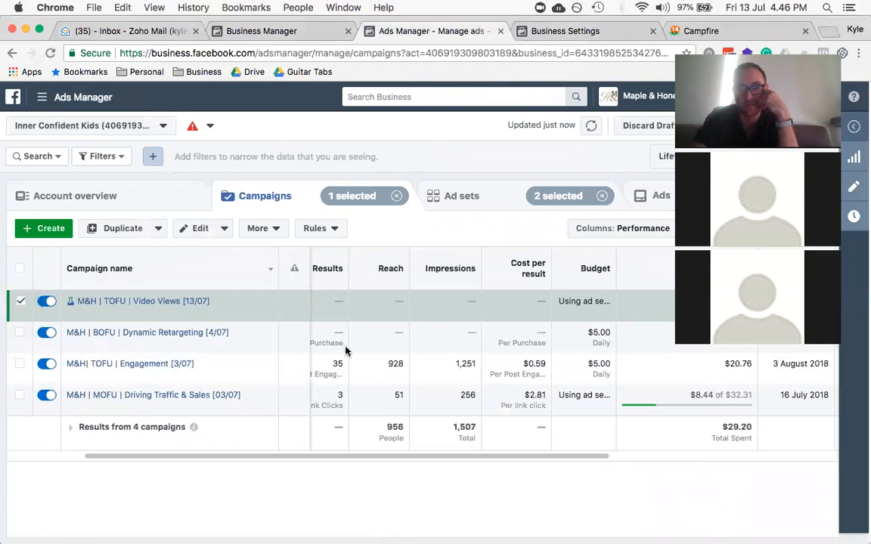
pyautogui.rightClick(346, 344)
pyautogui.click(449, 35)
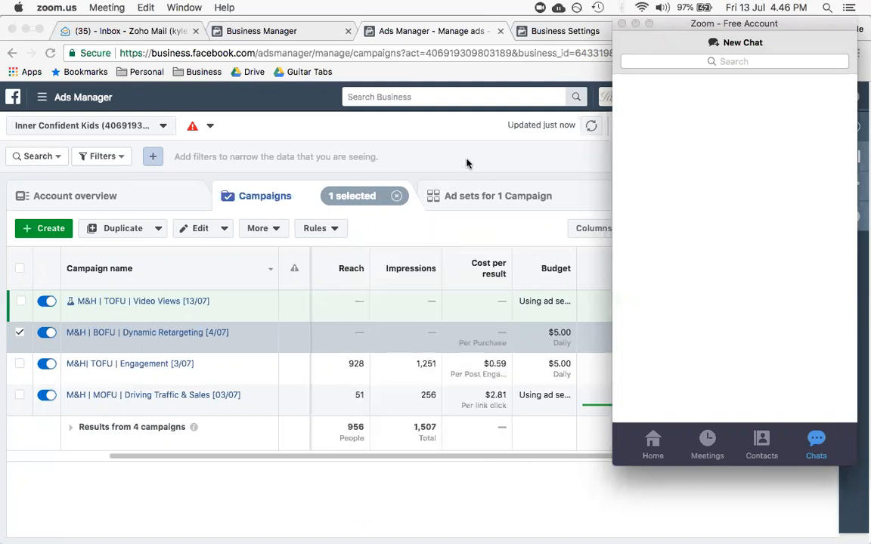
pyautogui.click(466, 163)
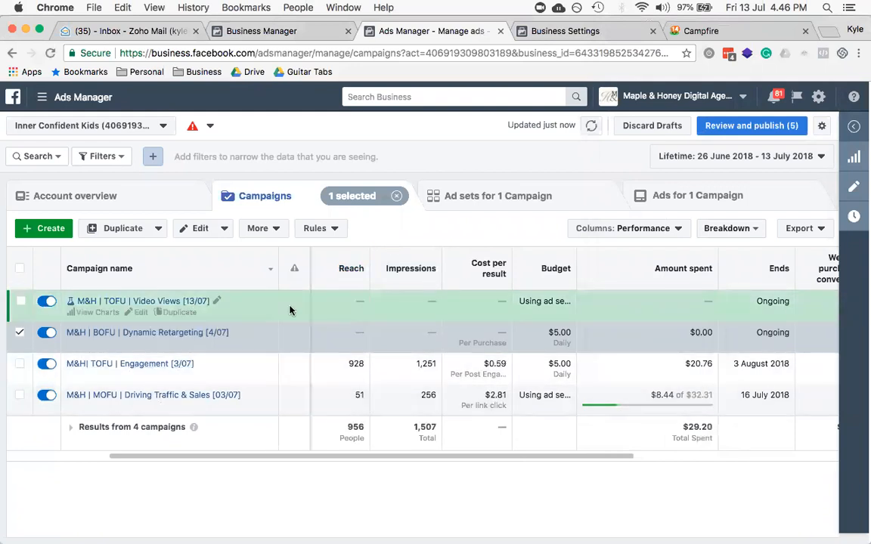
pyautogui.hscroll(5, 290, 310)
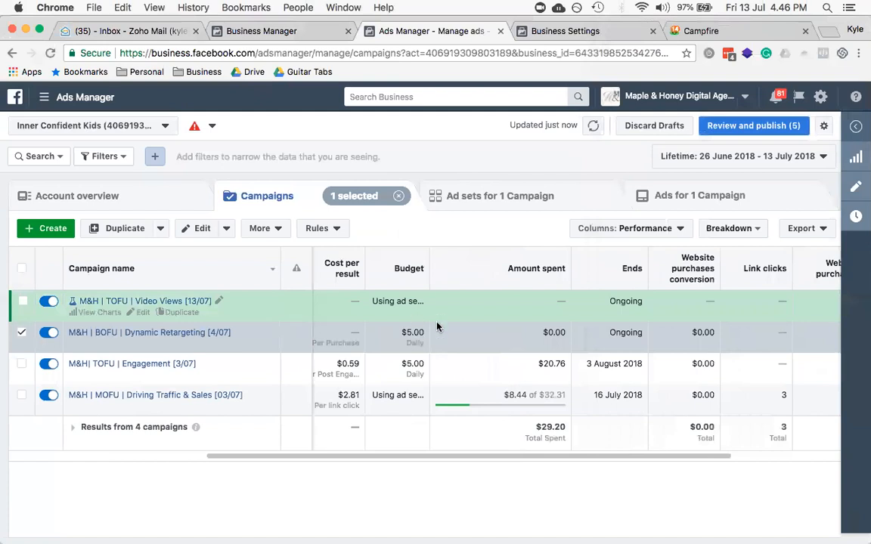
pyautogui.hscroll(2, 446, 367)
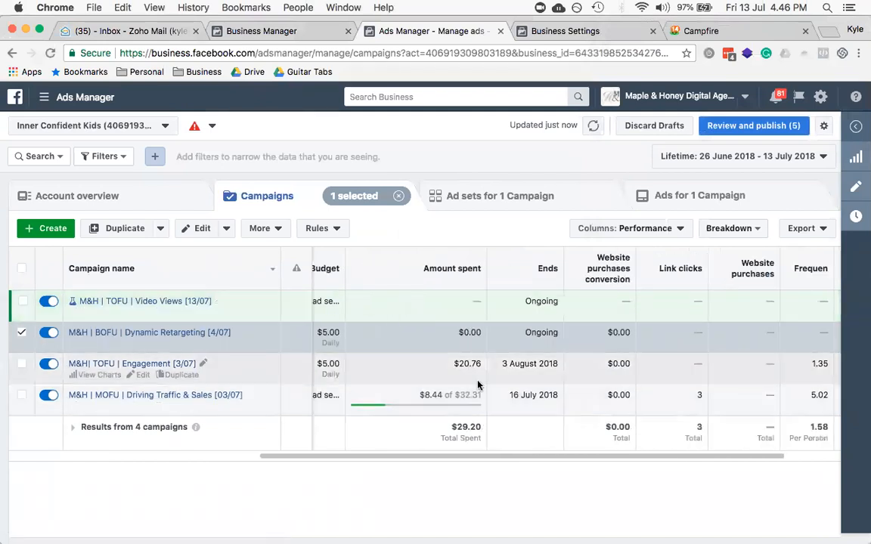
pyautogui.hscroll(-7, 476, 383)
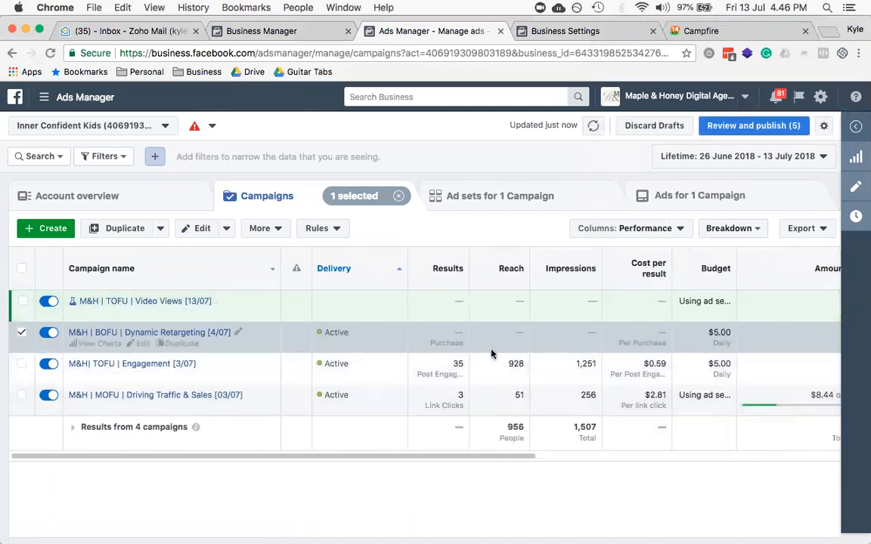
pyautogui.hscroll(3, 582, 367)
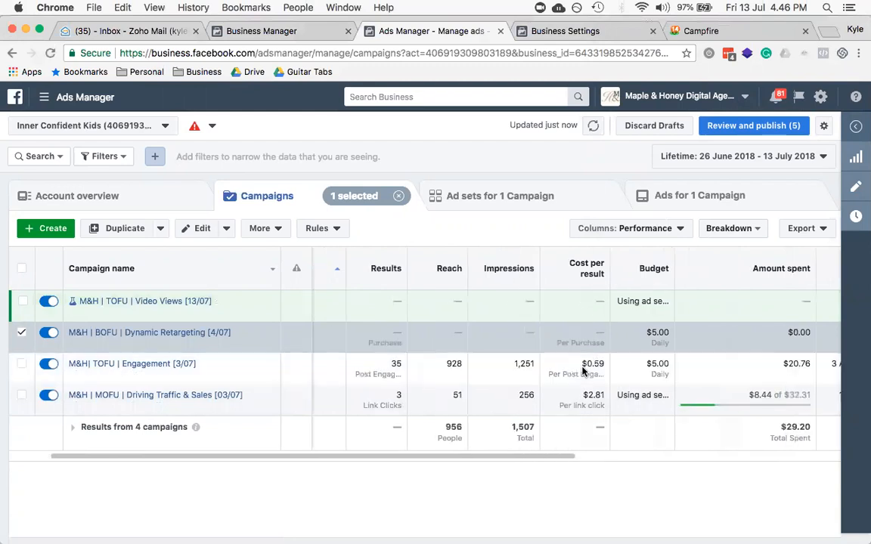
pyautogui.hscroll(6, 582, 371)
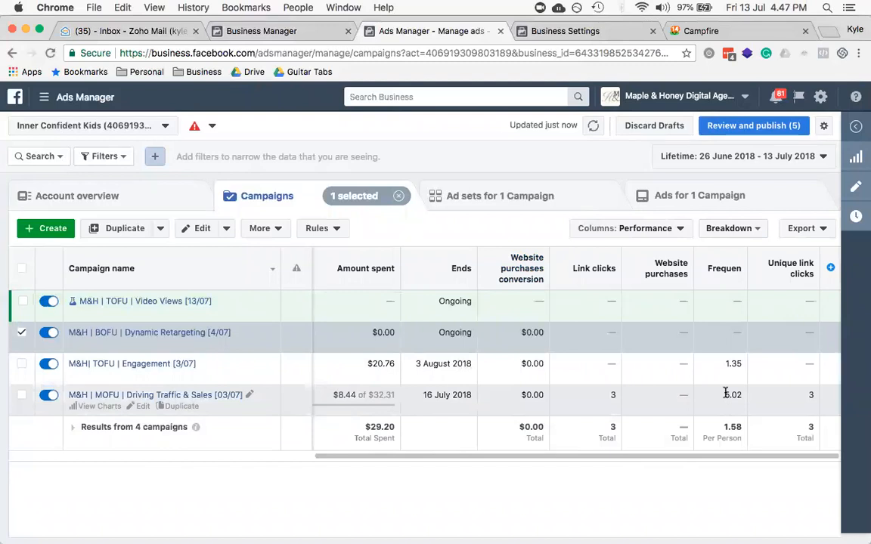
pyautogui.doubleClick(732, 395)
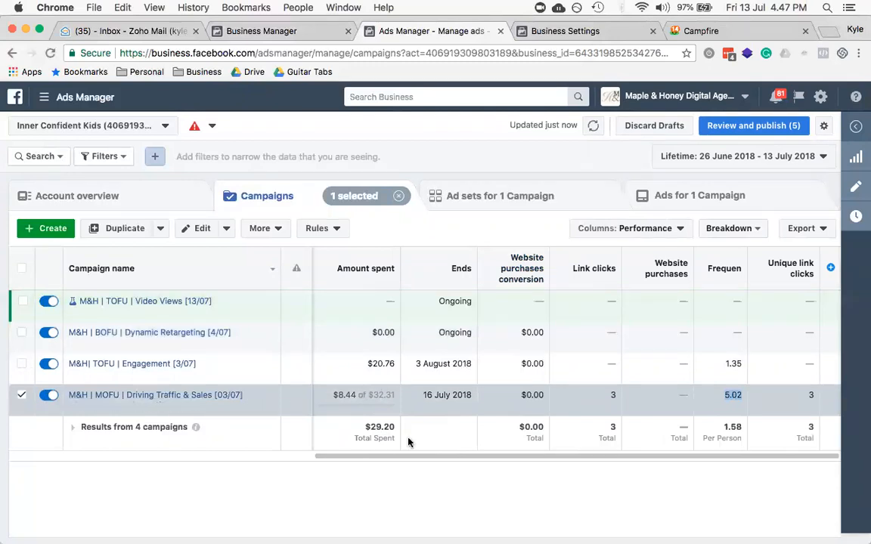
pyautogui.hscroll(-10, 433, 396)
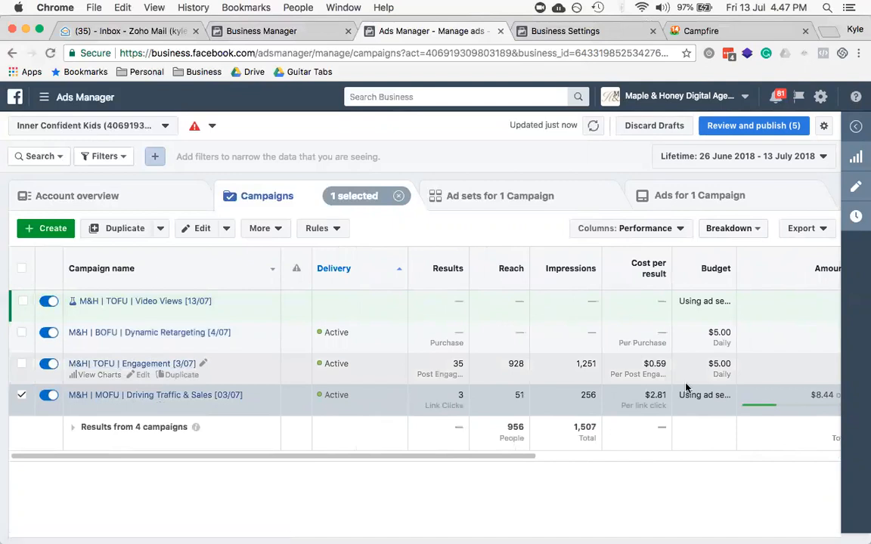
pyautogui.hscroll(4, 493, 360)
pyautogui.hscroll(2, 483, 348)
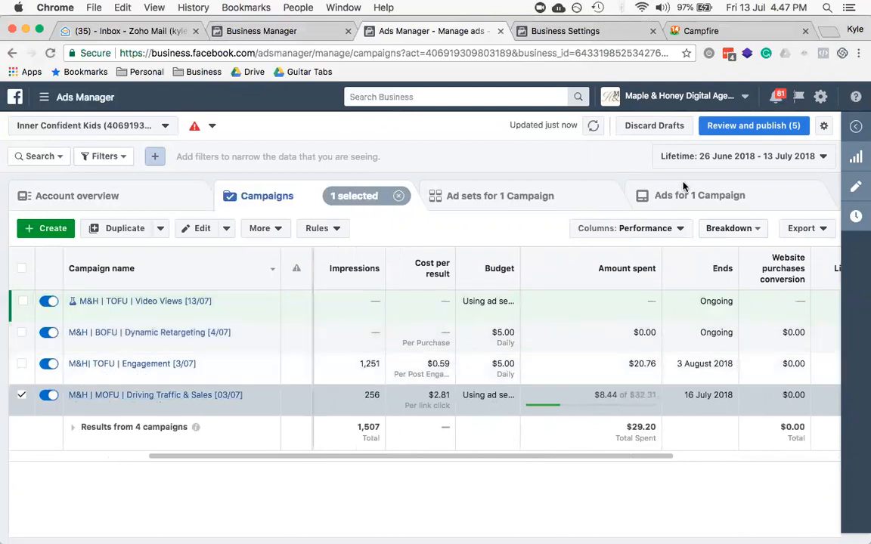
# Step: Apply the M&H | Full Report column preset and scroll right through the campaign metrics
pyautogui.click(664, 229)
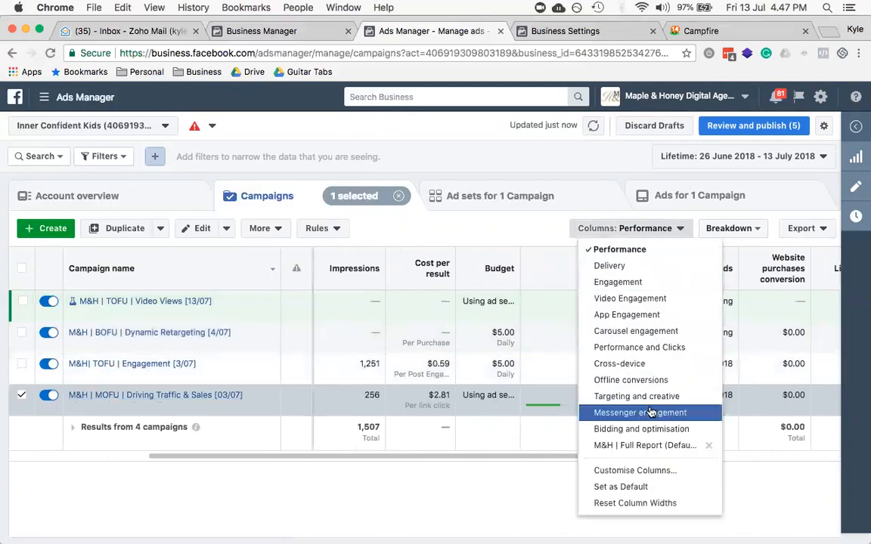
pyautogui.click(638, 446)
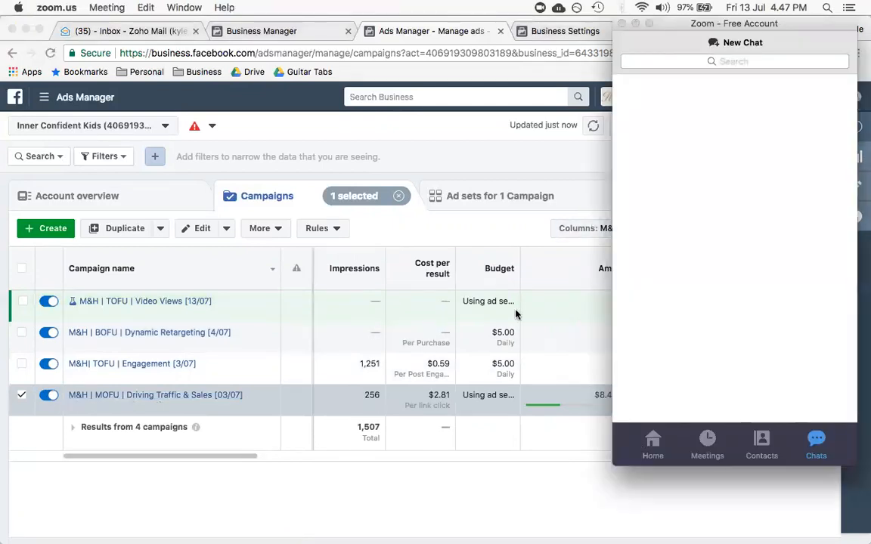
pyautogui.click(461, 335)
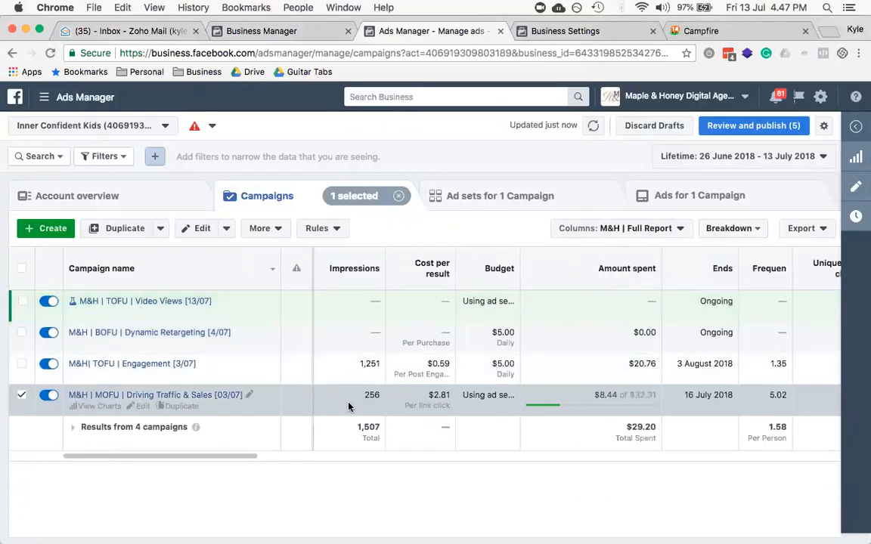
pyautogui.hscroll(5, 348, 407)
pyautogui.hscroll(5, 347, 407)
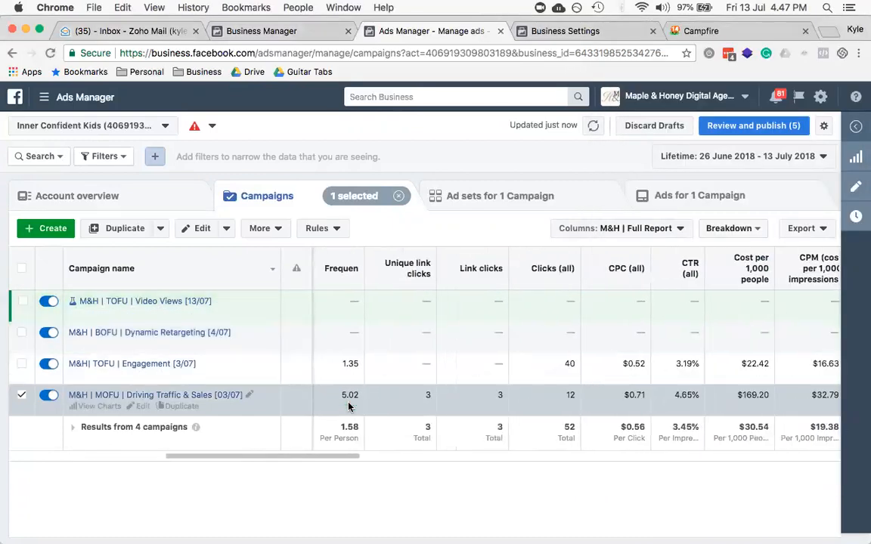
pyautogui.hscroll(3, 483, 394)
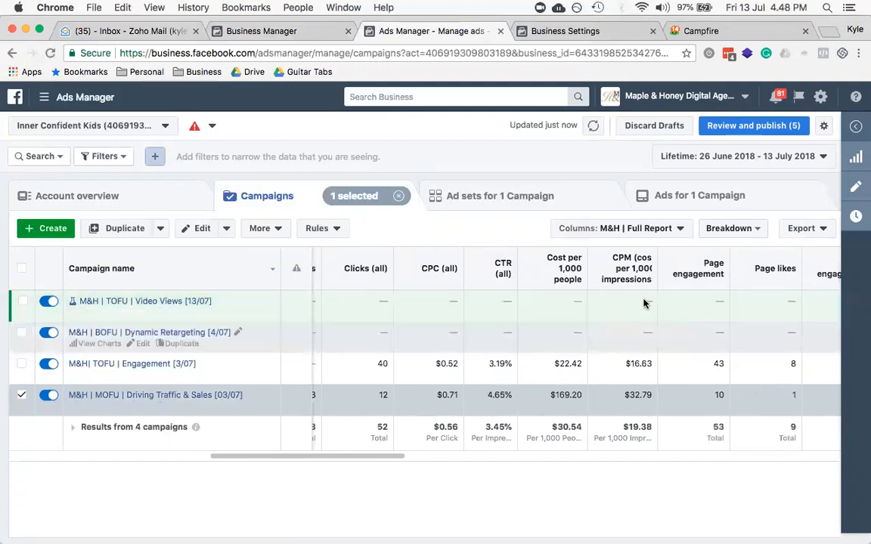
pyautogui.moveTo(508, 271)
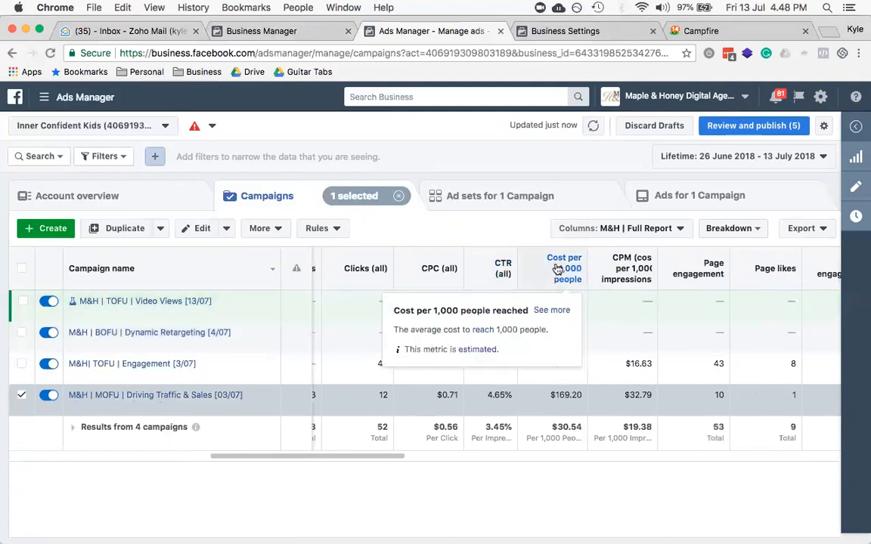
pyautogui.moveTo(644, 271)
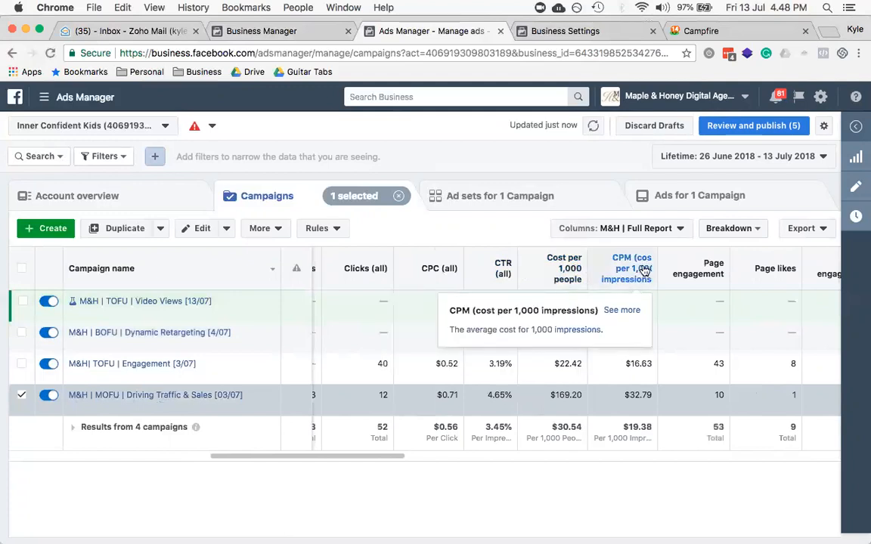
pyautogui.tripleClick(557, 394)
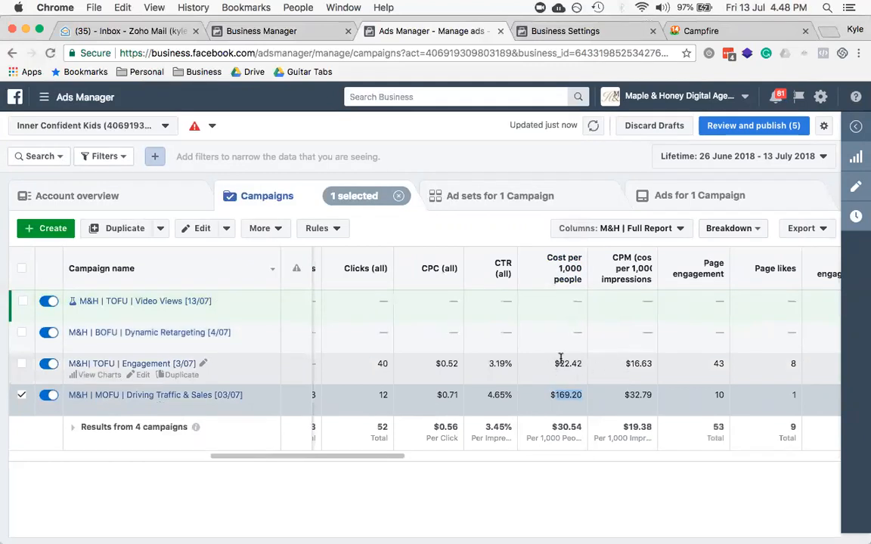
pyautogui.doubleClick(560, 362)
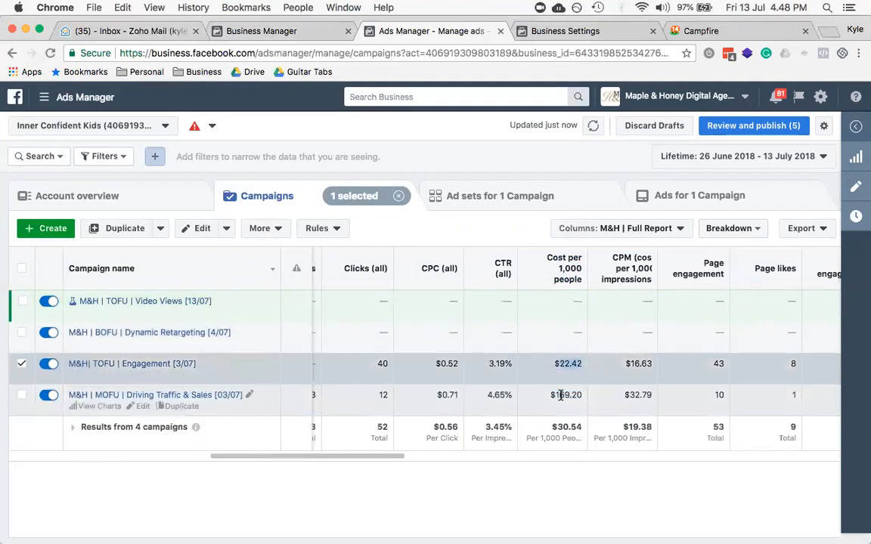
pyautogui.doubleClick(560, 395)
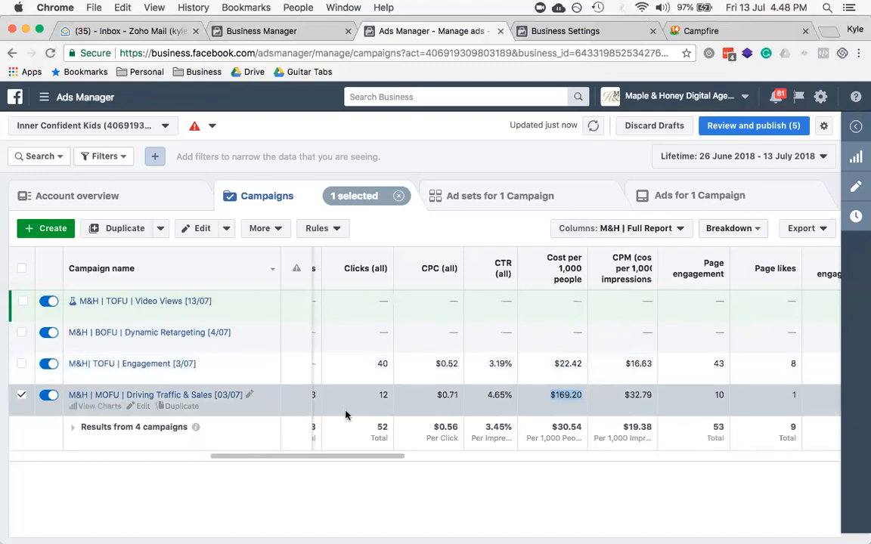
pyautogui.hscroll(-10, 345, 415)
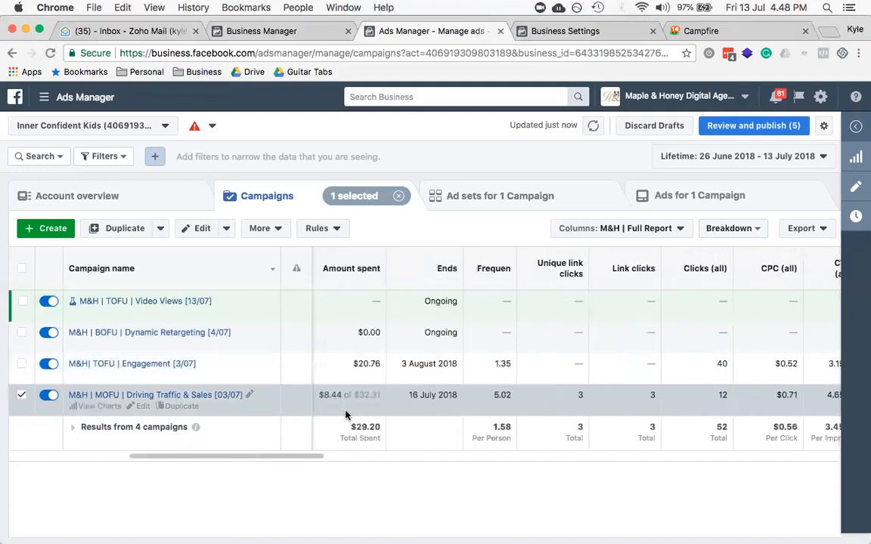
pyautogui.hscroll(-5, 346, 414)
pyautogui.hscroll(15, 346, 414)
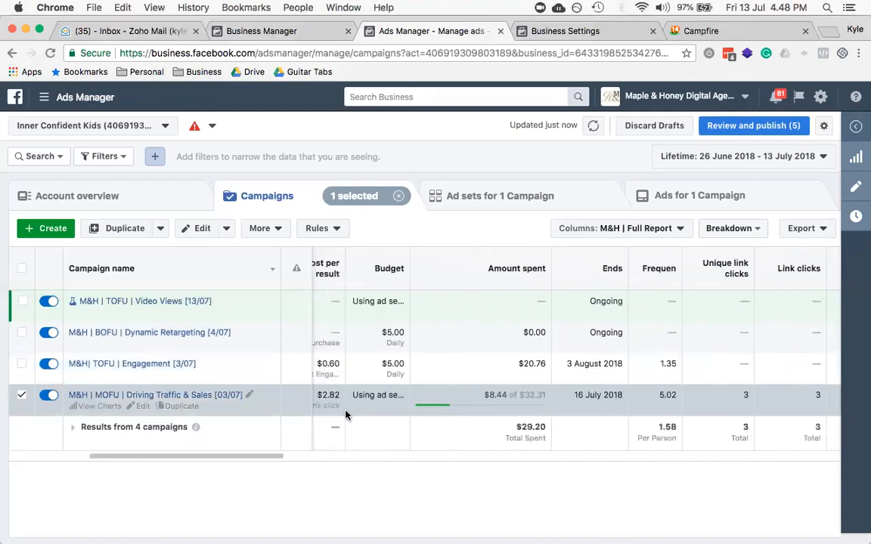
pyautogui.hscroll(3, 345, 414)
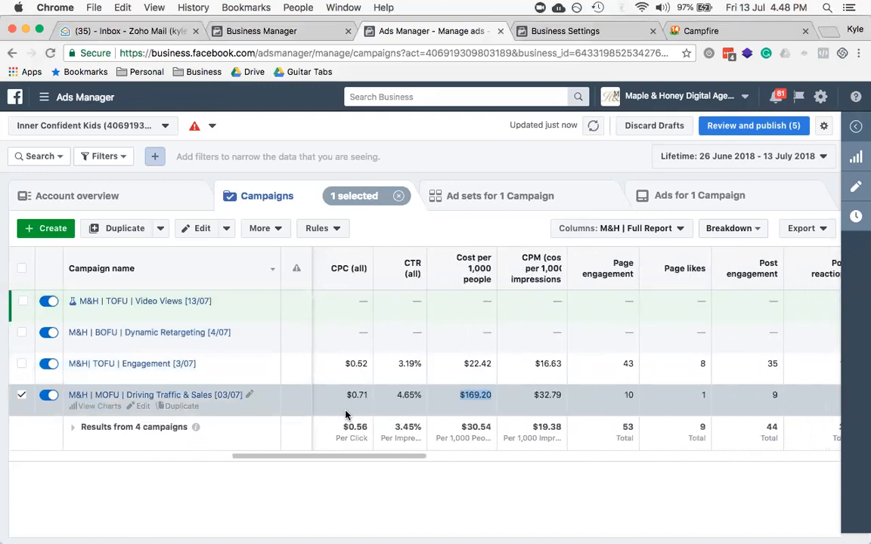
pyautogui.hscroll(3, 345, 414)
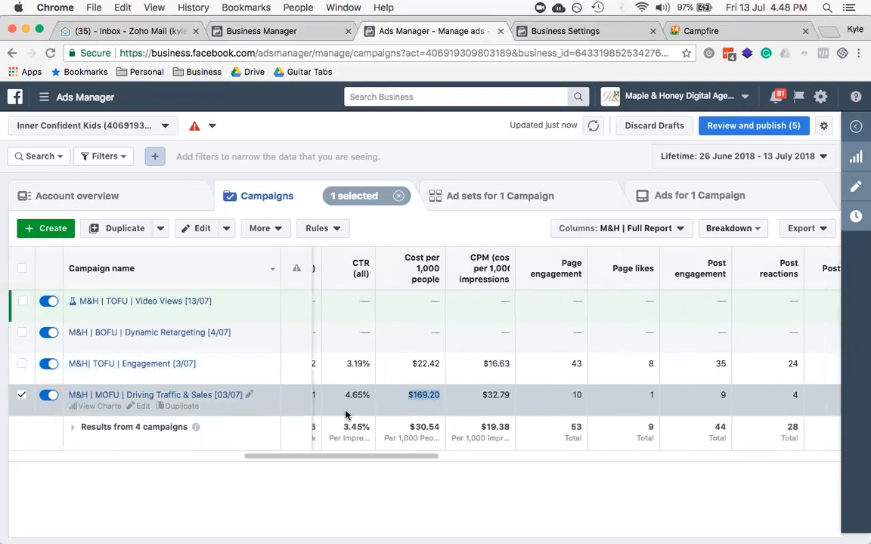
pyautogui.hscroll(15, 345, 414)
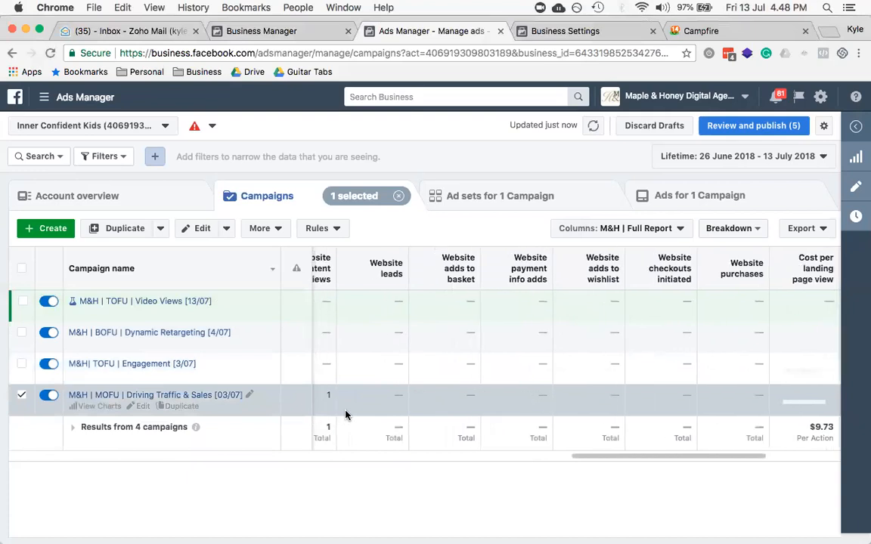
pyautogui.hscroll(-10, 345, 415)
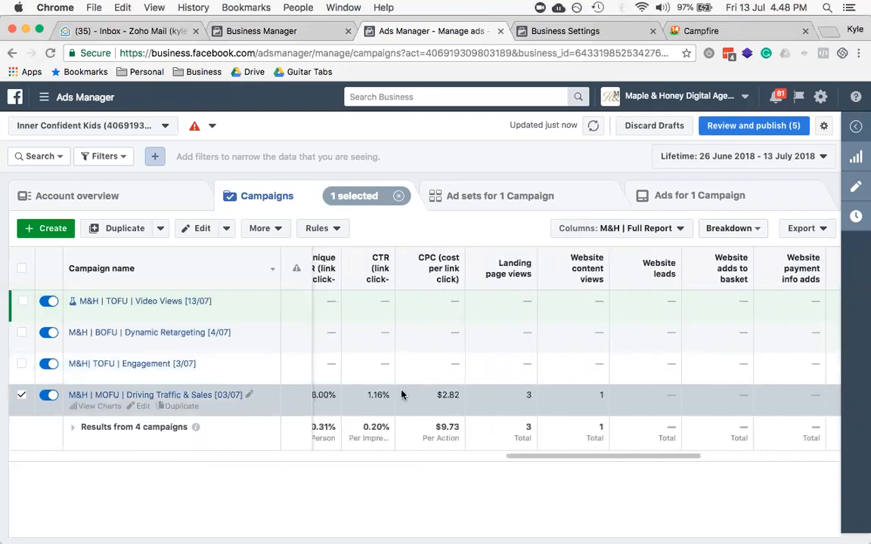
pyautogui.hscroll(-5, 402, 395)
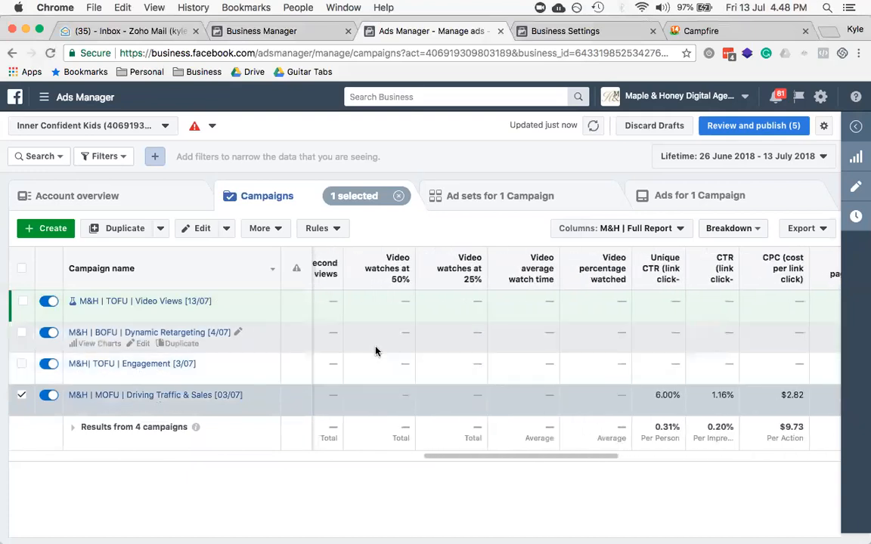
pyautogui.hscroll(-6, 376, 350)
pyautogui.hscroll(-4, 376, 350)
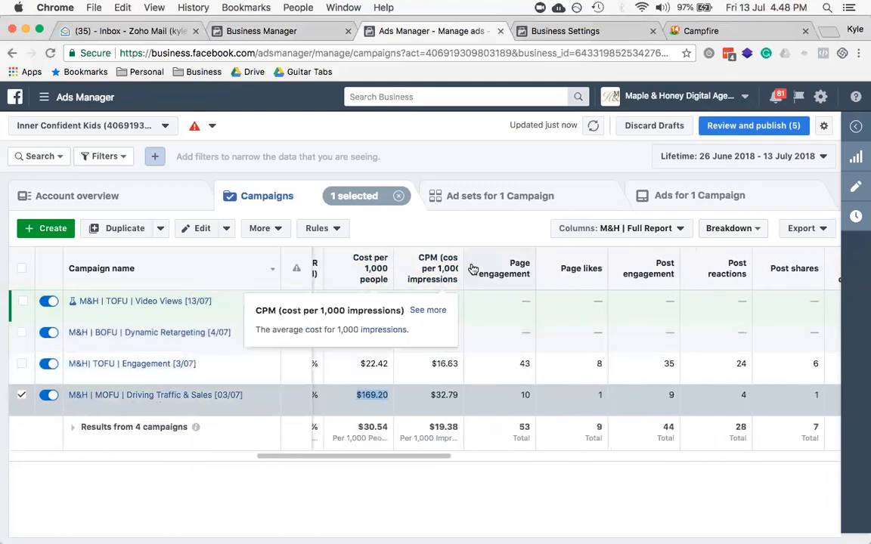
pyautogui.moveTo(385, 275)
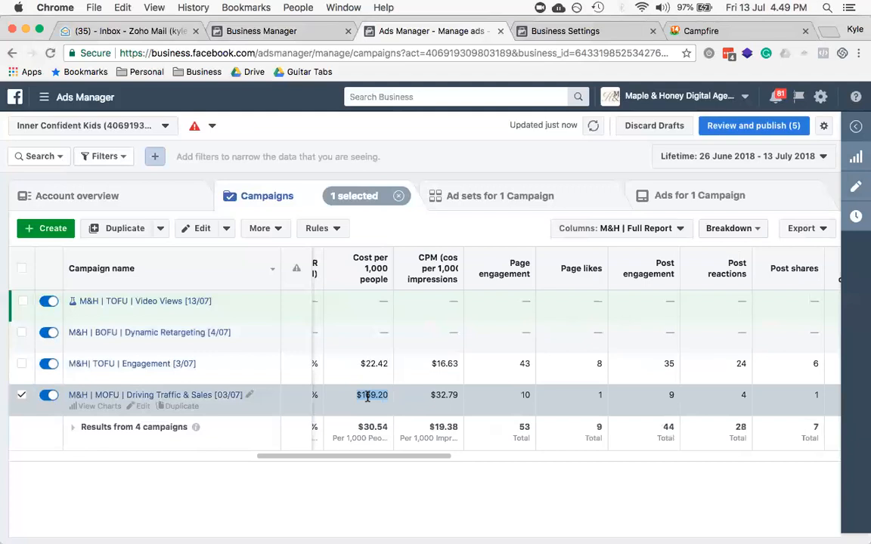
pyautogui.moveTo(446, 288)
pyautogui.moveTo(450, 270)
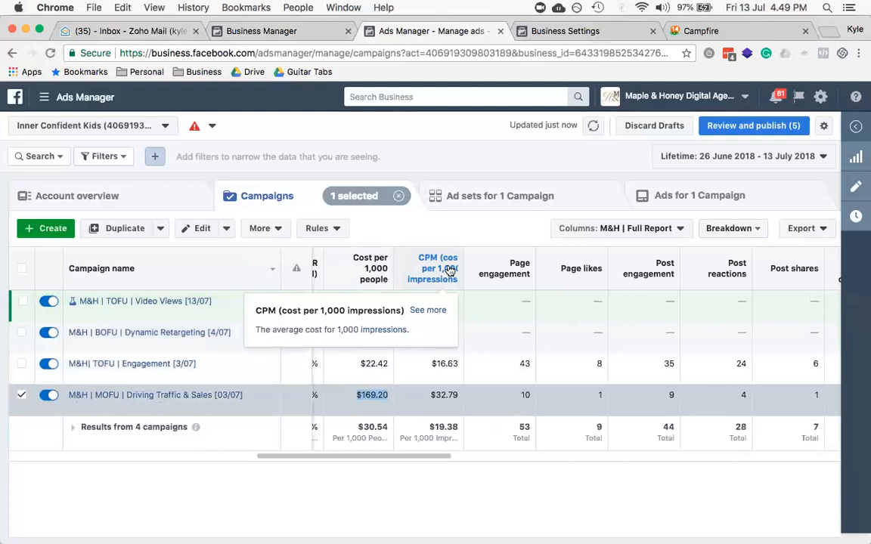
pyautogui.hscroll(-2, 480, 391)
pyautogui.hscroll(-4, 481, 391)
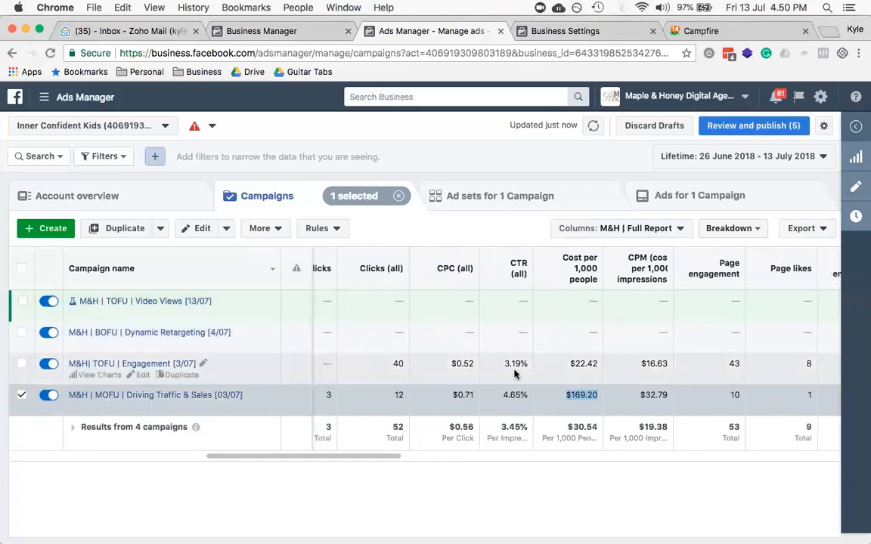
pyautogui.moveTo(519, 297)
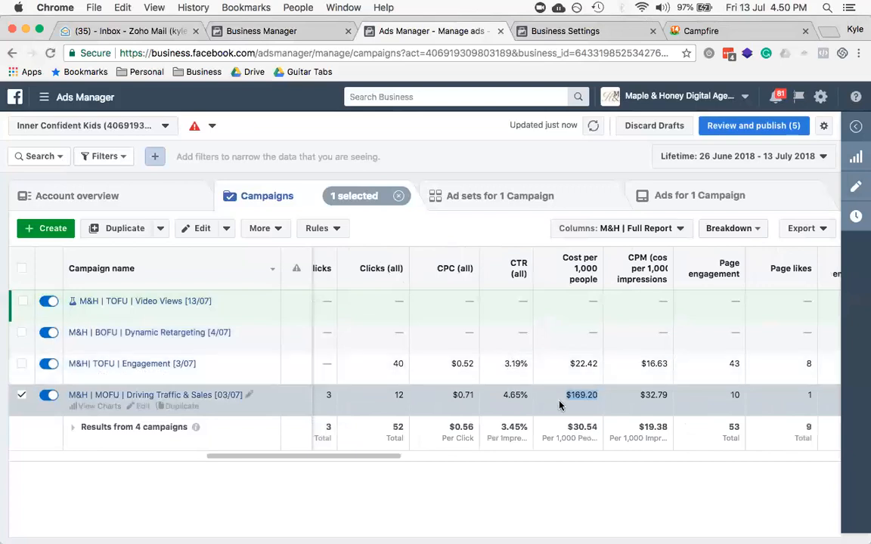
pyautogui.hscroll(5, 564, 408)
pyautogui.hscroll(2, 559, 406)
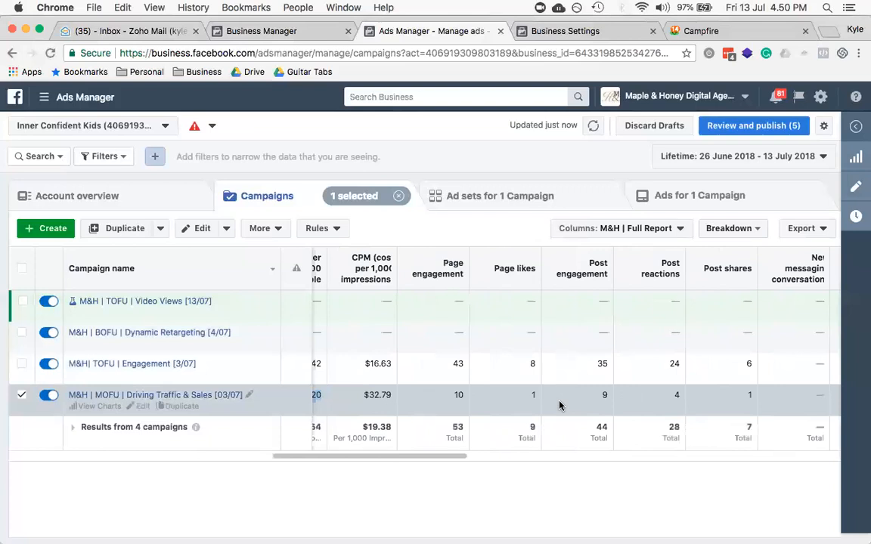
pyautogui.hscroll(-2, 559, 406)
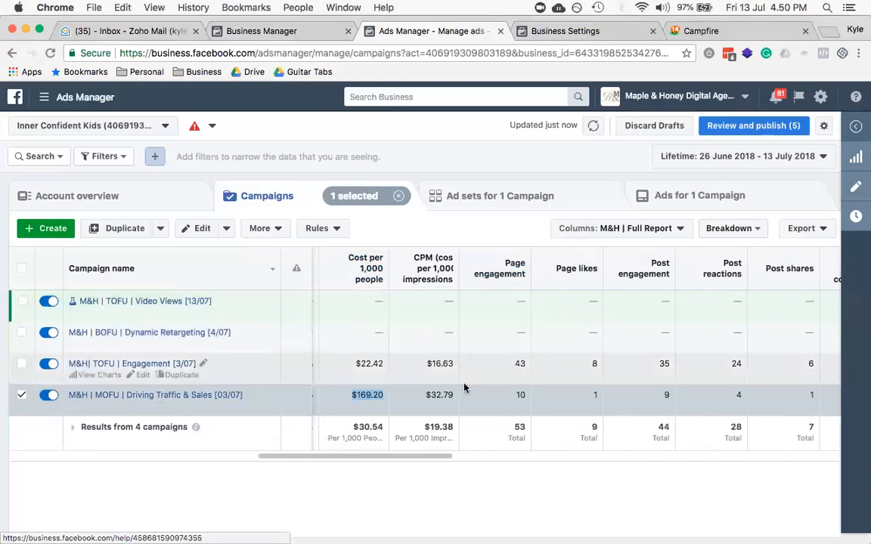
pyautogui.hscroll(5, 463, 387)
pyautogui.hscroll(1, 465, 388)
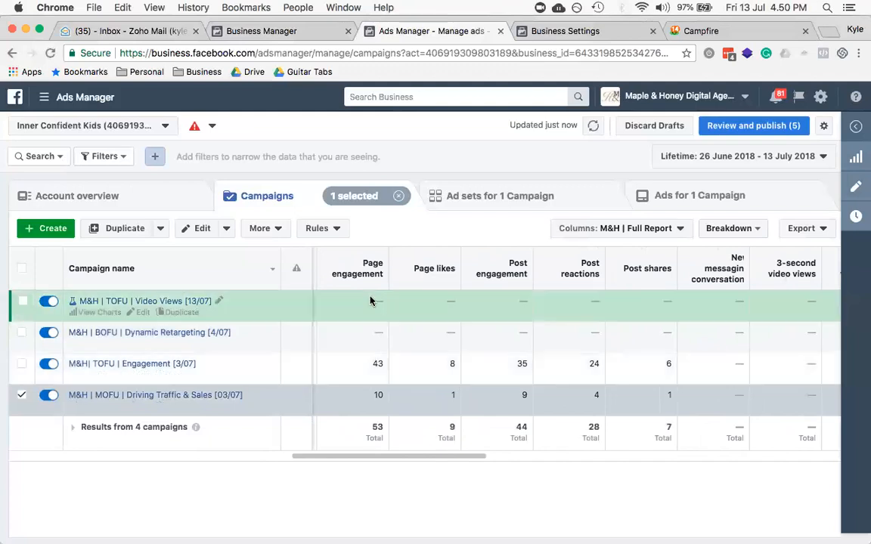
pyautogui.moveTo(349, 289)
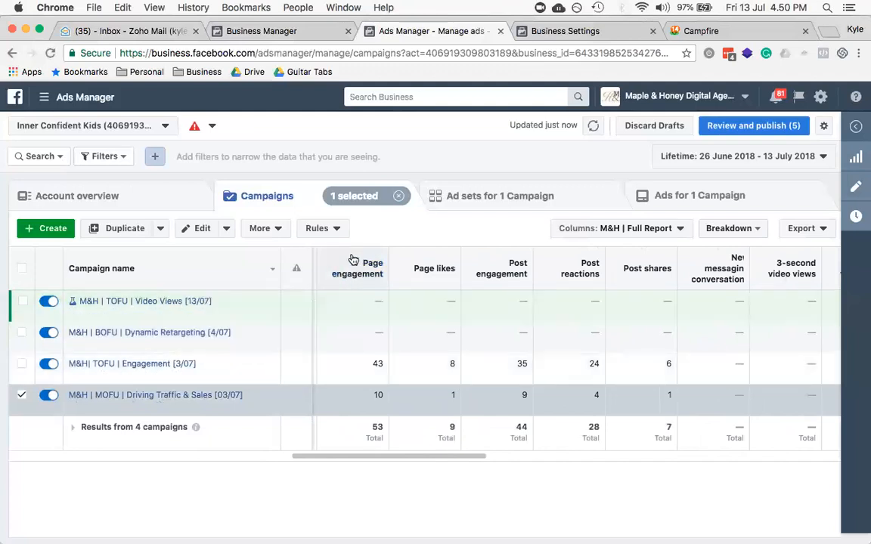
pyautogui.moveTo(422, 272)
pyautogui.moveTo(480, 273)
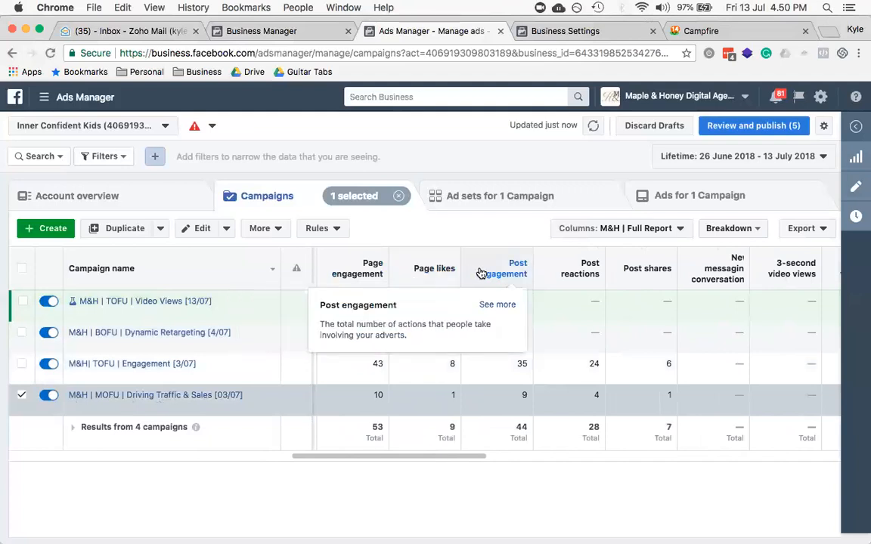
pyautogui.moveTo(571, 273)
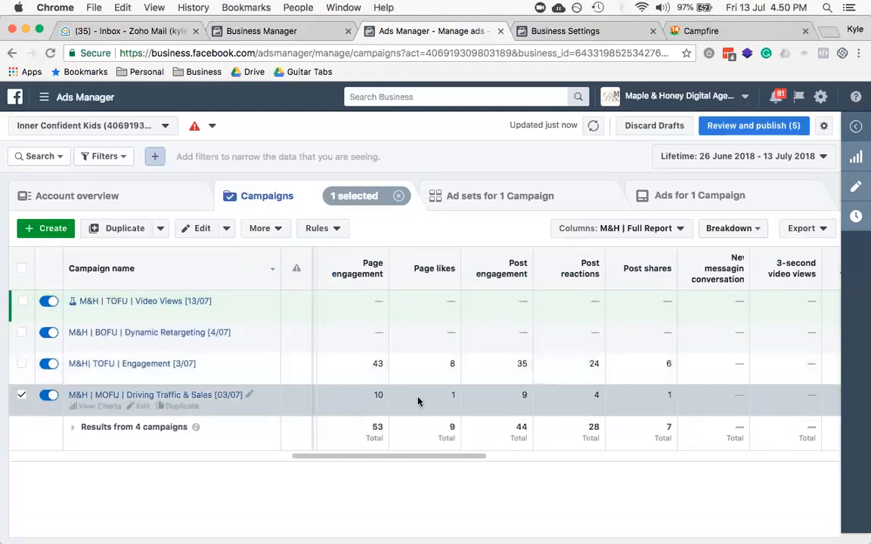
# Step: Select the M&H| TOFU | Engagement [3/07] campaign and scroll through its metrics: 35 engagements, 24 reactions, 6 shares
pyautogui.click(377, 363)
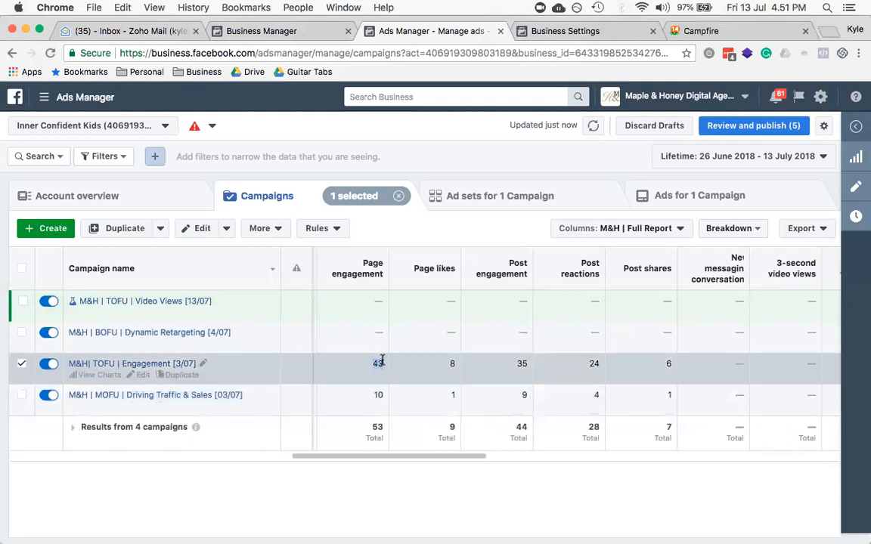
pyautogui.click(379, 362)
pyautogui.hscroll(2, 453, 414)
pyautogui.hscroll(-10, 452, 418)
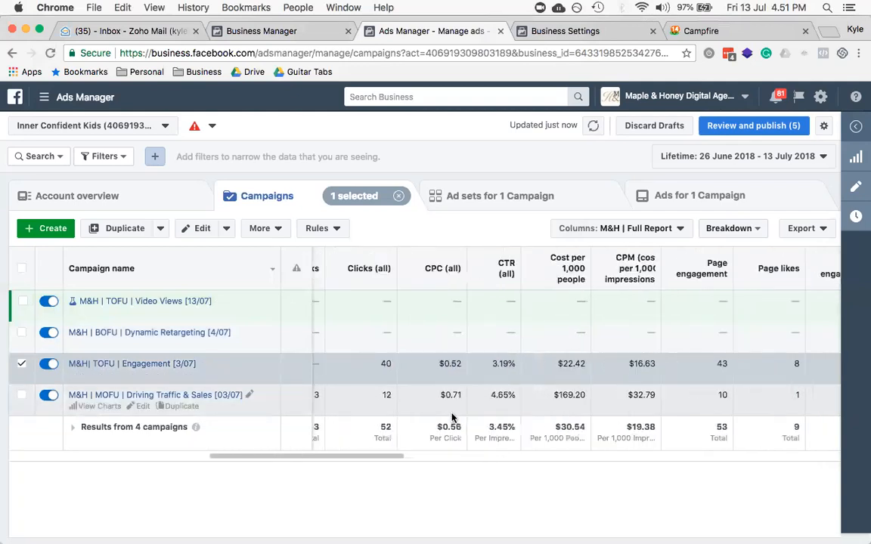
pyautogui.hscroll(-6, 452, 418)
pyautogui.hscroll(-5, 452, 417)
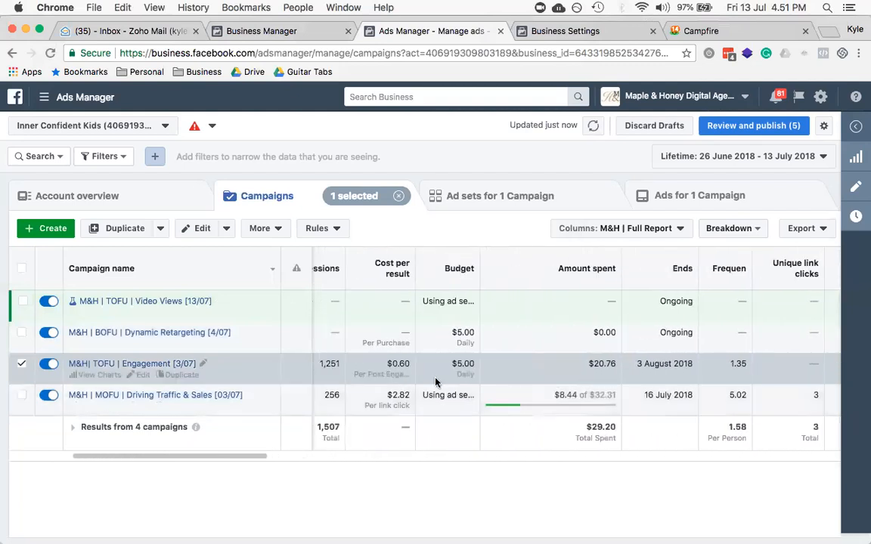
pyautogui.hscroll(5, 461, 402)
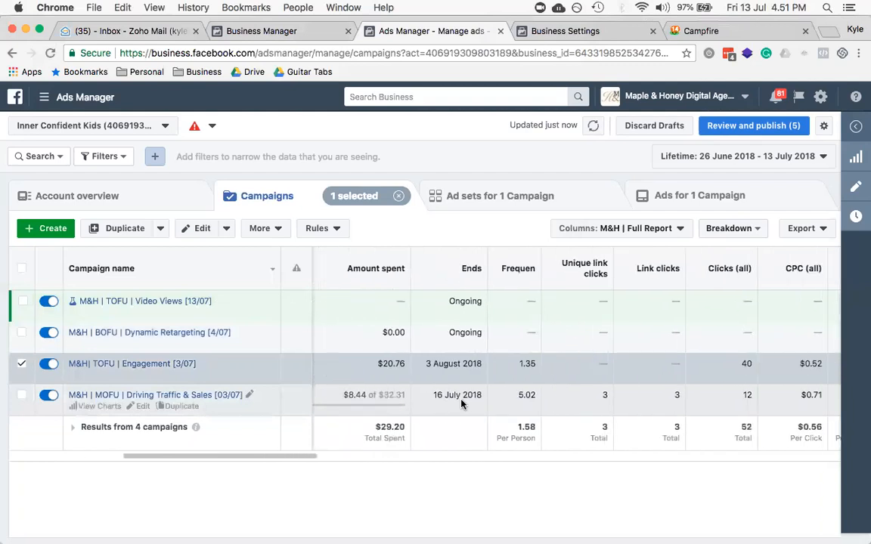
pyautogui.hscroll(6, 461, 404)
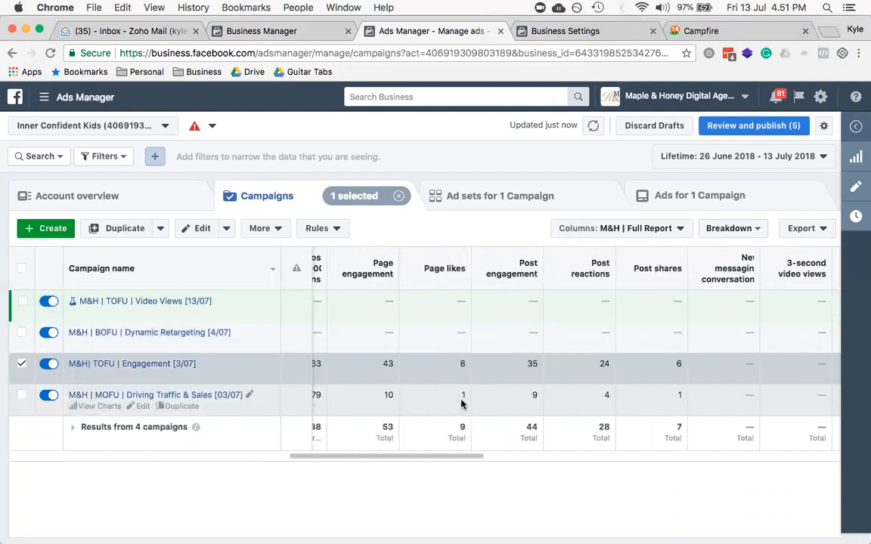
pyautogui.hscroll(3, 461, 404)
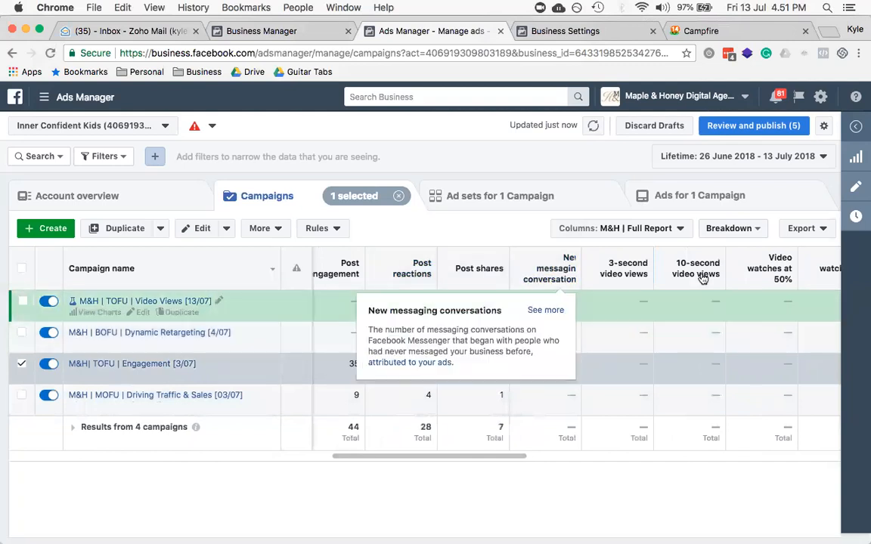
# Step: Check the column presets list and close it, leaving the columns unchanged
pyautogui.click(646, 228)
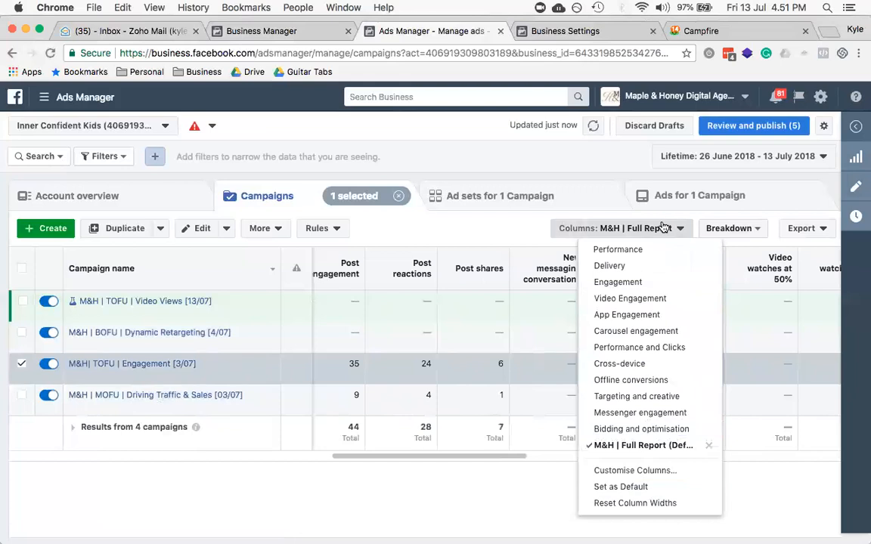
pyautogui.click(614, 228)
pyautogui.click(645, 229)
pyautogui.click(609, 228)
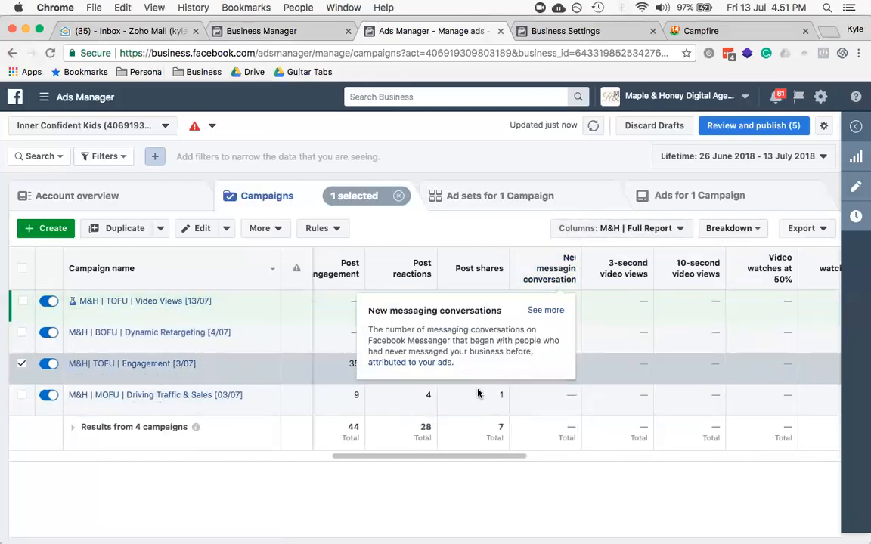